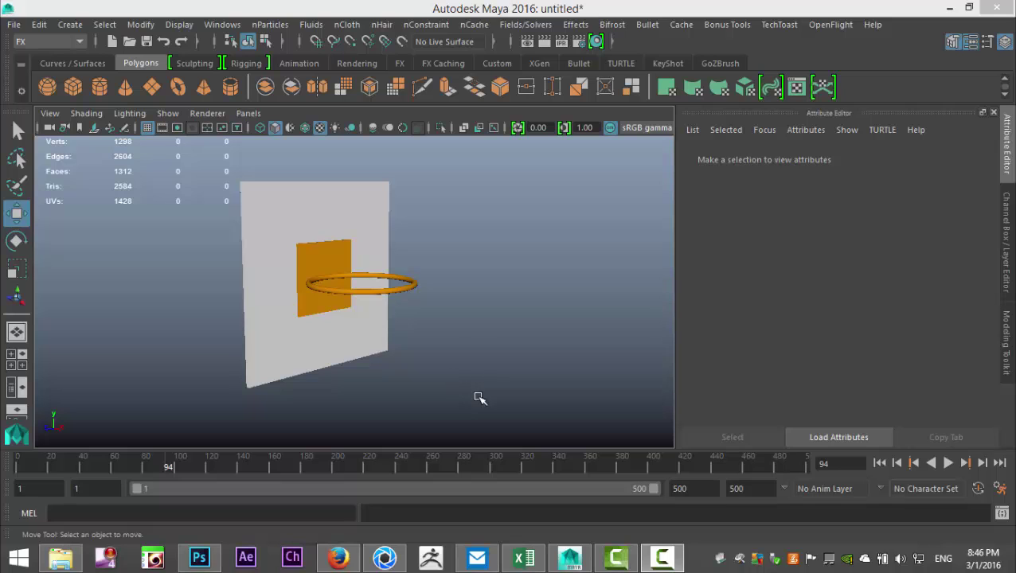
Create a polygon cylinder and move it away from the backboard into the hoop's ring.
{"action": "left_click_drag", "start_coordinate": [454, 342], "coordinate": [455, 374], "text": "alt"}
{"action": "mouse_move", "coordinate": [454, 283]}
{"action": "left_mouse_down", "text": "alt"}
{"action": "mouse_move", "coordinate": [465, 308]}
{"action": "mouse_move", "coordinate": [449, 284]}
{"action": "left_mouse_up", "text": "alt"}
{"action": "middle_click_drag", "start_coordinate": [424, 283], "coordinate": [371, 222], "text": "alt"}
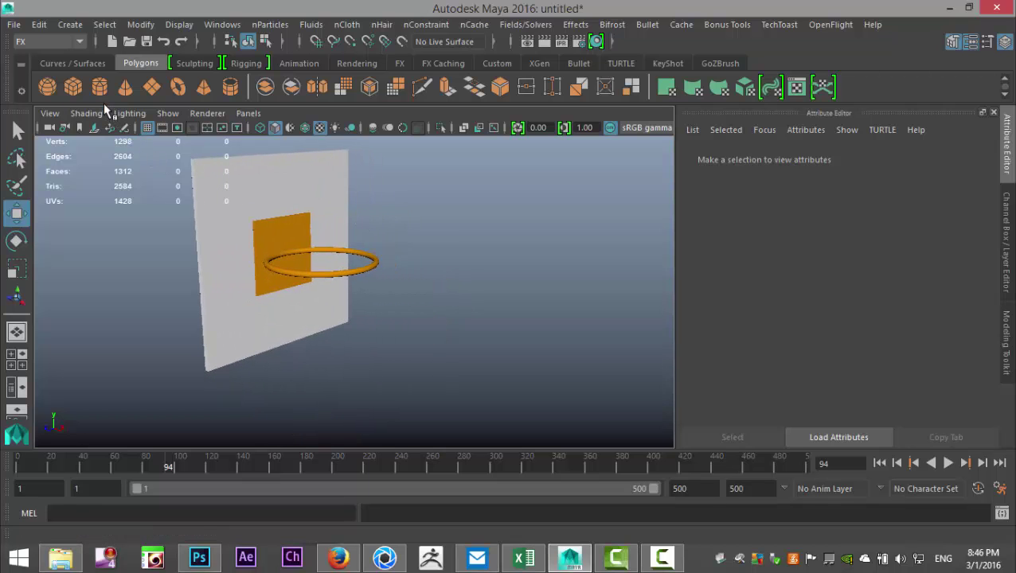
{"action": "left_click", "coordinate": [99, 88]}
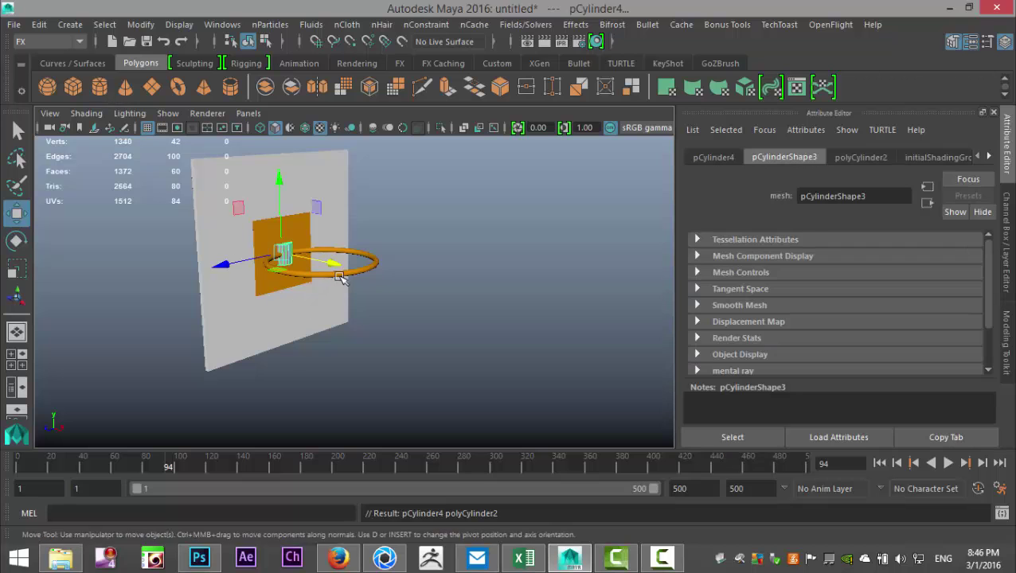
{"action": "left_click_drag", "start_coordinate": [333, 268], "coordinate": [387, 313]}
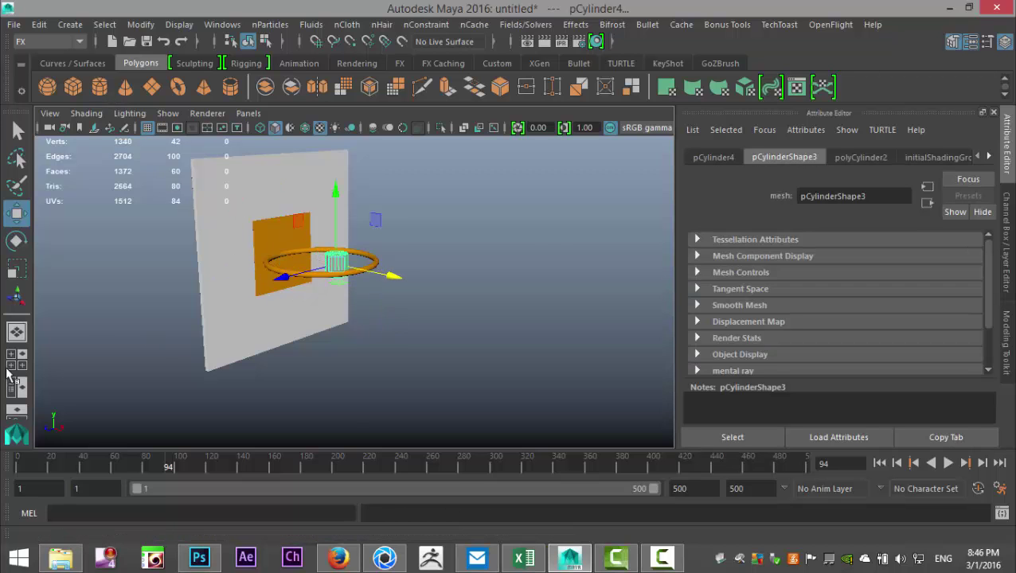
Delete the sphere inside the hoop's ring, working from the top view.
{"action": "left_click", "coordinate": [16, 356]}
{"action": "key", "text": "space"}
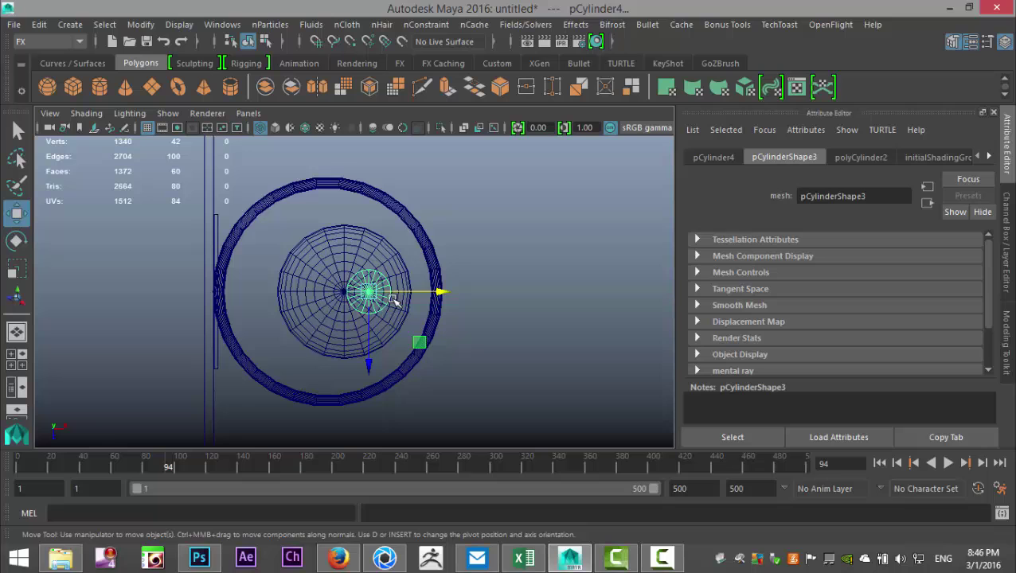
{"action": "left_click", "coordinate": [291, 329]}
{"action": "left_click", "coordinate": [301, 339]}
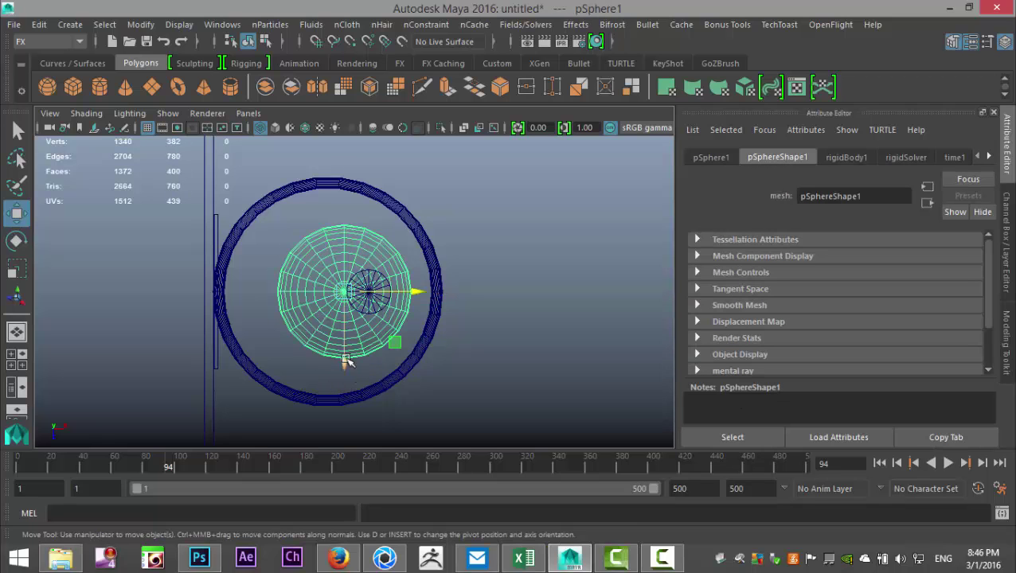
{"action": "key", "text": "Delete"}
Centre the cylinder in the ring and scale it up uniformly until its outline matches the ring's circumference.
{"action": "left_click", "coordinate": [381, 314]}
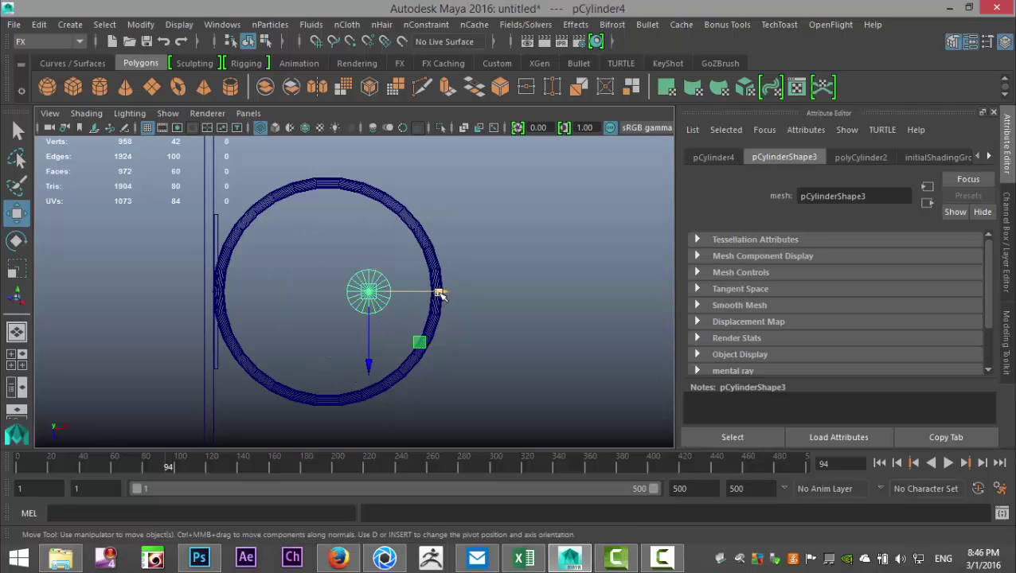
{"action": "left_click_drag", "start_coordinate": [437, 290], "coordinate": [399, 301]}
{"action": "key", "text": "r"}
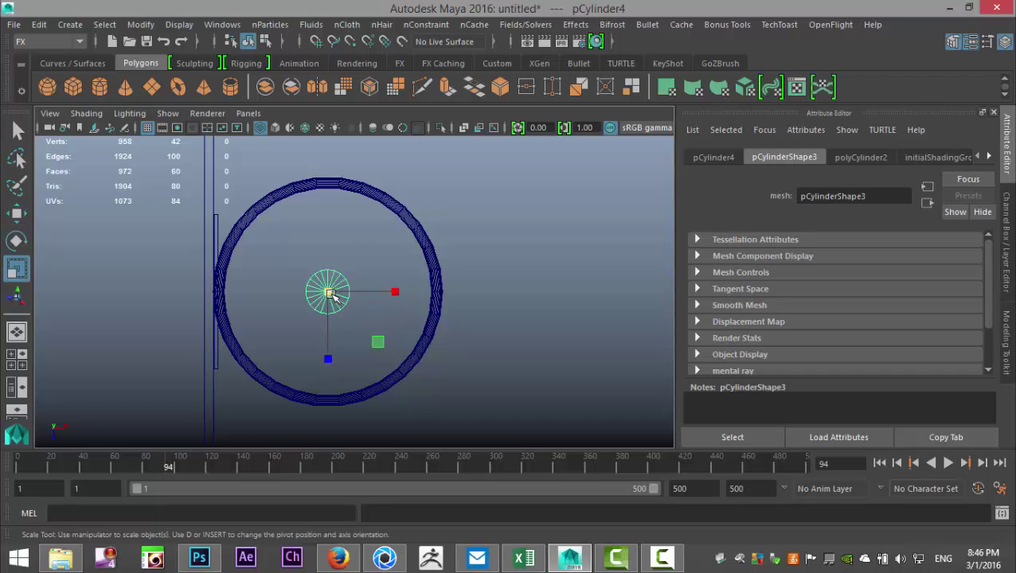
{"action": "left_click_drag", "start_coordinate": [328, 293], "coordinate": [480, 315]}
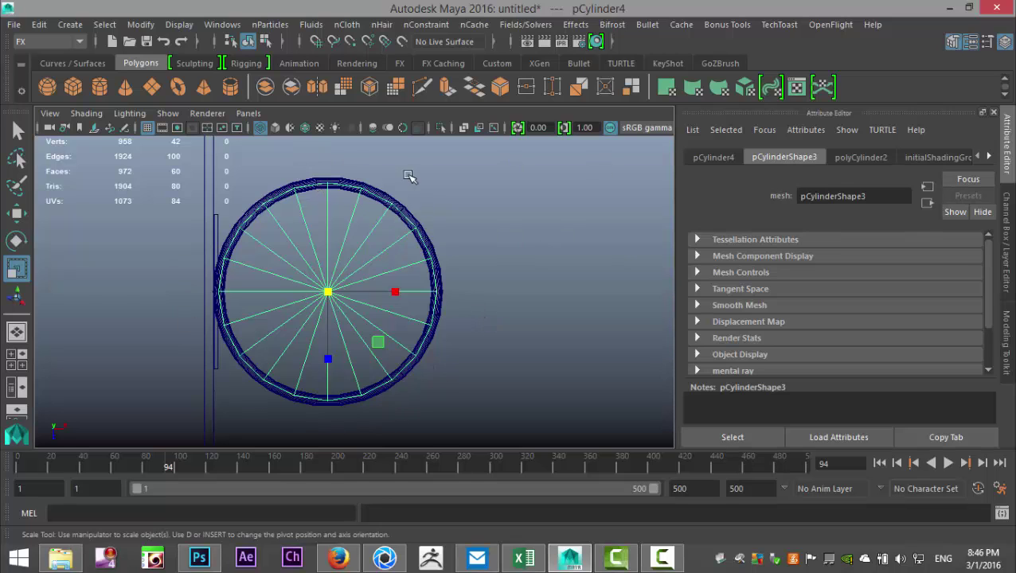
Examine in the perspective view how the enlarged cylinder fits the ring and the backboard.
{"action": "left_click", "coordinate": [19, 370]}
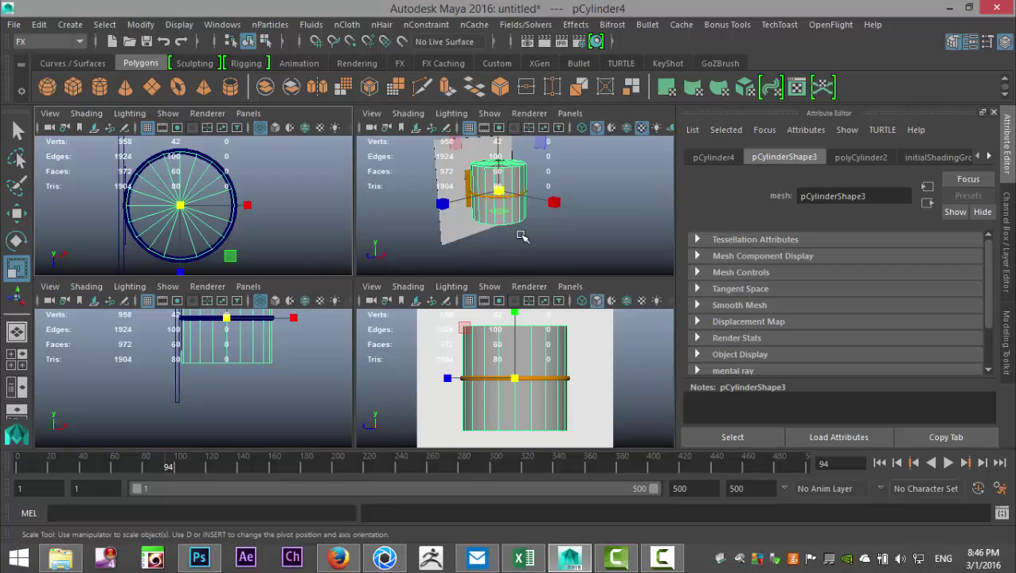
{"action": "key", "text": "space"}
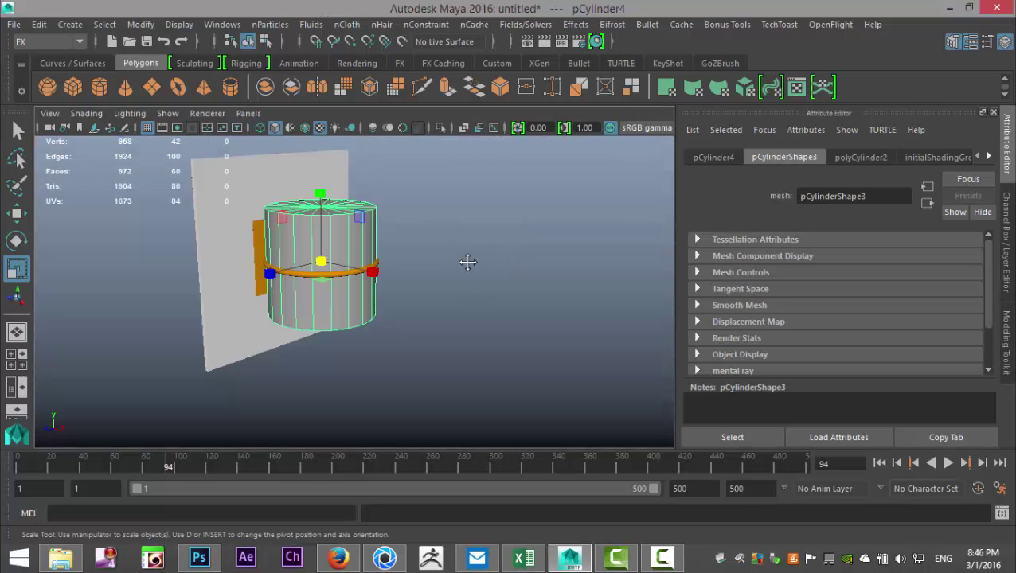
{"action": "left_click_drag", "start_coordinate": [467, 262], "coordinate": [482, 312], "text": "alt"}
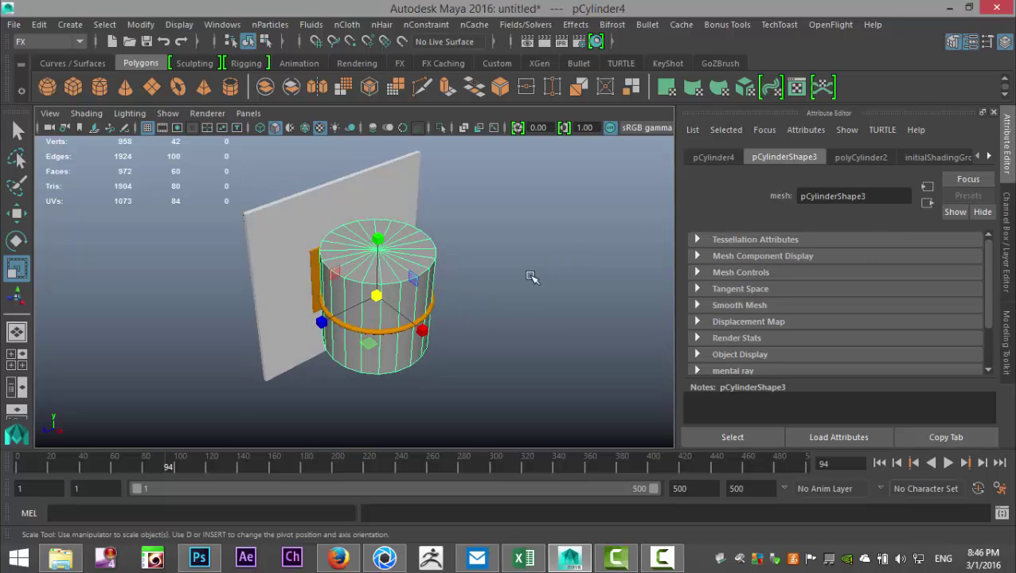
{"action": "scroll", "coordinate": [530, 305], "scroll_direction": "up", "scroll_amount": 2}
{"action": "scroll", "coordinate": [520, 310], "scroll_direction": "up", "scroll_amount": 3}
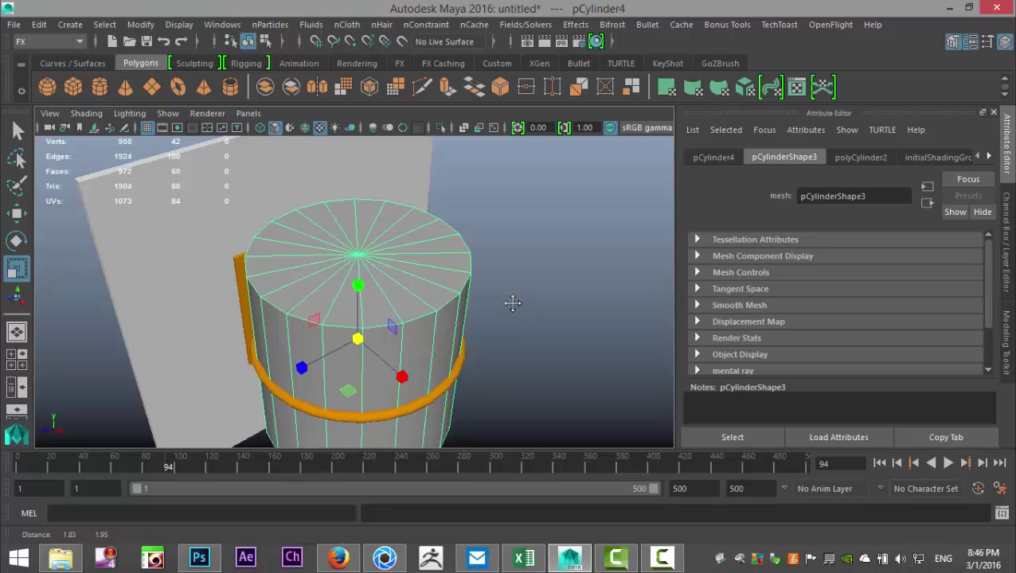
{"action": "middle_click_drag", "start_coordinate": [513, 303], "coordinate": [525, 293], "text": "alt"}
{"action": "scroll", "coordinate": [526, 298], "scroll_direction": "down", "scroll_amount": 3}
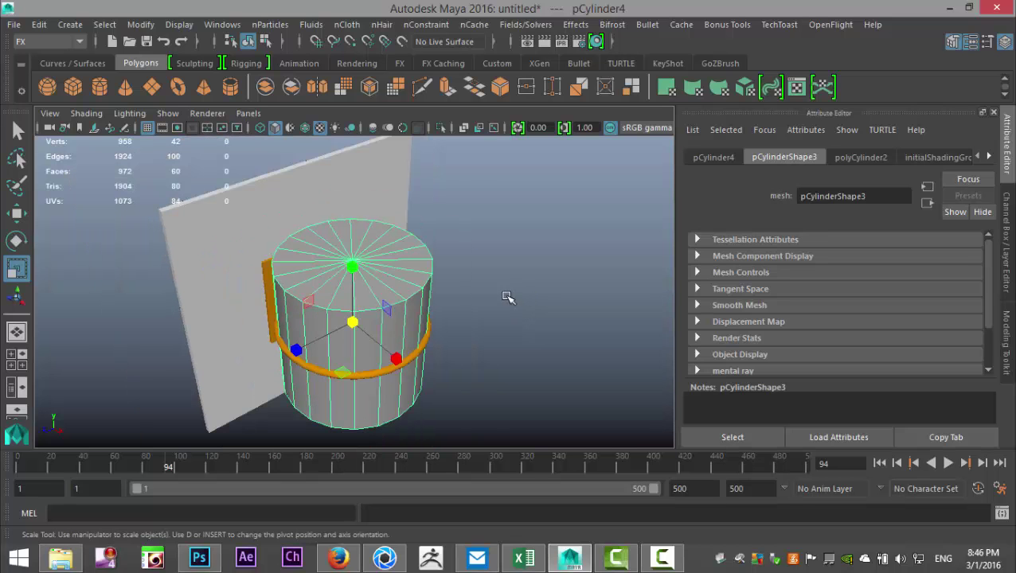
{"action": "scroll", "coordinate": [501, 306], "scroll_direction": "up", "scroll_amount": 2}
{"action": "scroll", "coordinate": [500, 323], "scroll_direction": "down", "scroll_amount": 3}
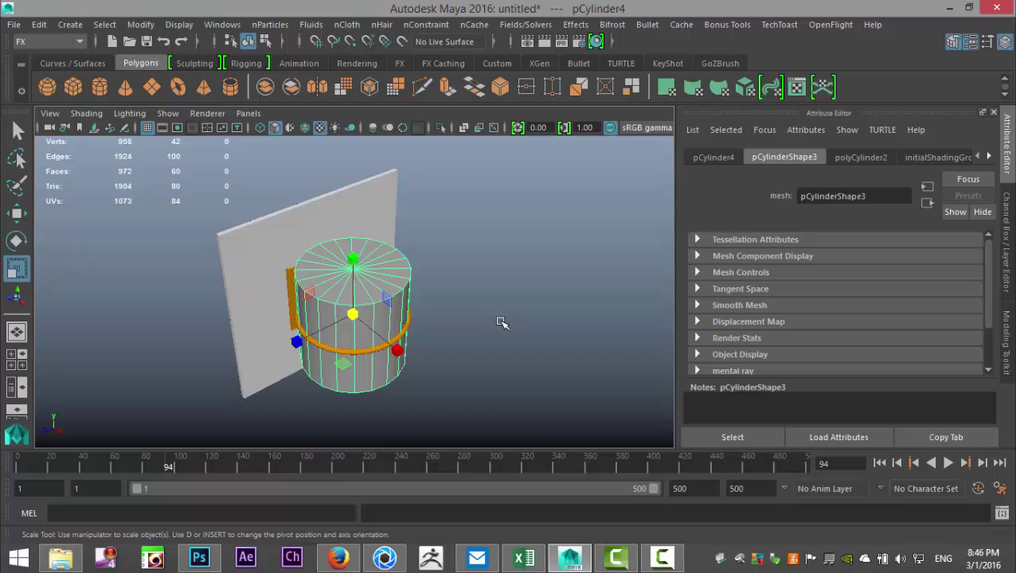
{"action": "scroll", "coordinate": [488, 310], "scroll_direction": "up", "scroll_amount": 2}
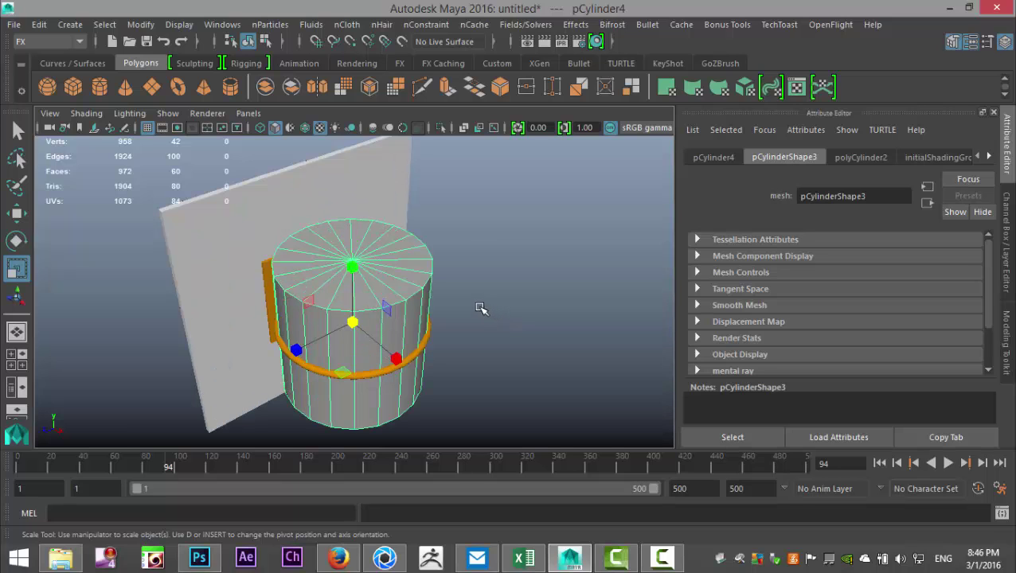
Set the cylinder's cap subdivisions to 0 and its axis subdivisions to 25.
{"action": "left_click", "coordinate": [861, 158]}
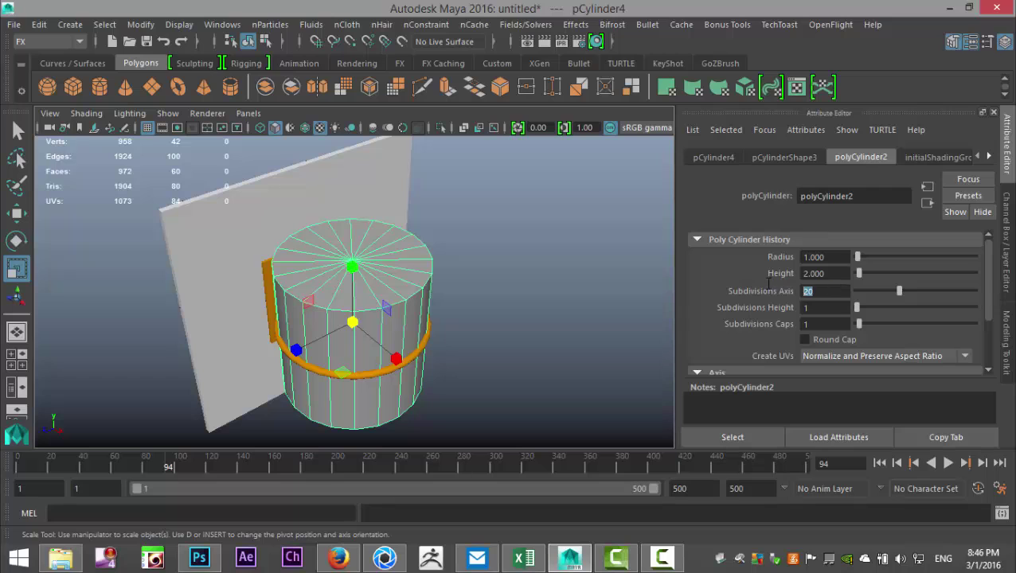
{"action": "type", "text": "0"}
{"action": "key", "text": "Return"}
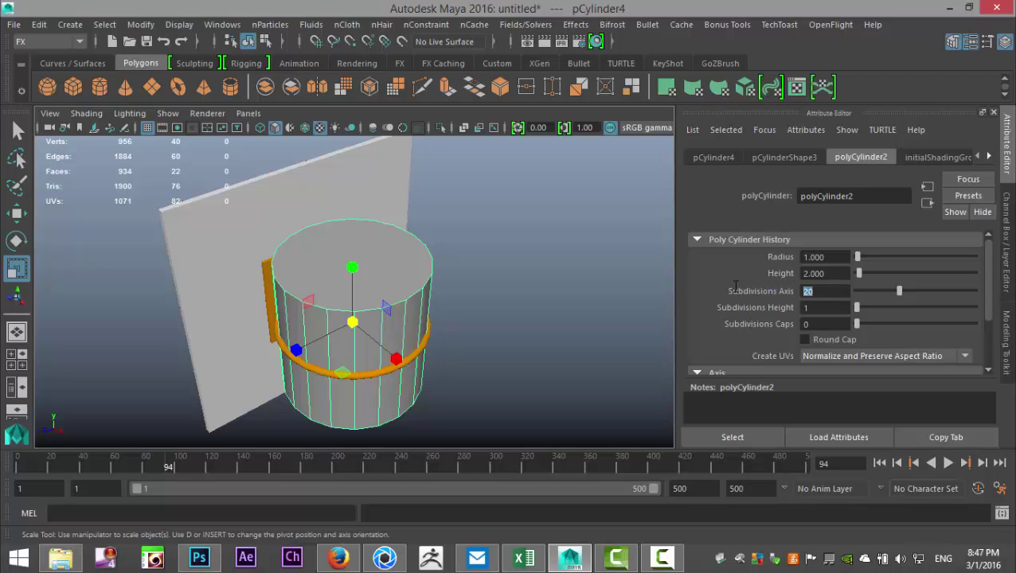
{"action": "type", "text": "25"}
{"action": "key", "text": "Return"}
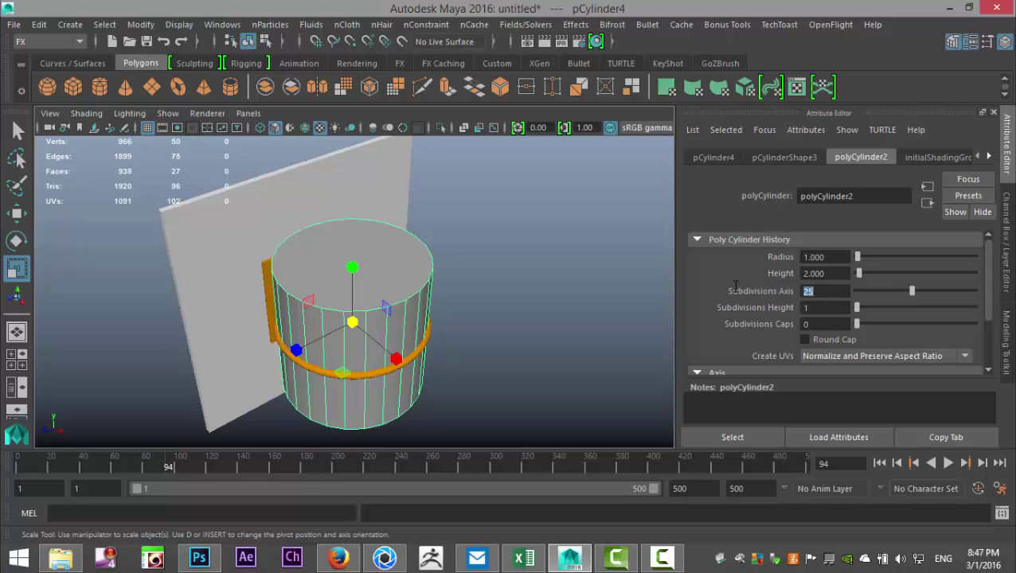
Delete the cylinder's top and bottom cap faces, leaving an open tube.
{"action": "left_click_drag", "start_coordinate": [367, 310], "coordinate": [469, 284], "text": "alt"}
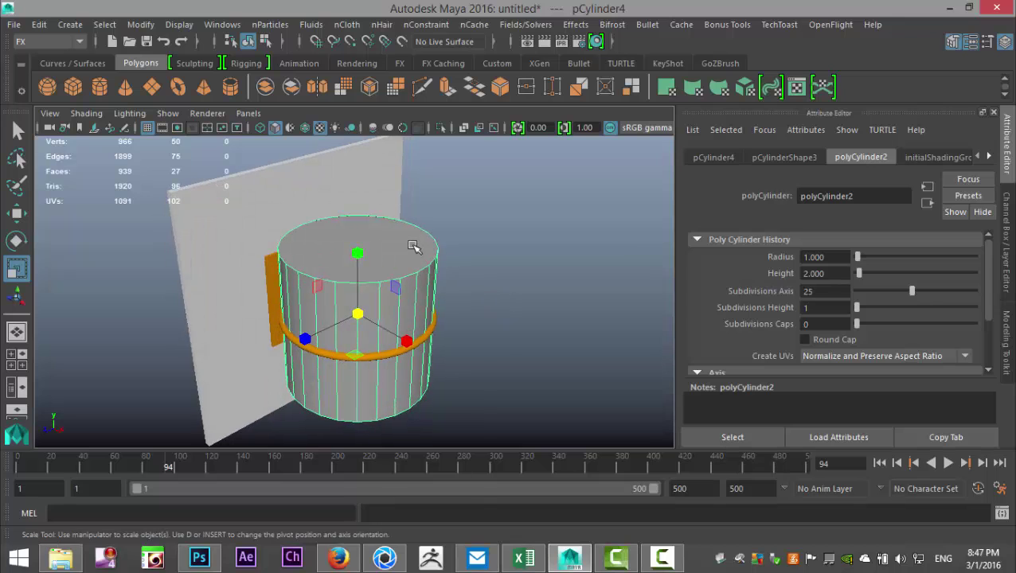
{"action": "right_click", "coordinate": [415, 243]}
{"action": "left_click", "coordinate": [412, 120]}
{"action": "left_click", "coordinate": [399, 231]}
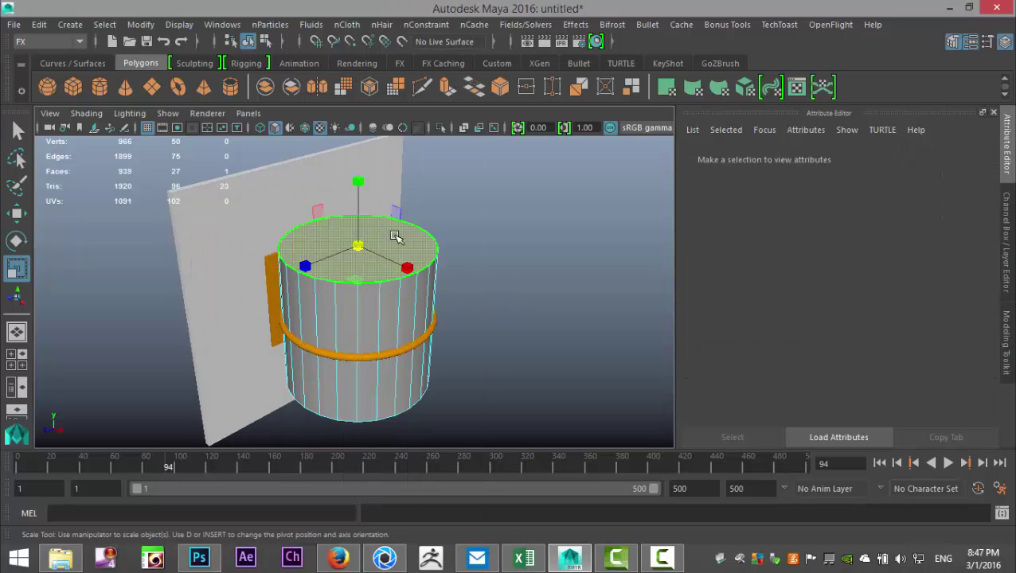
{"action": "key", "text": "Delete"}
{"action": "left_click_drag", "start_coordinate": [500, 316], "coordinate": [496, 268], "text": "alt"}
{"action": "left_click", "coordinate": [366, 285]}
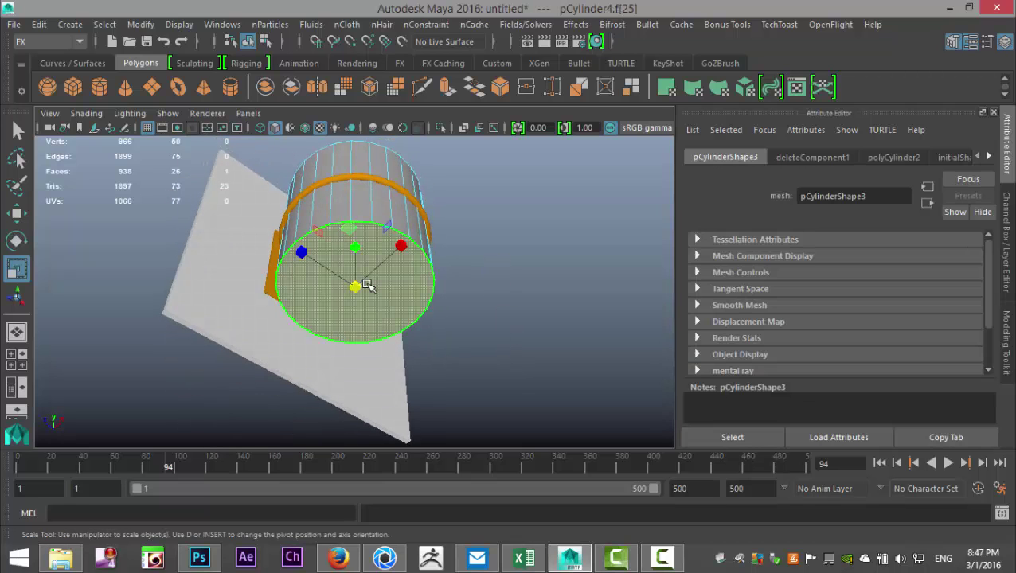
{"action": "key", "text": "Delete"}
Return the open cylinder to object mode and lower it so its top edge meets the ring.
{"action": "left_click_drag", "start_coordinate": [428, 264], "coordinate": [509, 342], "text": "alt"}
{"action": "right_click", "coordinate": [438, 278]}
{"action": "right_click_drag", "start_coordinate": [484, 146], "coordinate": [508, 101]}
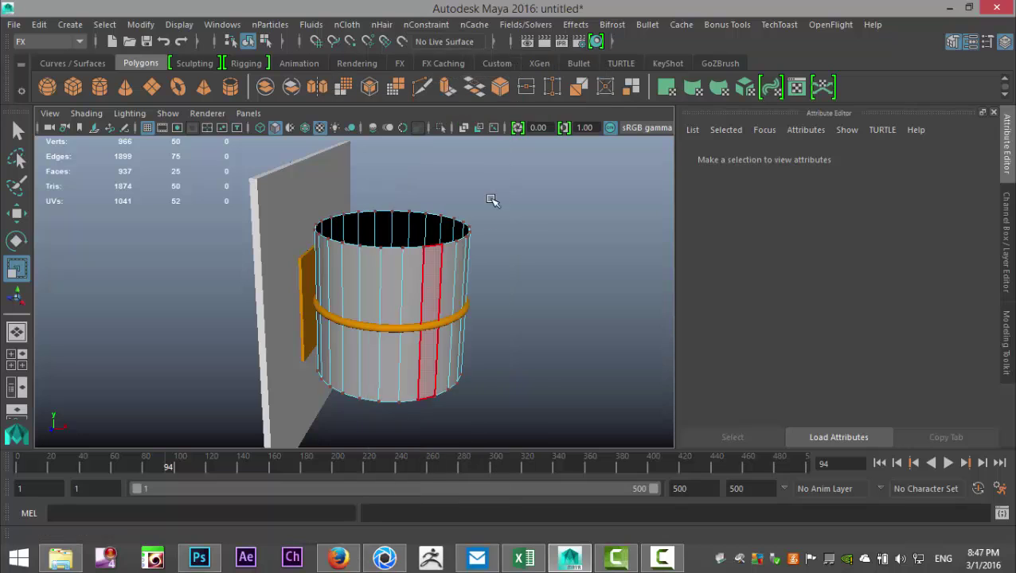
{"action": "right_click_drag", "start_coordinate": [454, 274], "coordinate": [522, 60]}
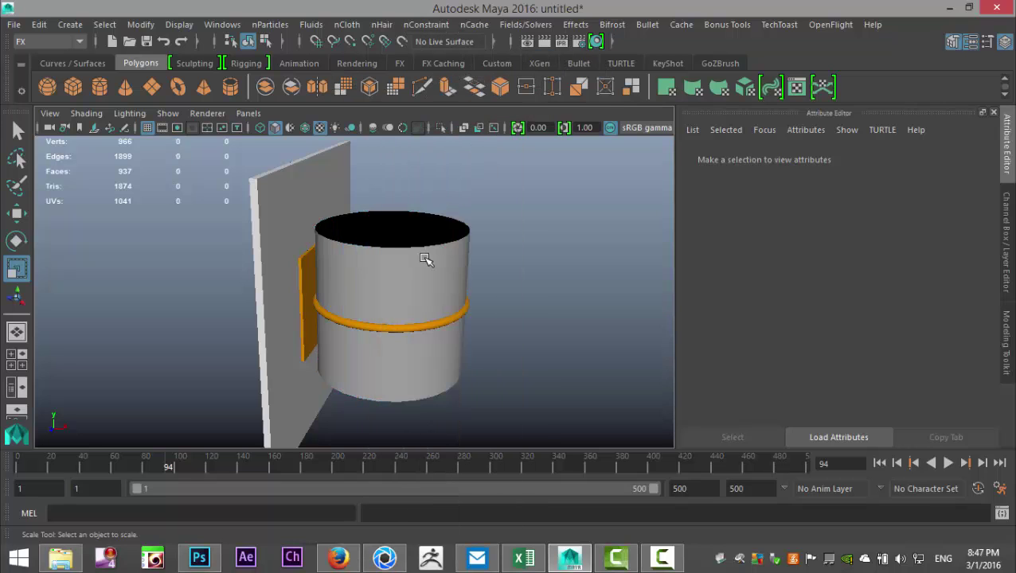
{"action": "left_click", "coordinate": [423, 261]}
{"action": "key", "text": "w"}
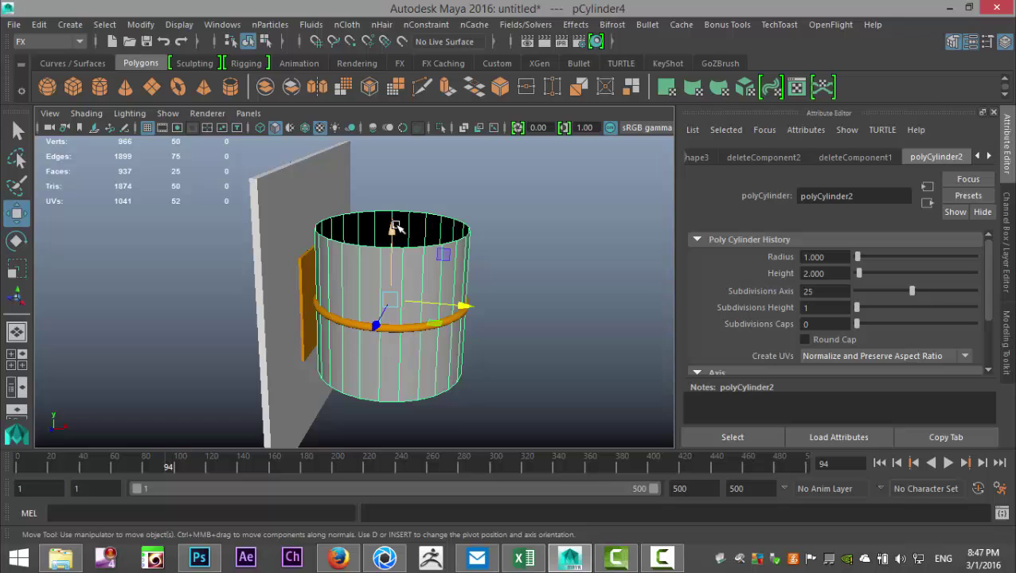
{"action": "left_click_drag", "start_coordinate": [396, 241], "coordinate": [237, 355]}
Fine-tune the cylinder's height in the front view so its top edge sits directly beneath the ring.
{"action": "left_click", "coordinate": [23, 365]}
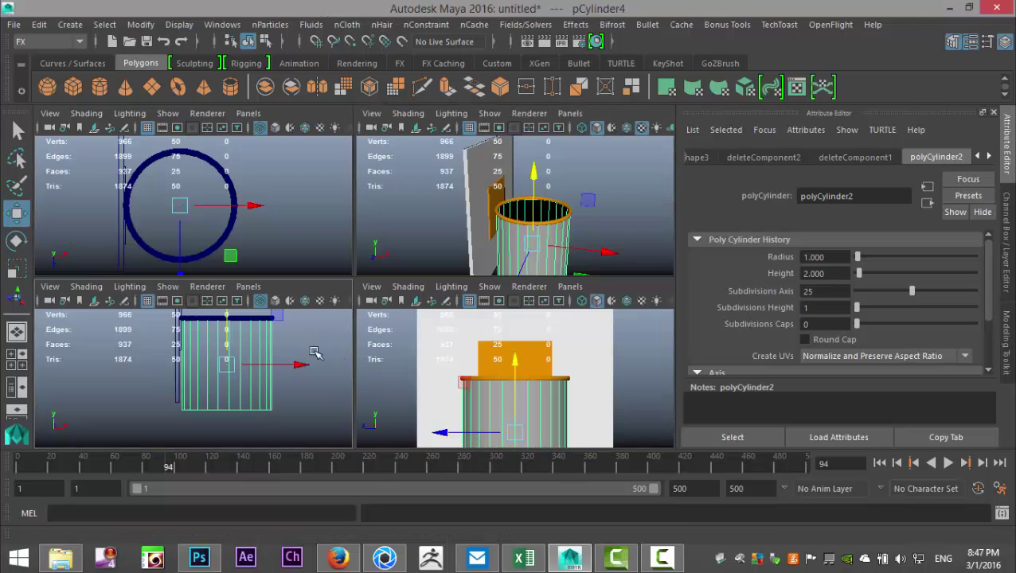
{"action": "key", "text": "space"}
{"action": "middle_click_drag", "start_coordinate": [523, 272], "coordinate": [508, 344], "text": "alt"}
{"action": "scroll", "coordinate": [488, 363], "scroll_direction": "up", "scroll_amount": 3}
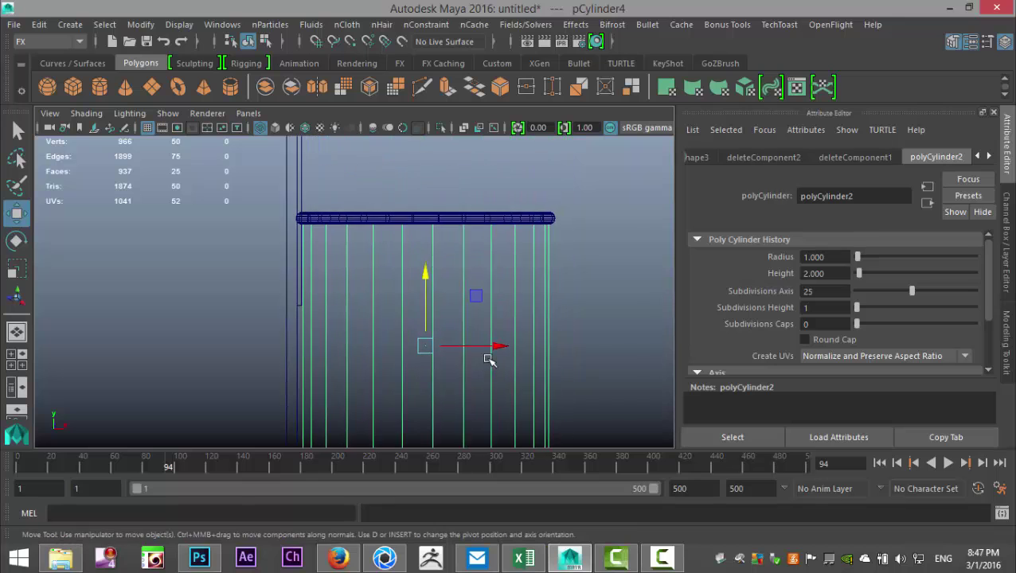
{"action": "left_click_drag", "start_coordinate": [466, 305], "coordinate": [465, 311]}
{"action": "scroll", "coordinate": [465, 319], "scroll_direction": "down", "scroll_amount": 5}
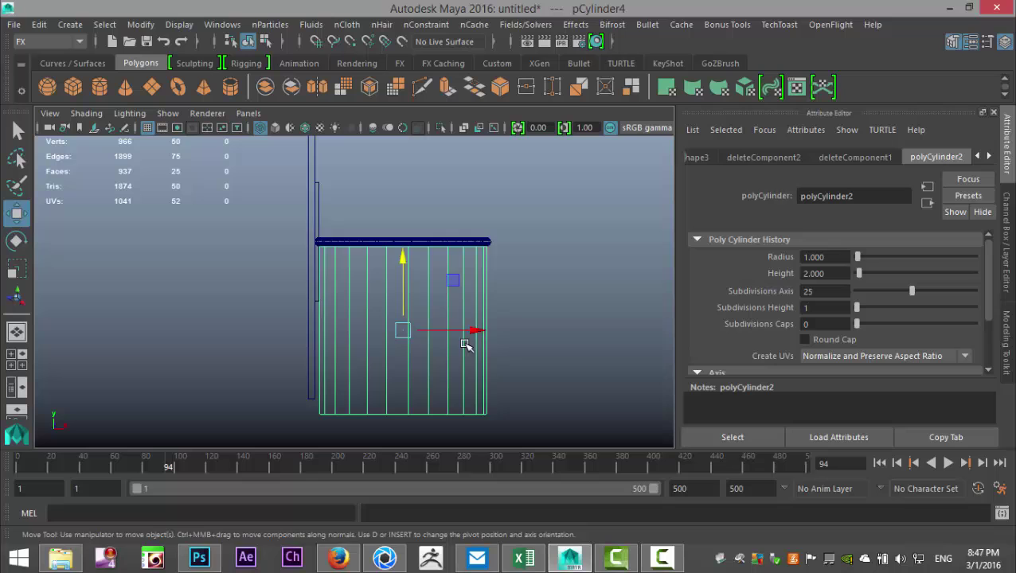
{"action": "middle_click_drag", "start_coordinate": [470, 345], "coordinate": [396, 278], "text": "alt"}
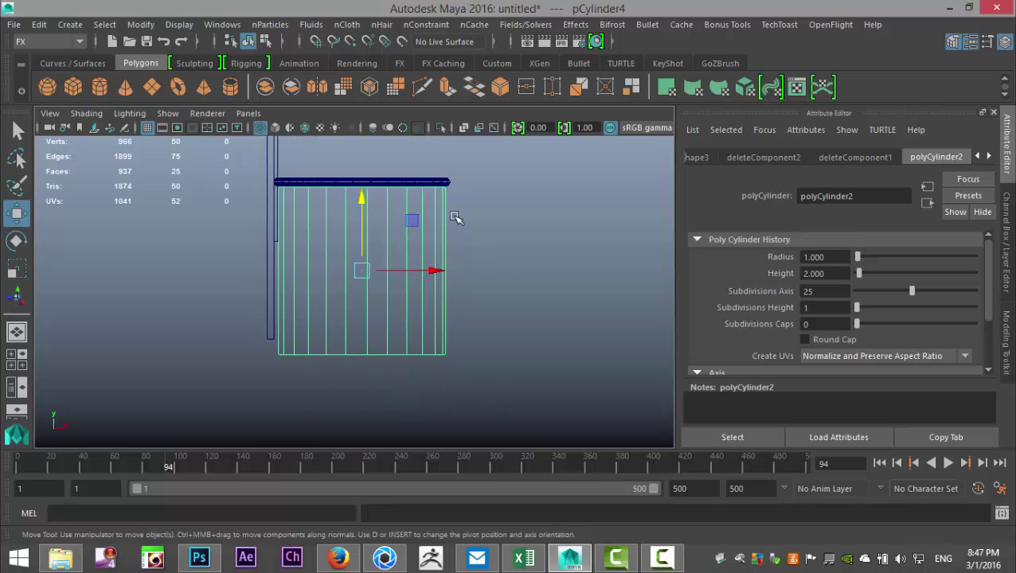
Insert 4 evenly spaced horizontal edge loops around the cylinder, using Insert Edge Loop with the multiple edge loops option.
{"action": "left_click", "coordinate": [48, 42]}
{"action": "left_click", "coordinate": [54, 60]}
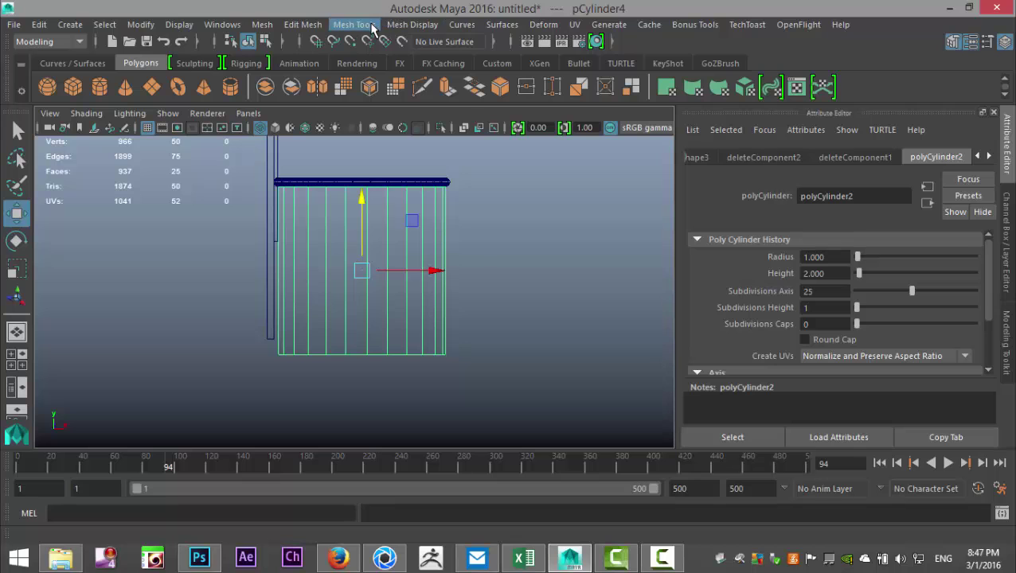
{"action": "left_click", "coordinate": [355, 23]}
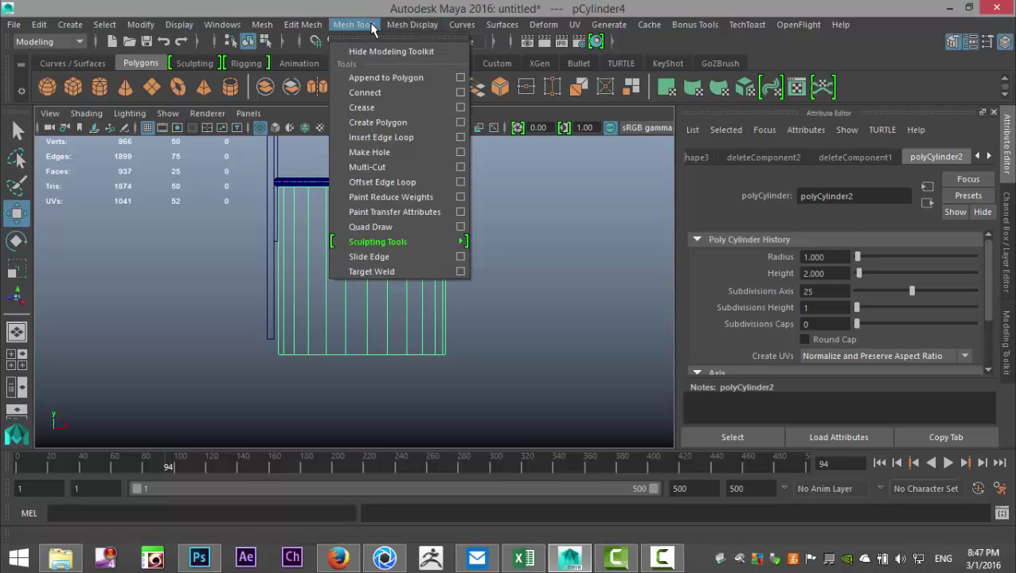
{"action": "left_click", "coordinate": [459, 138]}
{"action": "left_click", "coordinate": [144, 236]}
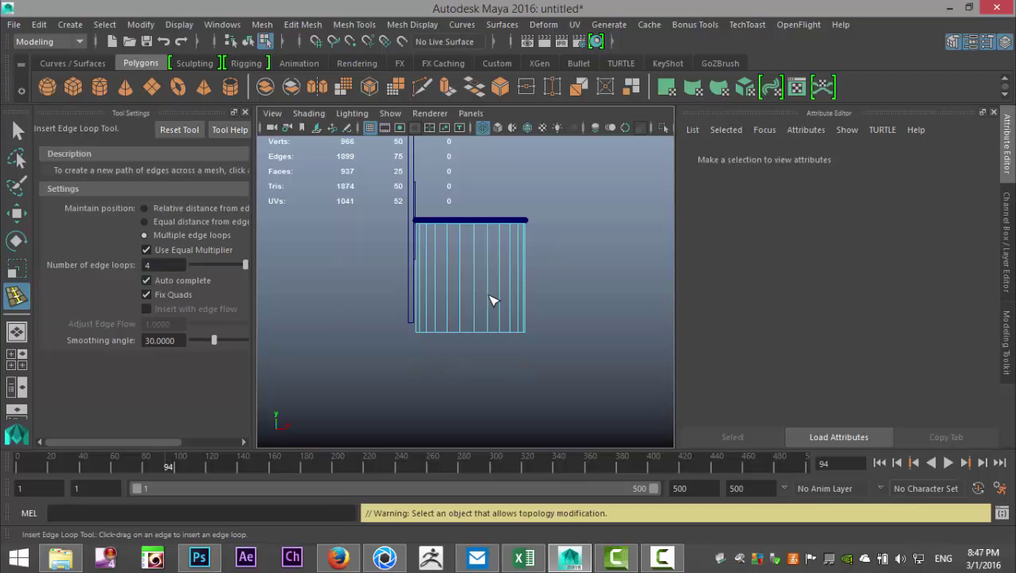
{"action": "left_click_drag", "start_coordinate": [492, 299], "coordinate": [493, 296]}
{"action": "key", "text": "q"}
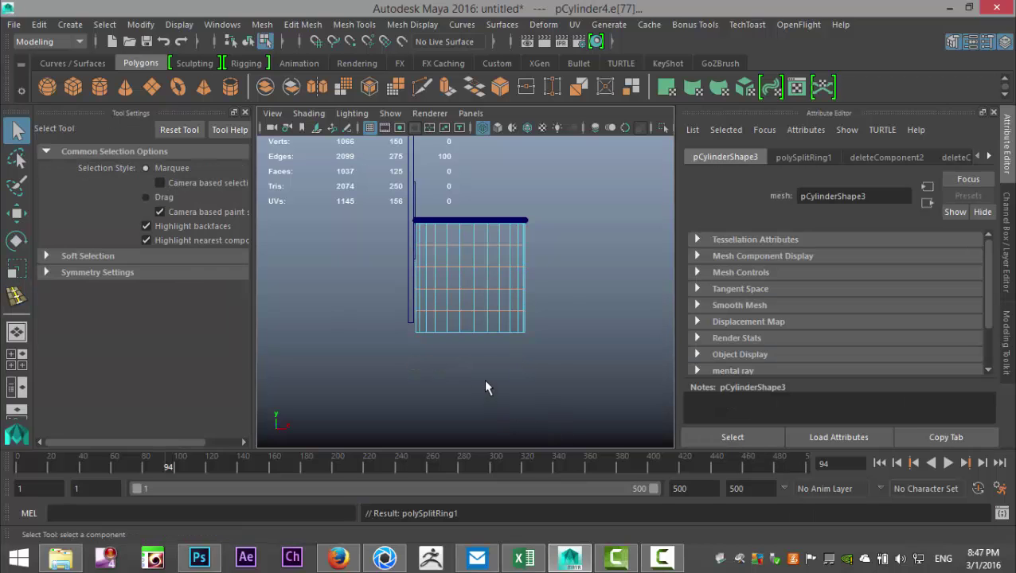
Scale all the cylinder's vertices below its top row uniformly to about 0.735 and raise them closer to the ring.
{"action": "scroll", "coordinate": [506, 381], "scroll_direction": "up", "scroll_amount": 2}
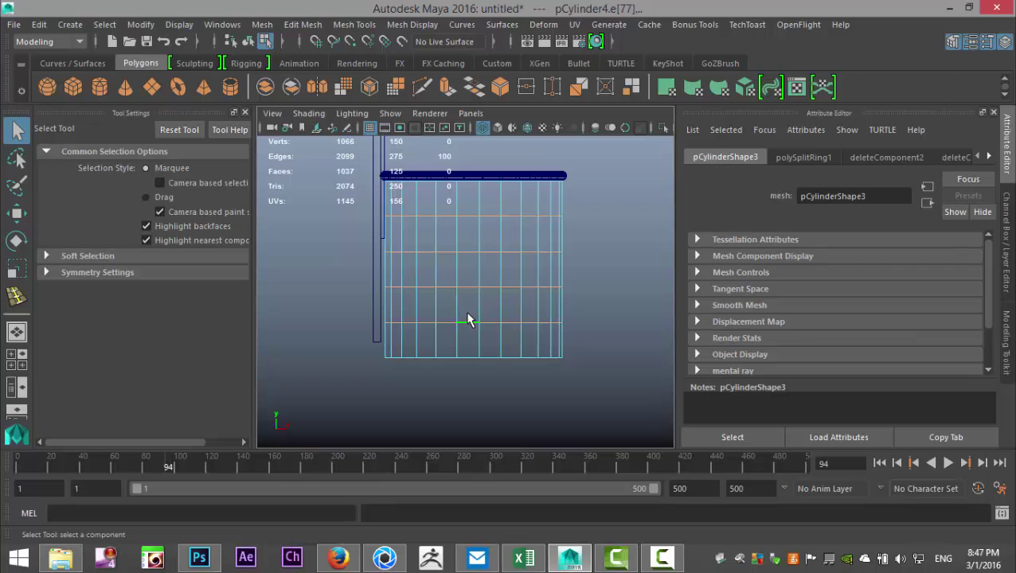
{"action": "middle_click_drag", "start_coordinate": [465, 326], "coordinate": [463, 372], "text": "alt"}
{"action": "right_click_drag", "start_coordinate": [456, 273], "coordinate": [351, 152]}
{"action": "left_click_drag", "start_coordinate": [345, 243], "coordinate": [610, 478]}
{"action": "key", "text": "r"}
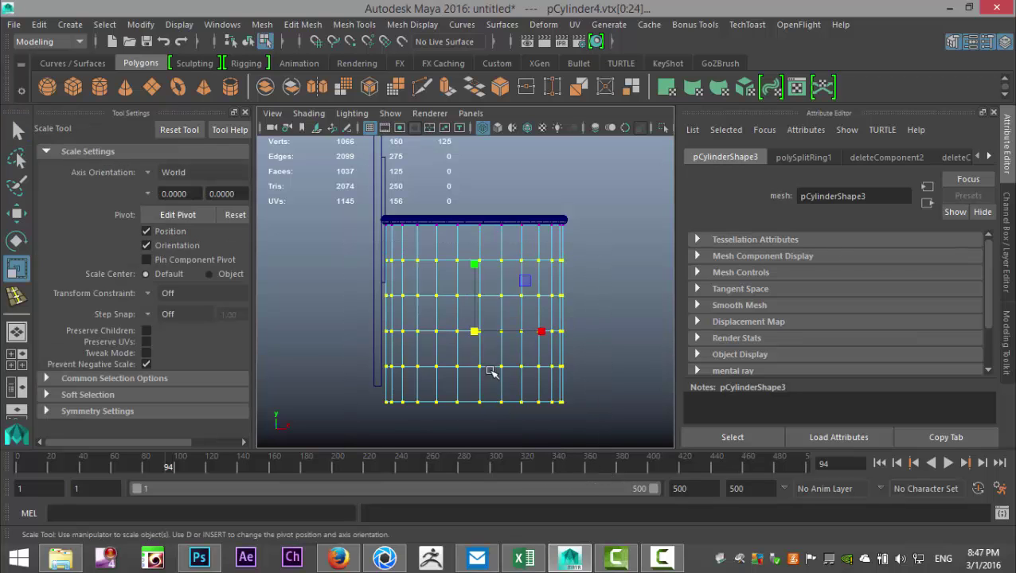
{"action": "left_click_drag", "start_coordinate": [478, 335], "coordinate": [443, 332]}
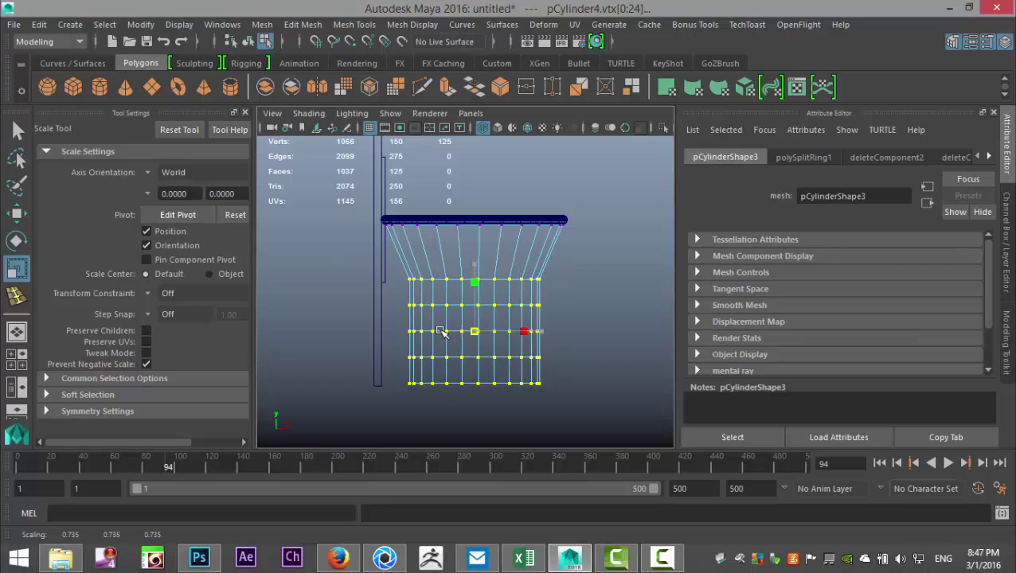
{"action": "key", "text": "w"}
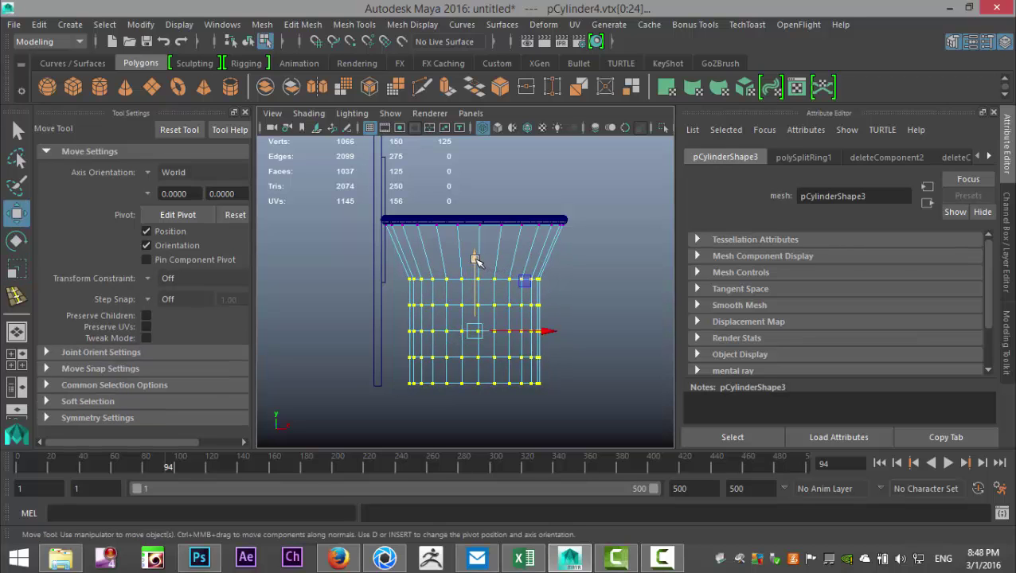
{"action": "left_click_drag", "start_coordinate": [475, 260], "coordinate": [475, 236]}
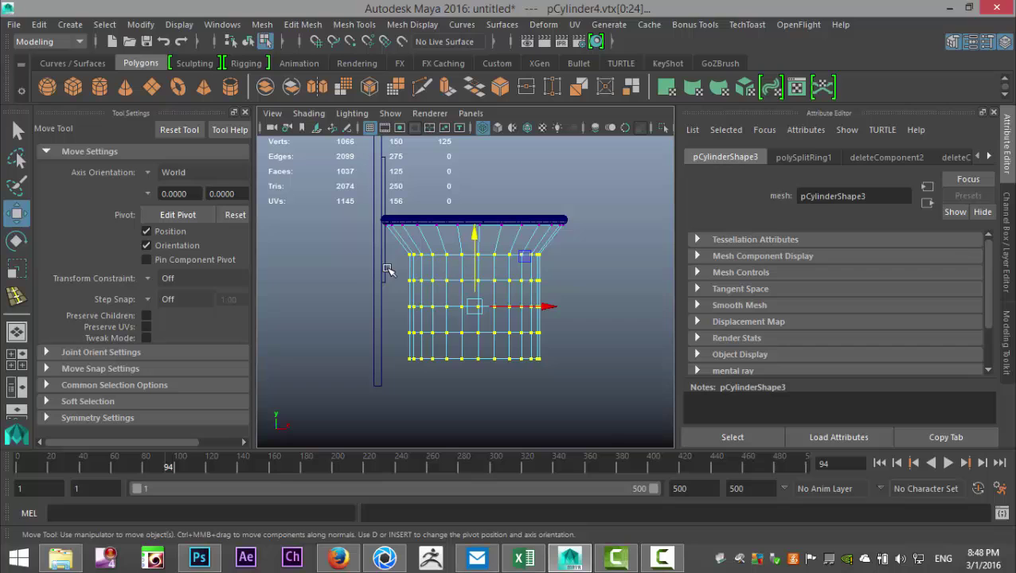
Scale the lower vertex rows progressively smaller, one row fewer each time, to taper the net towards its bottom opening.
{"action": "left_click_drag", "start_coordinate": [386, 269], "coordinate": [573, 414]}
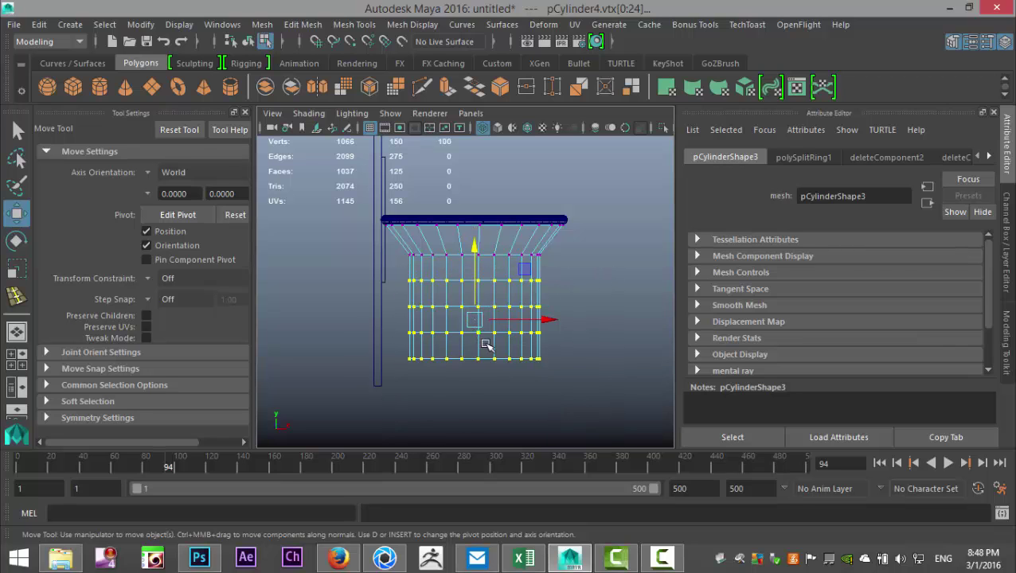
{"action": "key", "text": "r"}
{"action": "left_click_drag", "start_coordinate": [475, 321], "coordinate": [602, 436]}
{"action": "mouse_move", "coordinate": [474, 332]}
{"action": "left_mouse_down"}
{"action": "mouse_move", "coordinate": [460, 339]}
{"action": "mouse_move", "coordinate": [601, 420]}
{"action": "mouse_move", "coordinate": [469, 344]}
{"action": "left_mouse_up"}
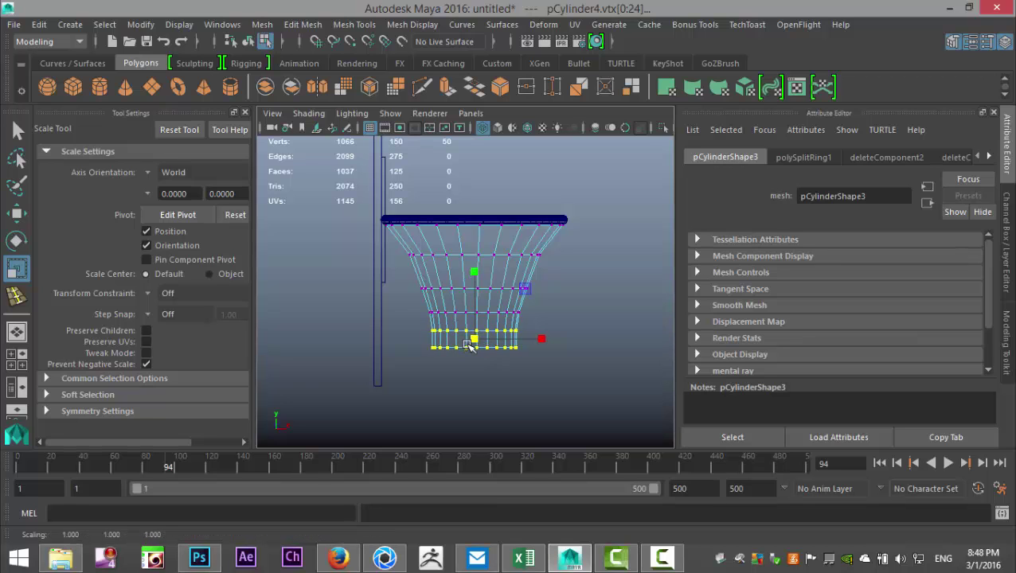
{"action": "left_click", "coordinate": [494, 398]}
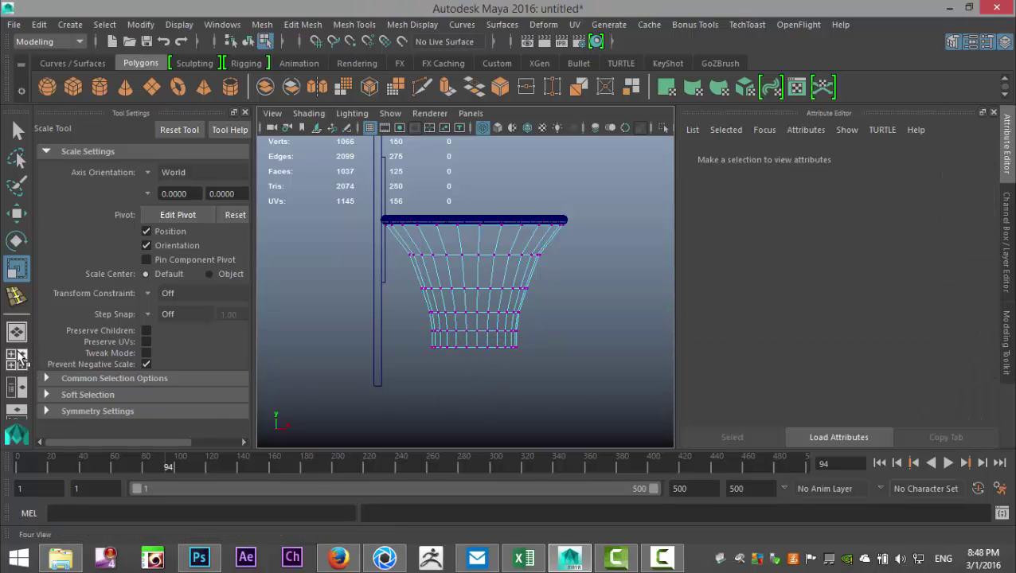
Examine the tapered net beneath the ring from above and below in the perspective view.
{"action": "key", "text": "space"}
{"action": "key", "text": "space"}
{"action": "scroll", "coordinate": [552, 283], "scroll_direction": "up", "scroll_amount": 3}
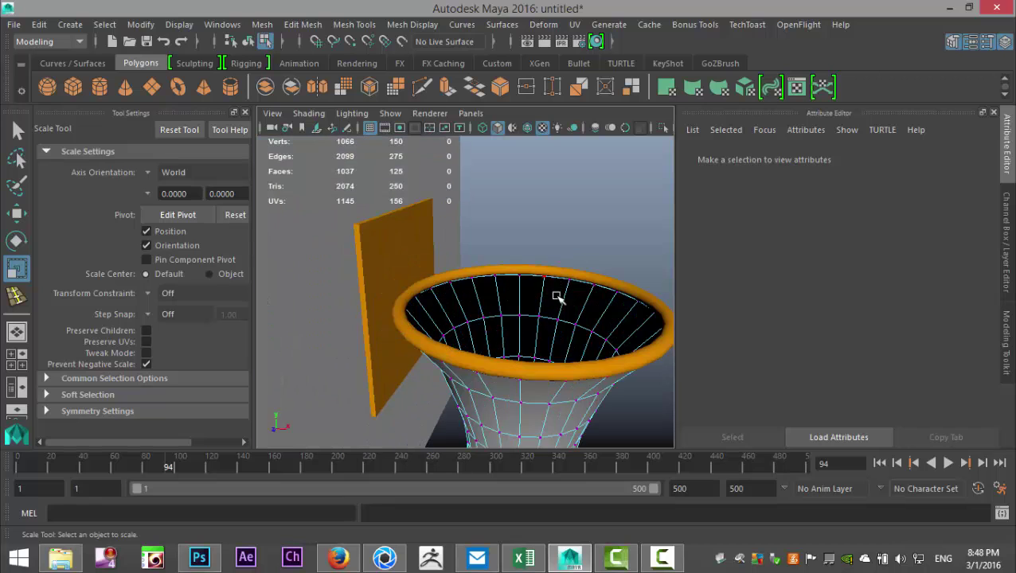
{"action": "left_click_drag", "start_coordinate": [551, 291], "coordinate": [538, 344], "text": "alt"}
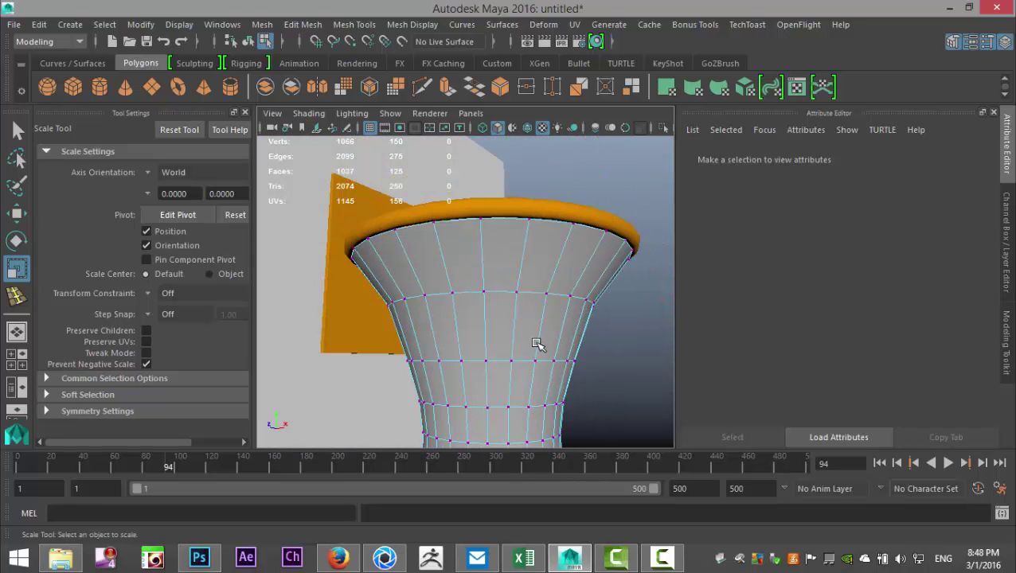
{"action": "left_click_drag", "start_coordinate": [499, 304], "coordinate": [530, 350], "text": "alt"}
{"action": "scroll", "coordinate": [511, 323], "scroll_direction": "down", "scroll_amount": 5}
{"action": "scroll", "coordinate": [511, 322], "scroll_direction": "up", "scroll_amount": 5}
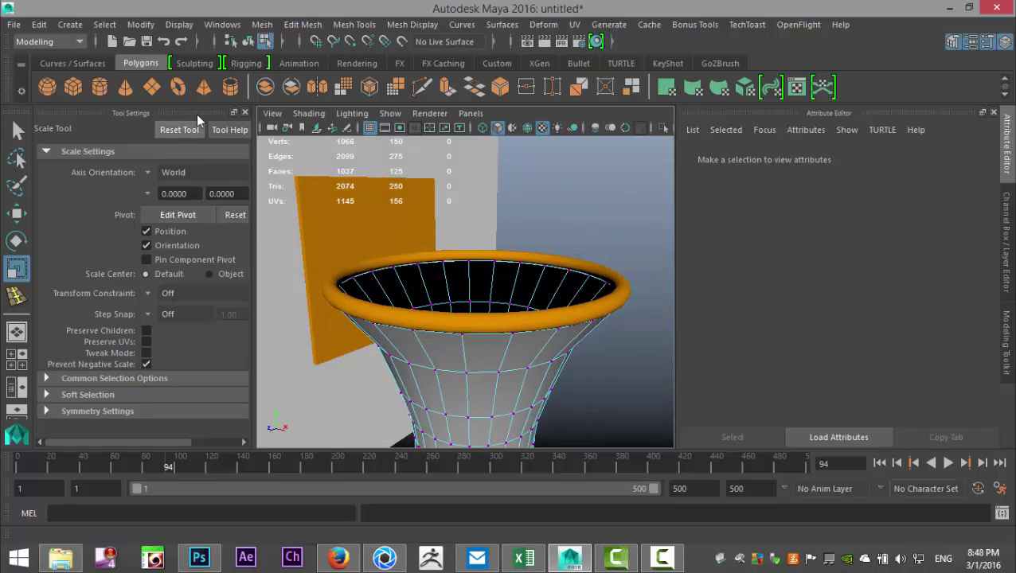
Close the Tool Settings, return the net mesh to object mode and select it.
{"action": "left_click", "coordinate": [246, 113]}
{"action": "scroll", "coordinate": [404, 254], "scroll_direction": "down", "scroll_amount": 5}
{"action": "scroll", "coordinate": [483, 330], "scroll_direction": "up", "scroll_amount": 5}
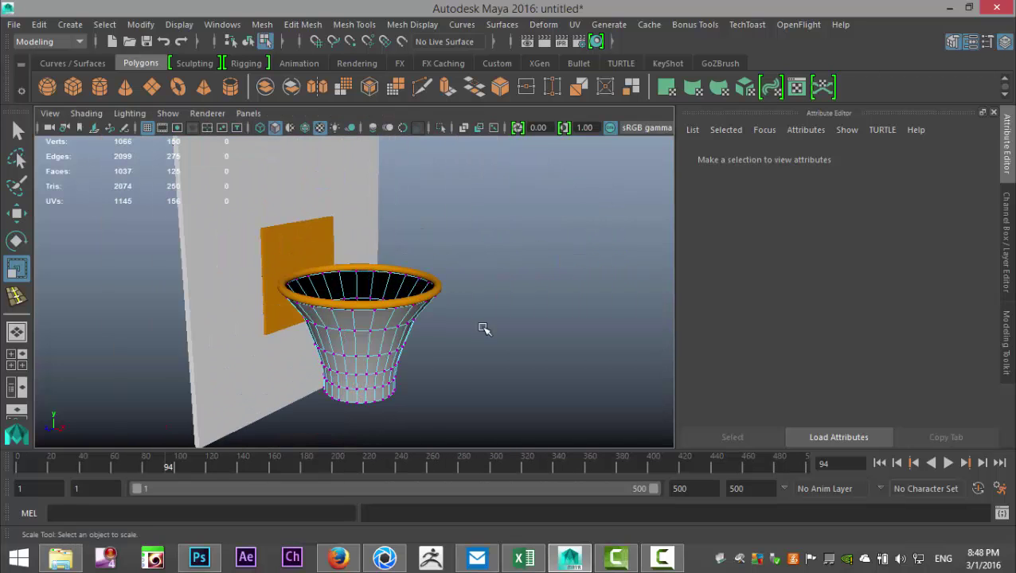
{"action": "left_click_drag", "start_coordinate": [491, 331], "coordinate": [527, 291], "text": "alt"}
{"action": "right_click_drag", "start_coordinate": [390, 220], "coordinate": [458, 111]}
{"action": "left_click", "coordinate": [428, 234]}
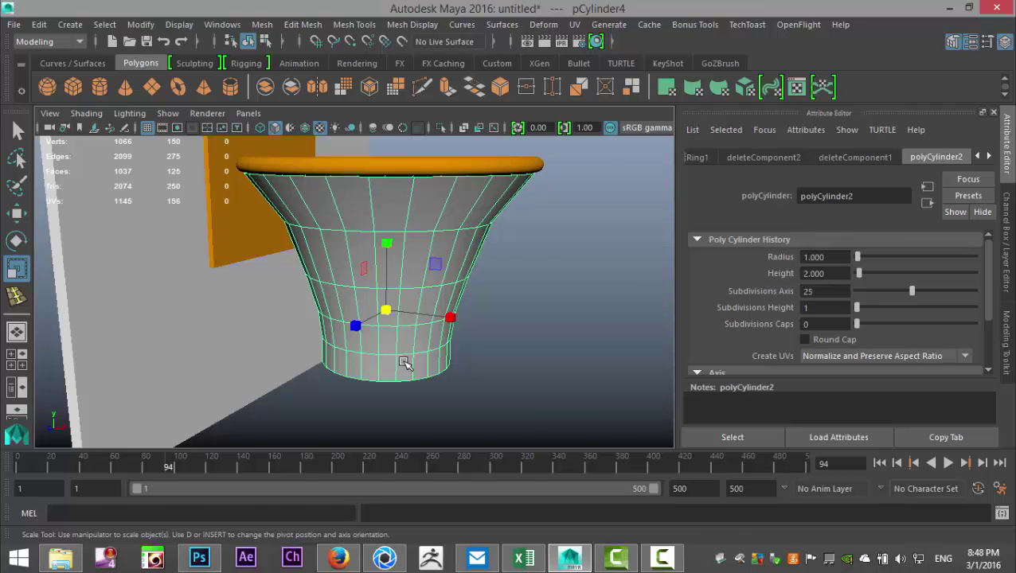
Switch to Photoshop and step net.jpg back to before its black netting was cut and selected.
{"action": "key", "text": "alt+Tab"}
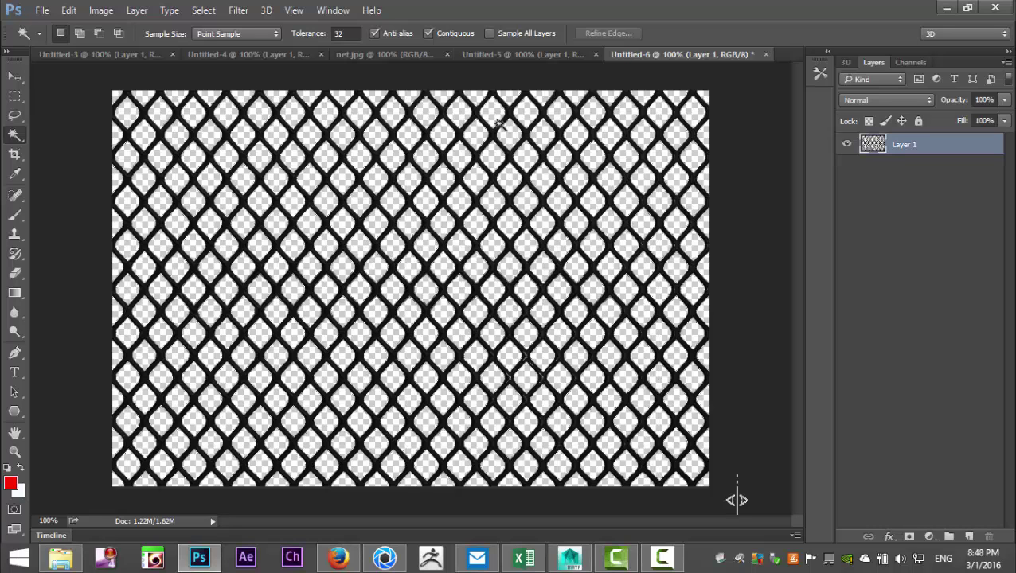
{"action": "left_click", "coordinate": [385, 55]}
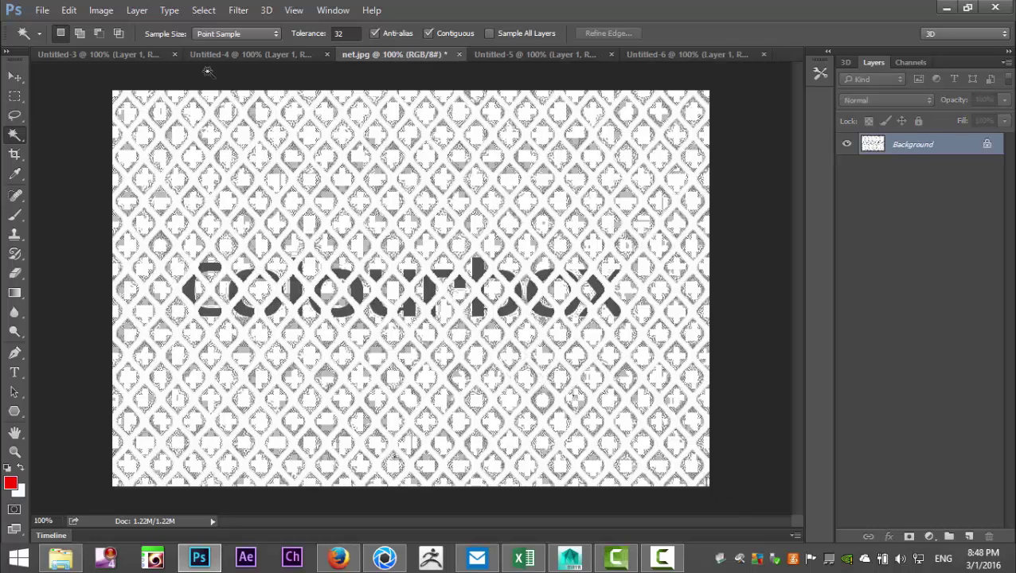
{"action": "left_click", "coordinate": [67, 11]}
{"action": "left_click", "coordinate": [127, 38]}
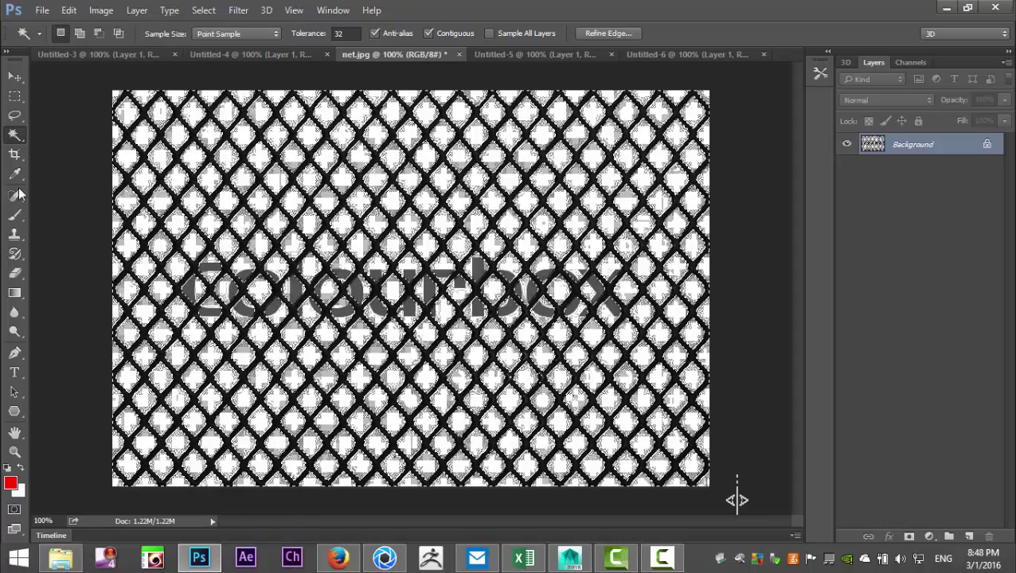
{"action": "left_click", "coordinate": [68, 10]}
{"action": "left_click", "coordinate": [135, 37]}
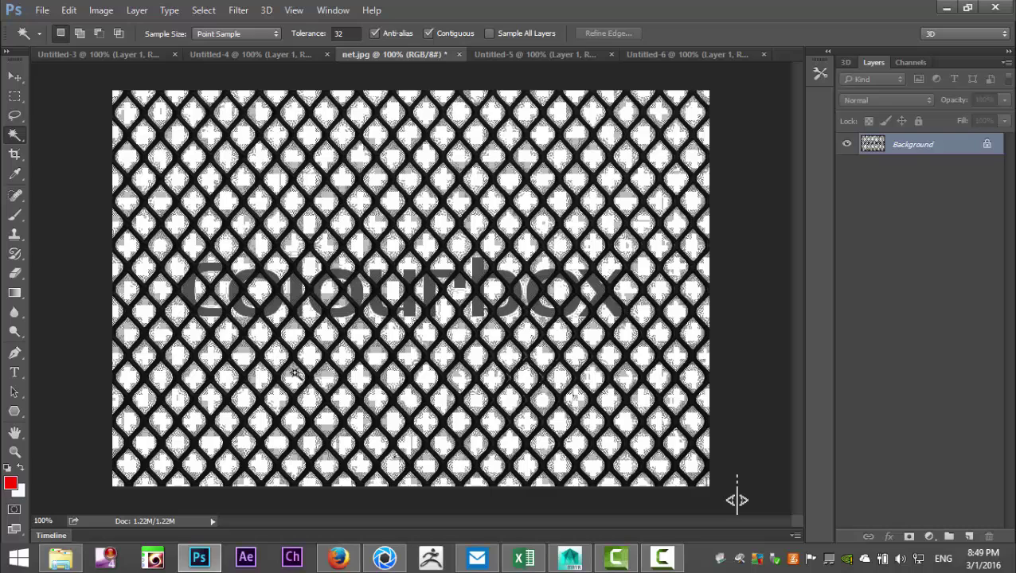
Apply a Brightness/Contrast adjustment to net.jpg with brightness -48 and contrast 37.
{"action": "left_click", "coordinate": [101, 10]}
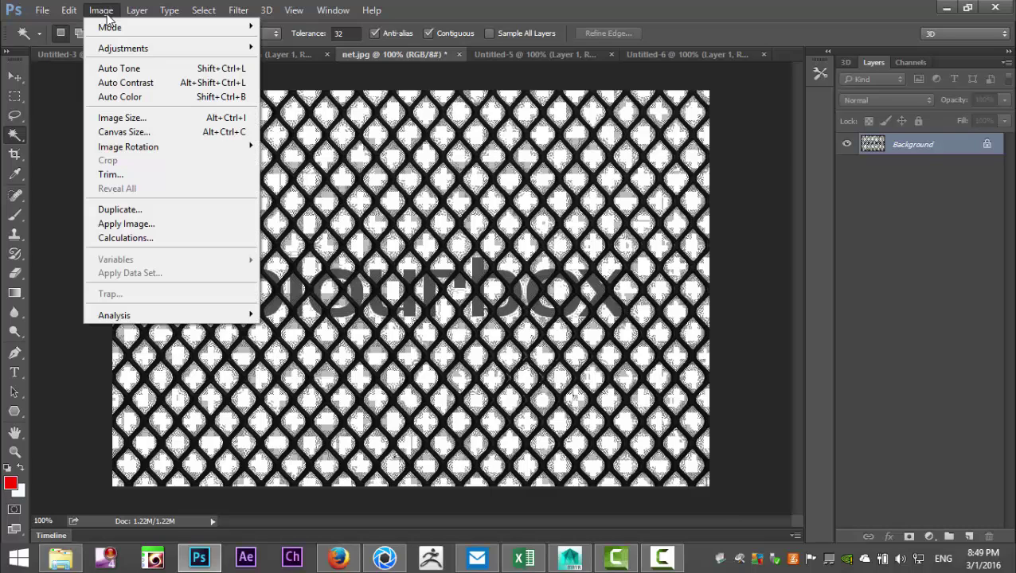
{"action": "mouse_move", "coordinate": [179, 53]}
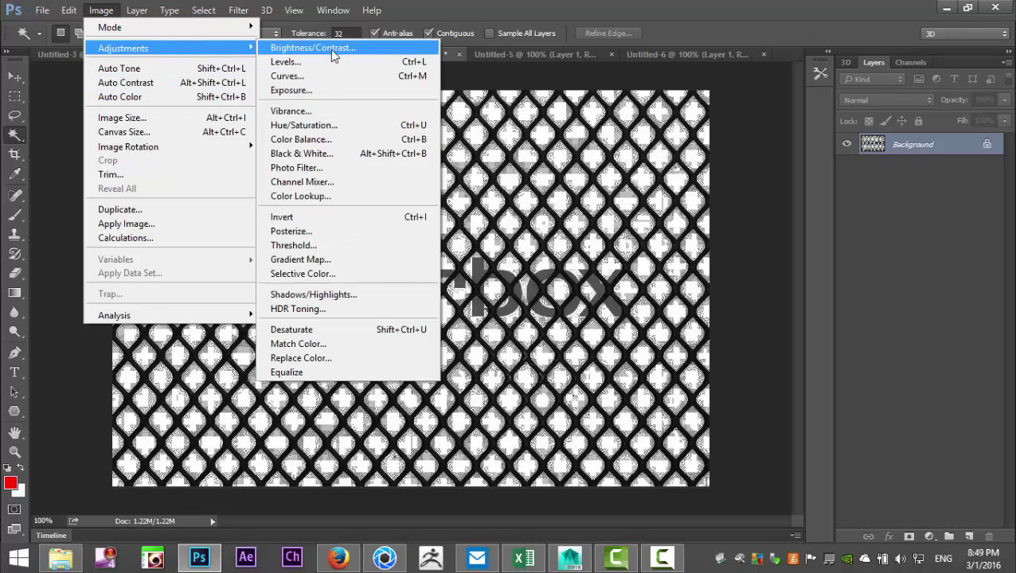
{"action": "left_click", "coordinate": [331, 48]}
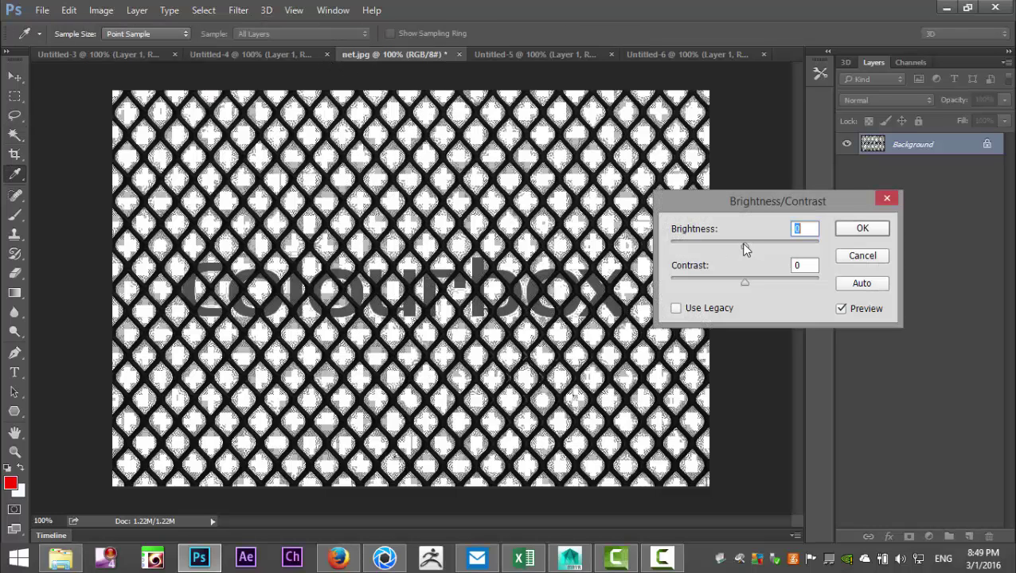
{"action": "mouse_move", "coordinate": [738, 246]}
{"action": "left_mouse_down"}
{"action": "mouse_move", "coordinate": [699, 245]}
{"action": "mouse_move", "coordinate": [722, 251]}
{"action": "left_mouse_up"}
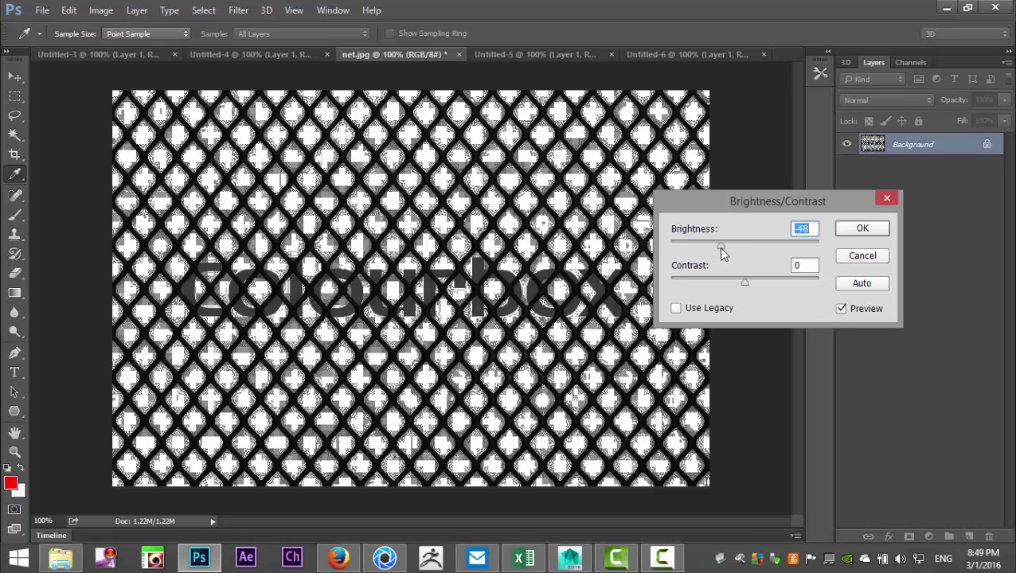
{"action": "left_click_drag", "start_coordinate": [743, 285], "coordinate": [770, 281]}
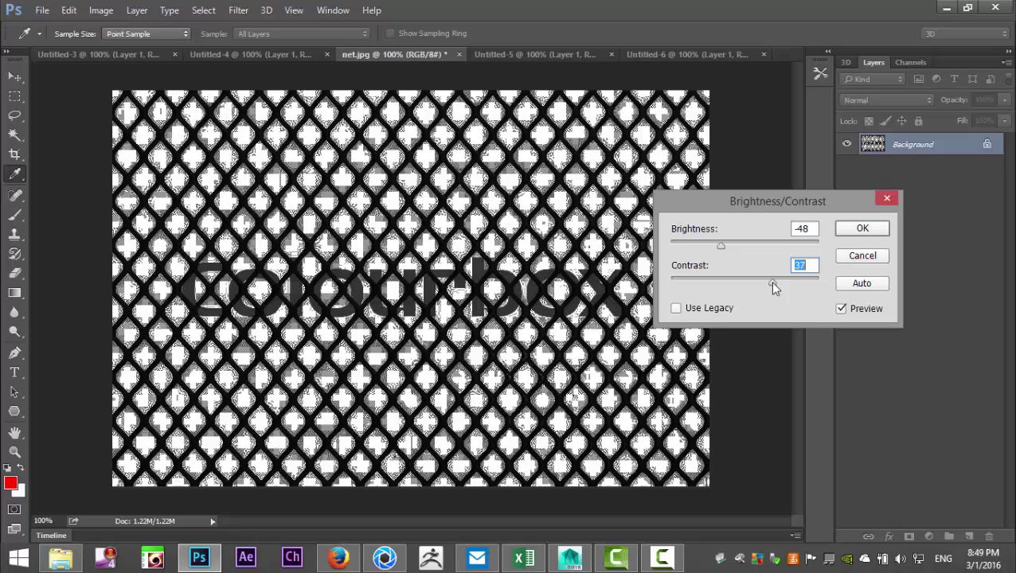
{"action": "left_click", "coordinate": [862, 228]}
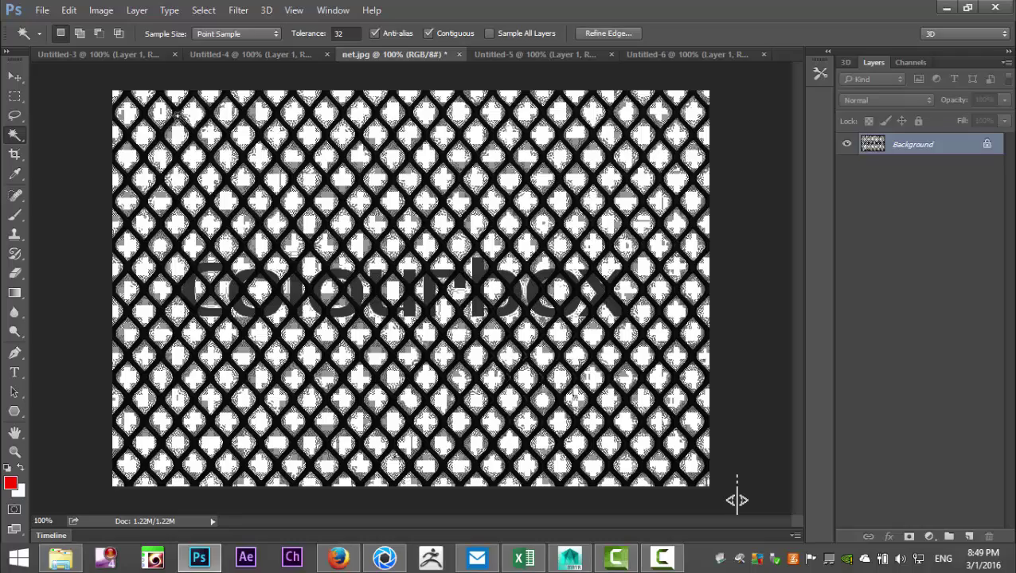
Cut the Magic Wand-selected netting from net.jpg and paste it into a new transparent 800 × 531 pixel RGB document.
{"action": "left_click", "coordinate": [68, 10]}
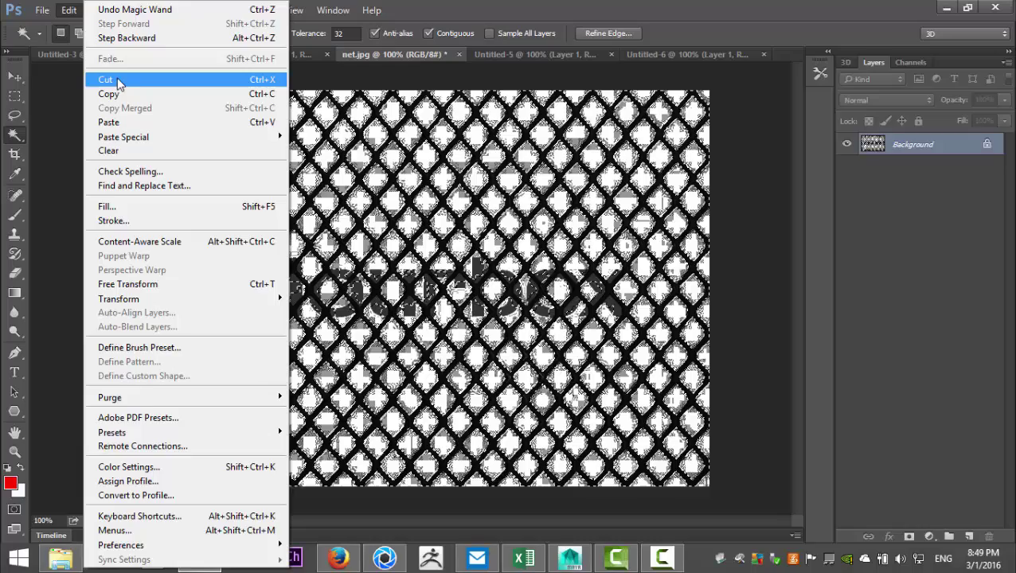
{"action": "left_click", "coordinate": [111, 80]}
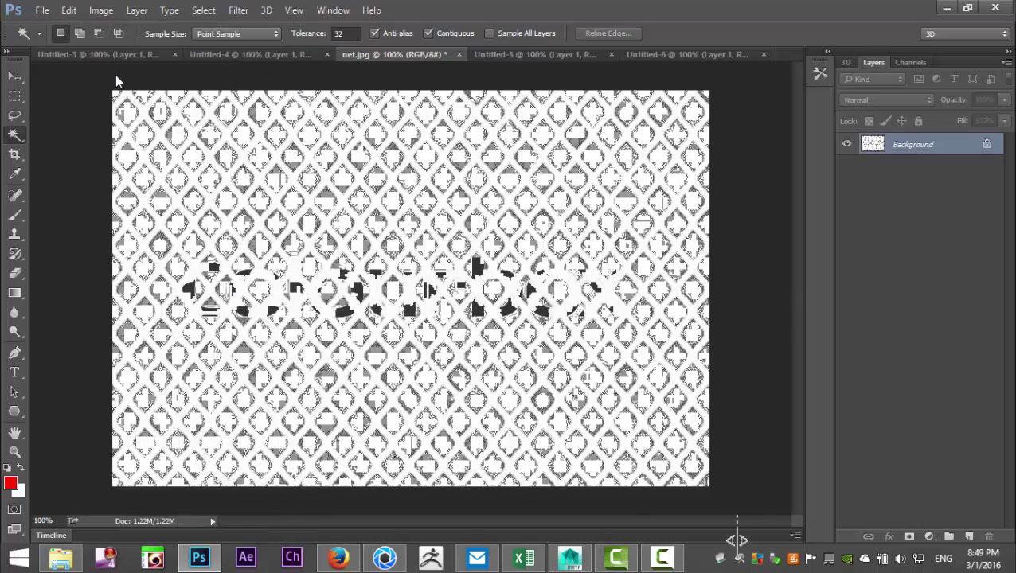
{"action": "left_click", "coordinate": [42, 10]}
{"action": "left_click", "coordinate": [72, 22]}
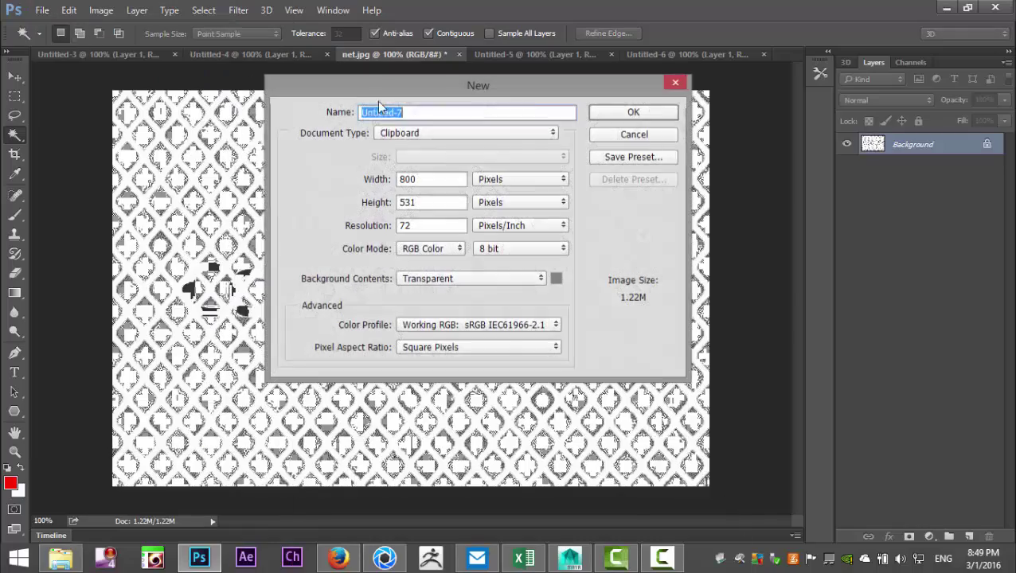
{"action": "left_click", "coordinate": [632, 112]}
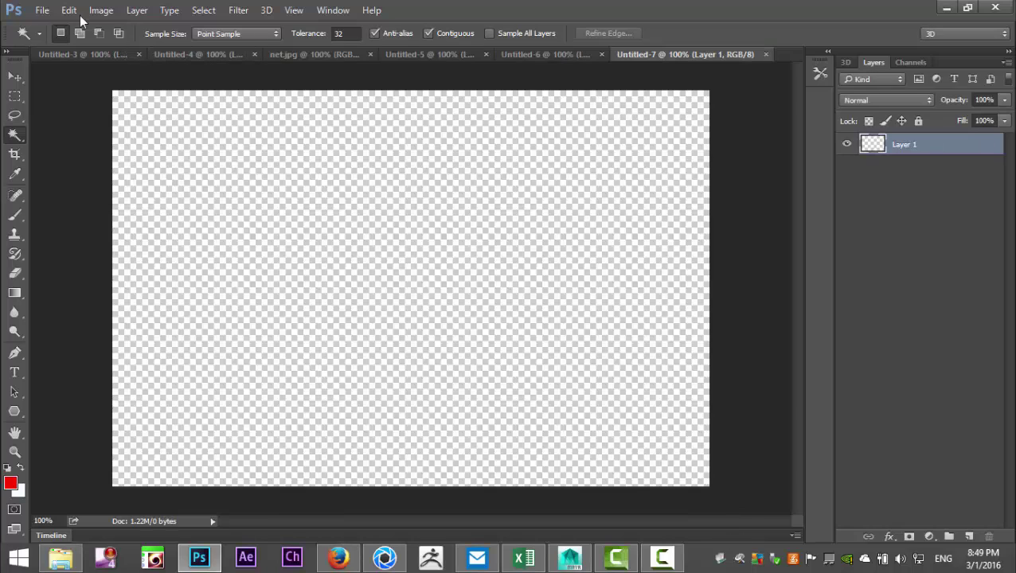
{"action": "left_click", "coordinate": [69, 10]}
{"action": "left_click", "coordinate": [137, 121]}
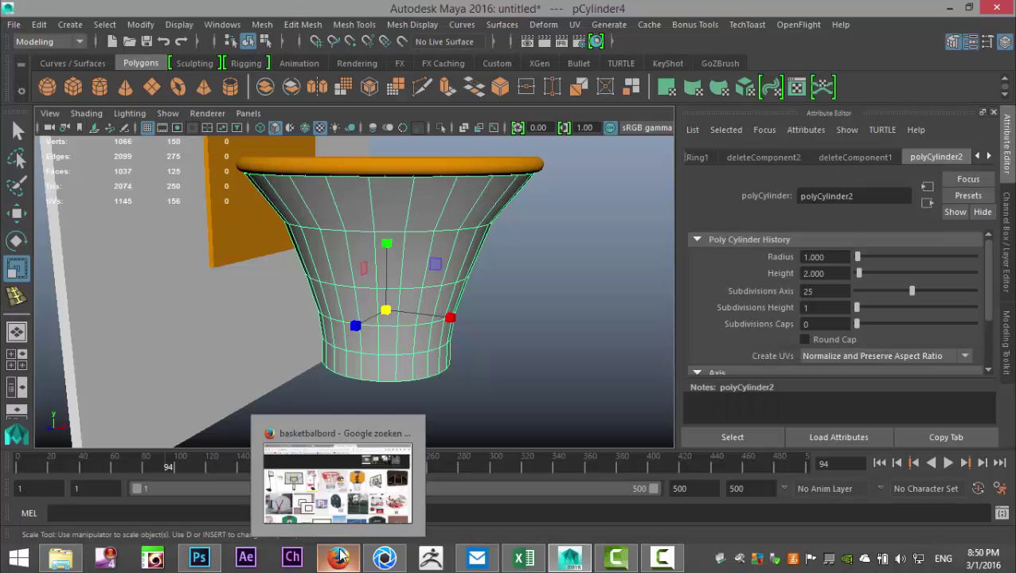
Back in Maya, reselect the net mesh and assign a new Lambert material to it.
{"action": "left_click", "coordinate": [529, 357]}
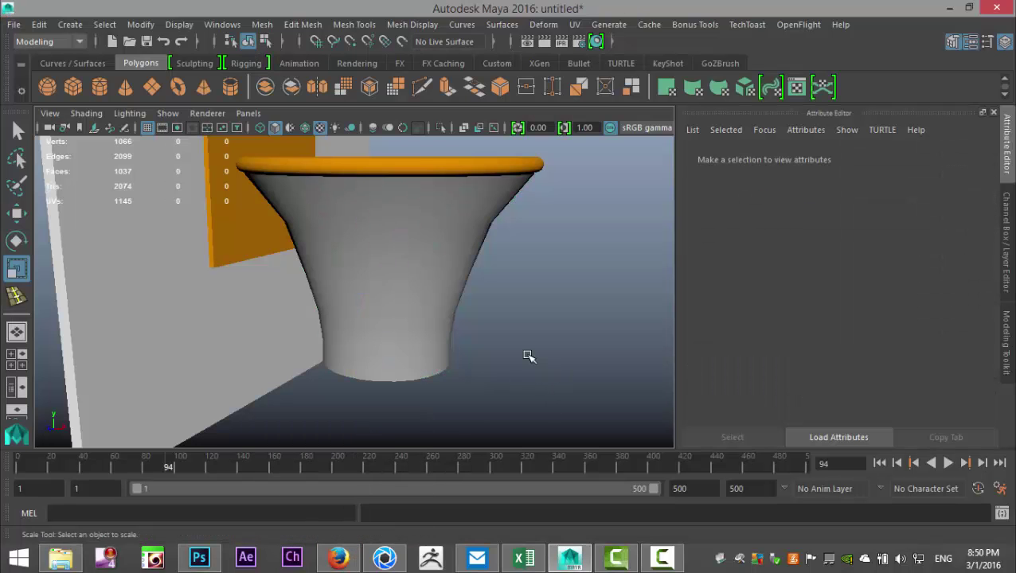
{"action": "left_click", "coordinate": [430, 234]}
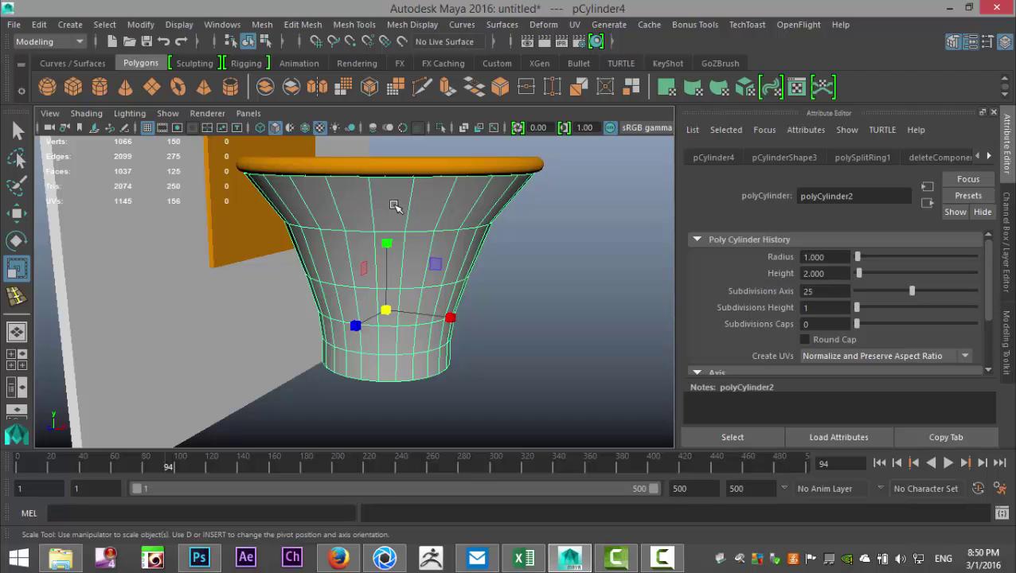
{"action": "right_click_drag", "start_coordinate": [394, 205], "coordinate": [420, 497]}
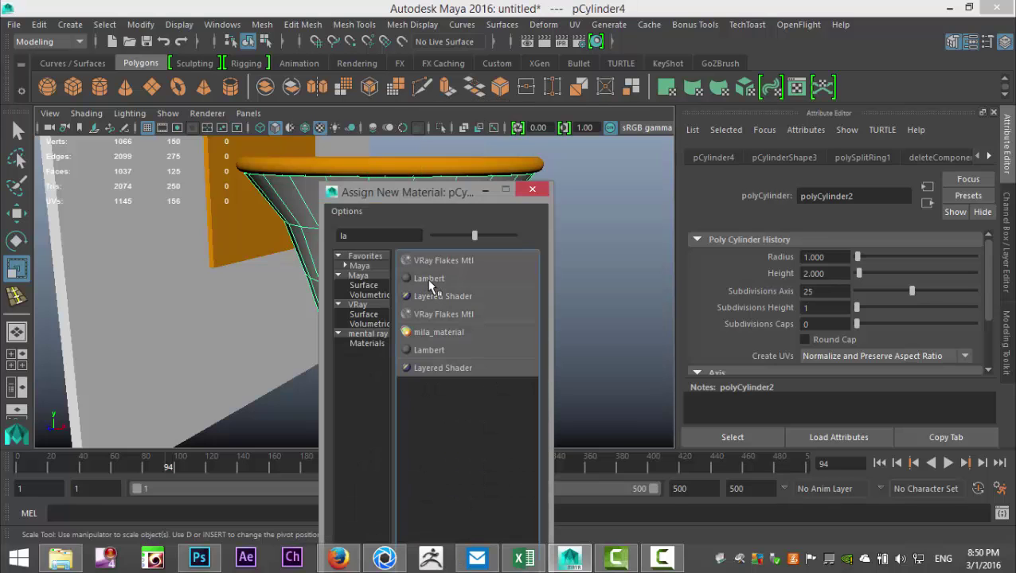
{"action": "left_click", "coordinate": [431, 281]}
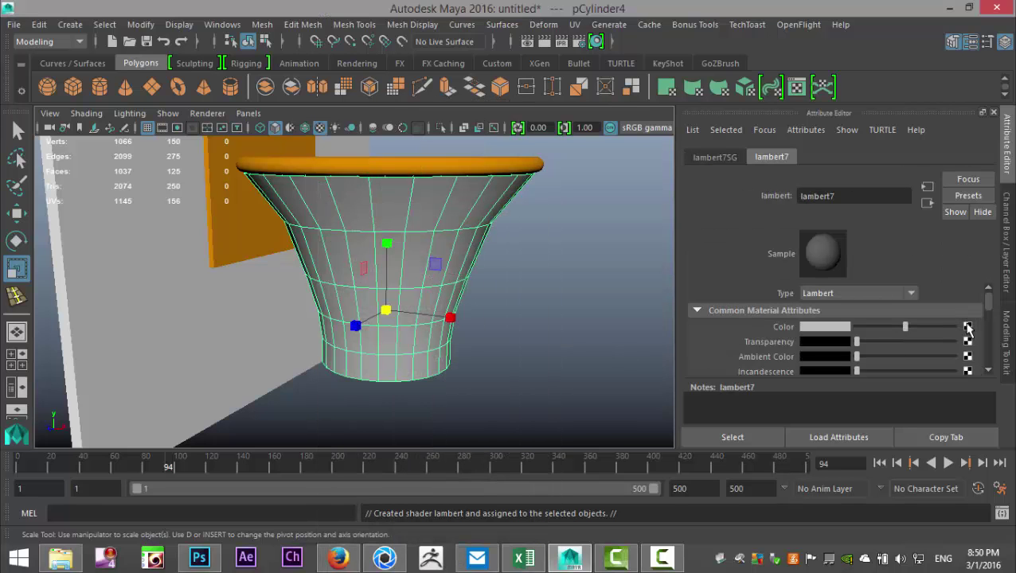
Connect a File texture to the net material's color and load NetFinal.png from the Desktop as its image.
{"action": "left_click", "coordinate": [967, 327]}
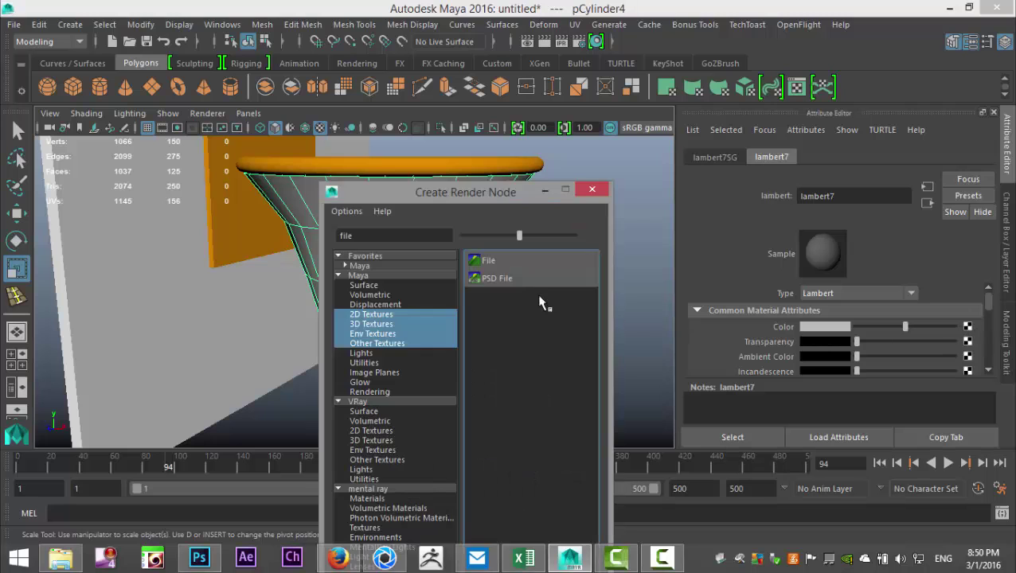
{"action": "left_click", "coordinate": [507, 263]}
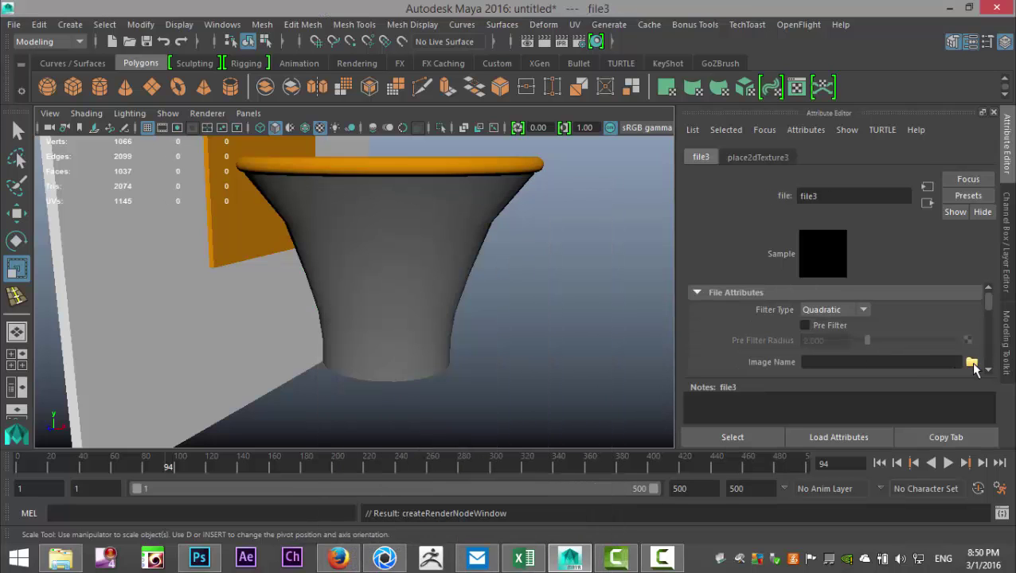
{"action": "left_click", "coordinate": [971, 363]}
{"action": "left_click", "coordinate": [231, 162]}
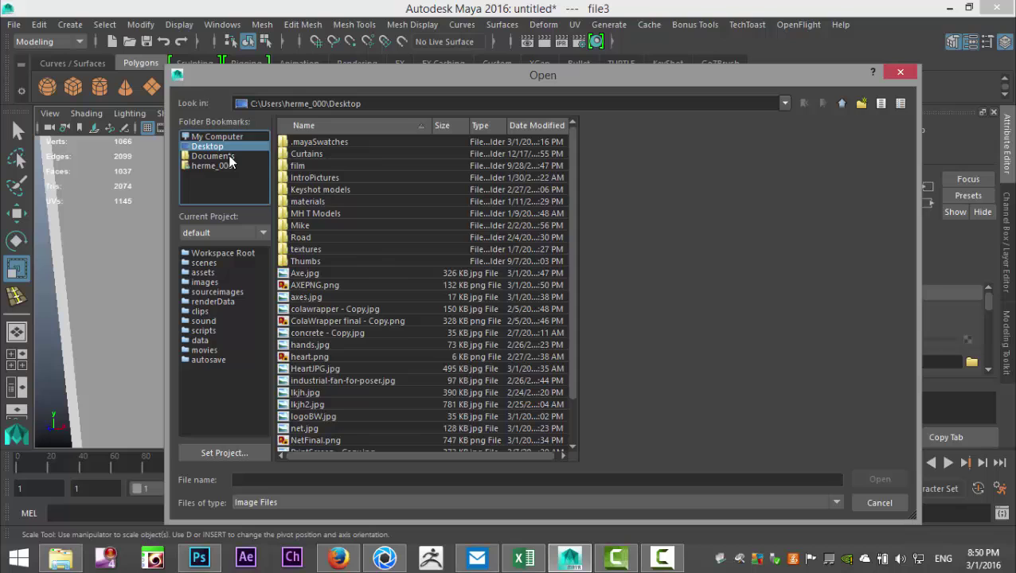
{"action": "scroll", "coordinate": [431, 328], "scroll_direction": "down", "scroll_amount": 2}
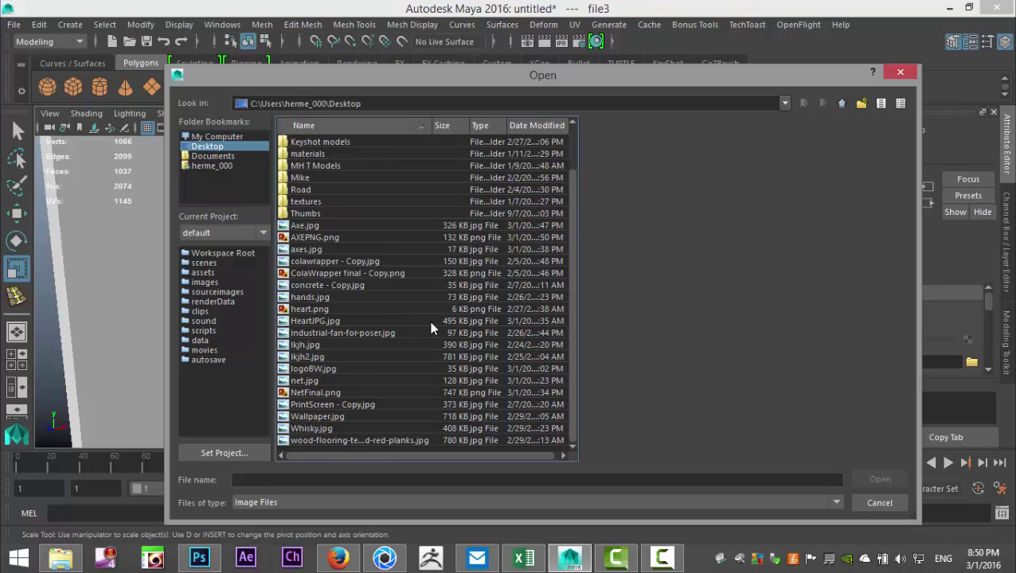
{"action": "left_click", "coordinate": [331, 393]}
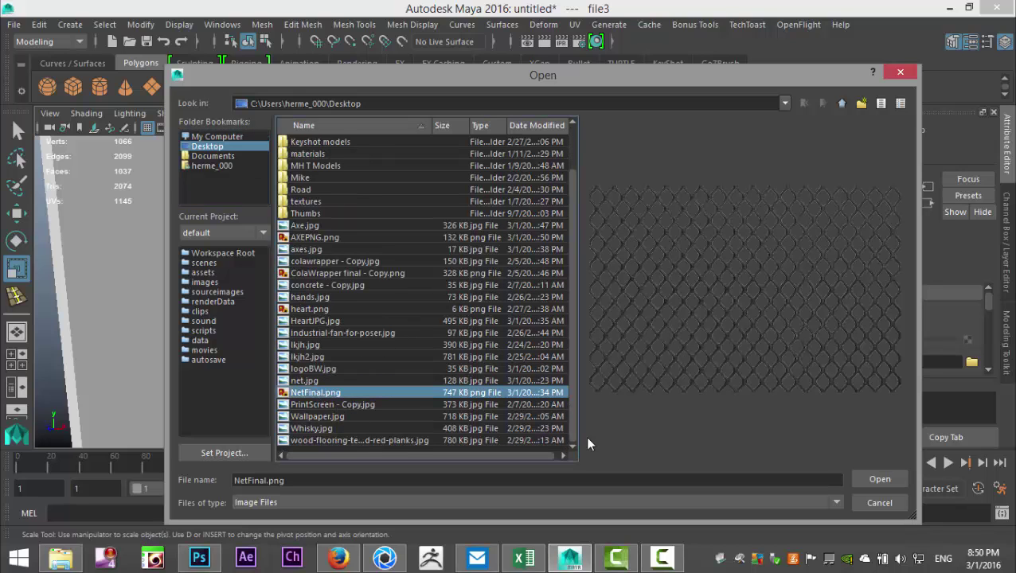
{"action": "left_click", "coordinate": [879, 480]}
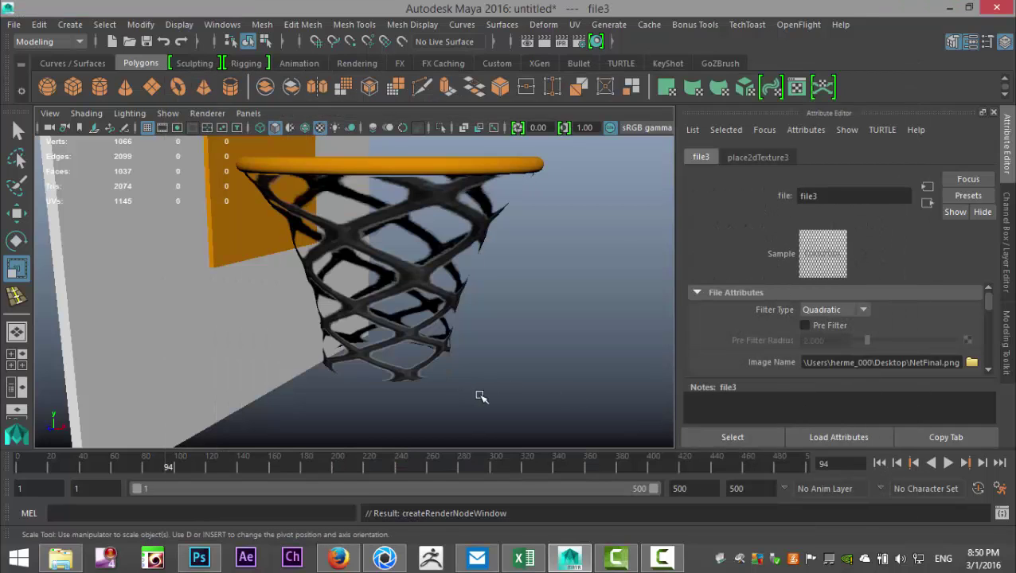
Apply a cylindrical UV projection to the net mesh.
{"action": "left_click_drag", "start_coordinate": [520, 389], "coordinate": [540, 347], "text": "alt"}
{"action": "left_click", "coordinate": [419, 311]}
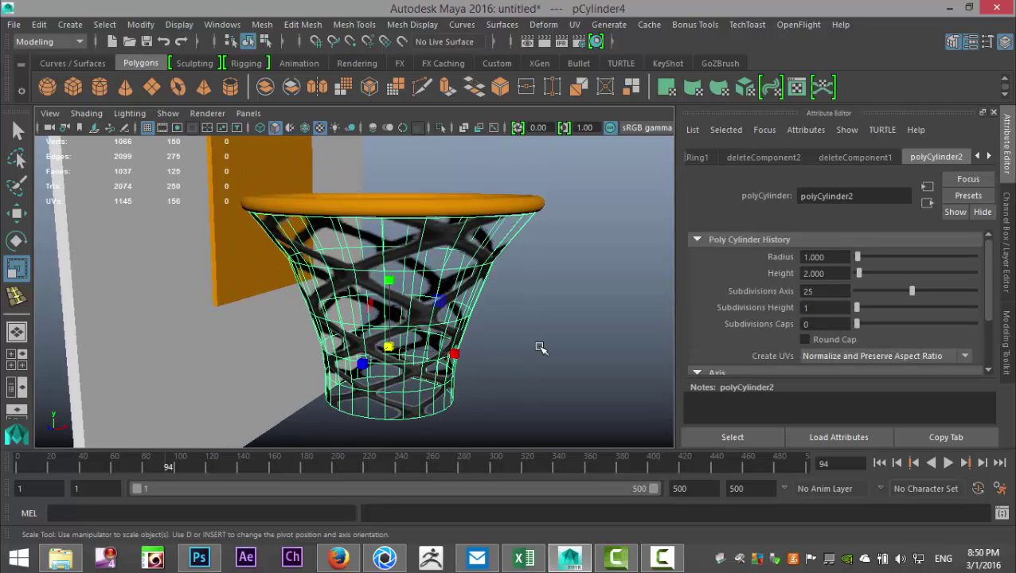
{"action": "left_click", "coordinate": [575, 25]}
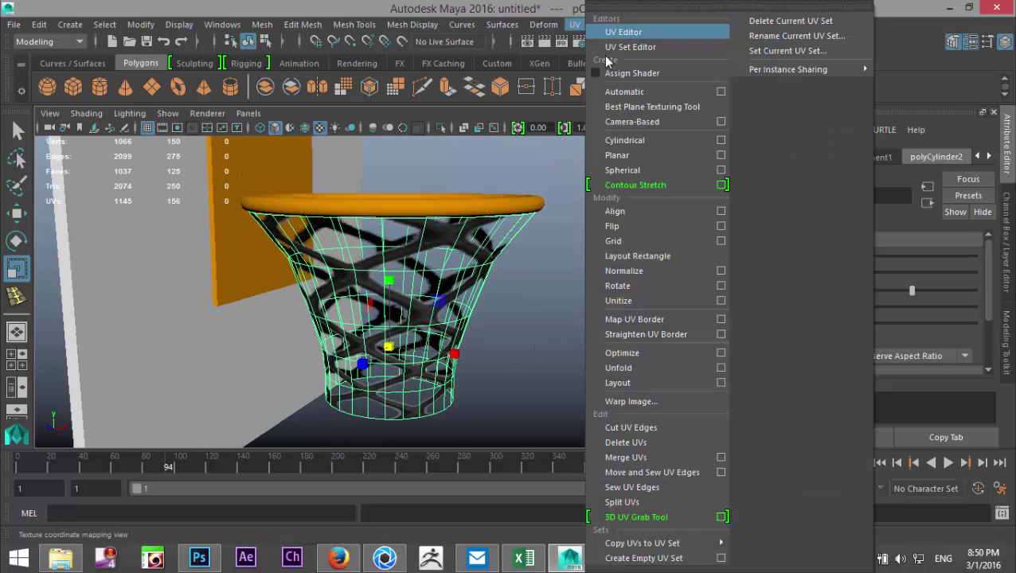
{"action": "left_click", "coordinate": [659, 139]}
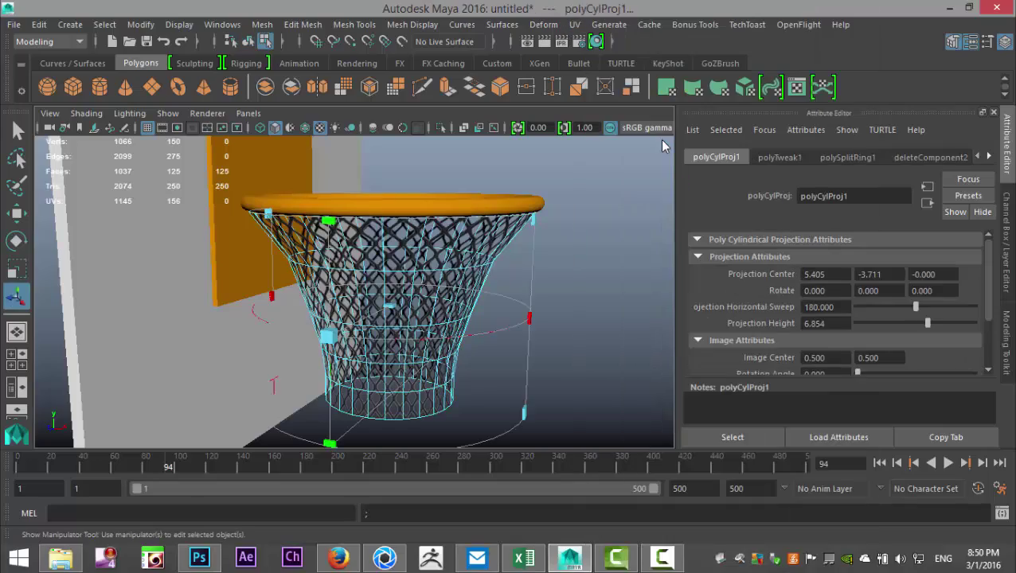
Examine the netting texture around the hoop from several angles and distances.
{"action": "left_click_drag", "start_coordinate": [575, 363], "coordinate": [563, 330], "text": "alt"}
{"action": "left_click", "coordinate": [565, 329]}
{"action": "scroll", "coordinate": [564, 332], "scroll_direction": "down", "scroll_amount": 5}
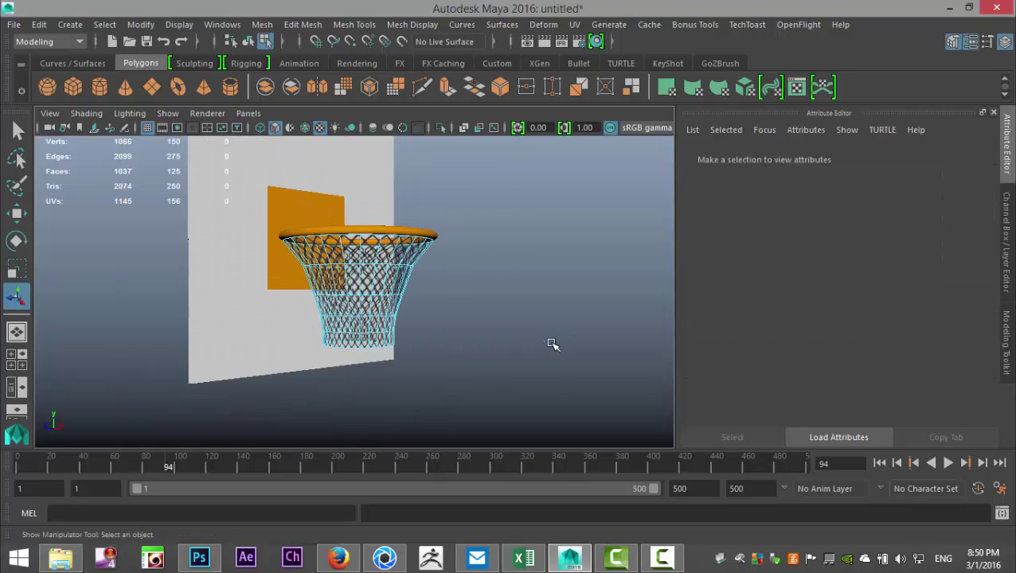
{"action": "left_click", "coordinate": [264, 336]}
{"action": "scroll", "coordinate": [447, 400], "scroll_direction": "up", "scroll_amount": 5}
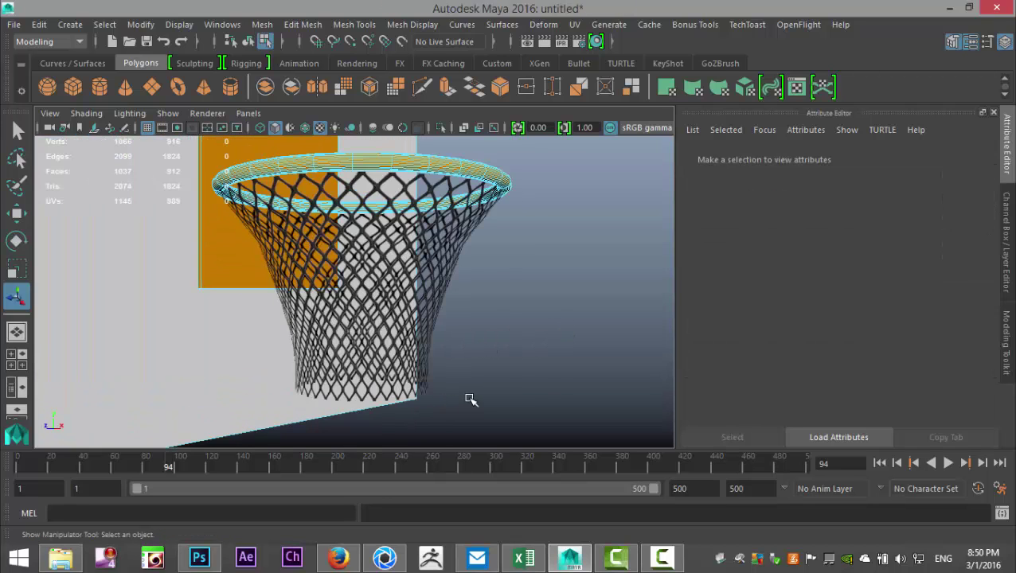
{"action": "left_click_drag", "start_coordinate": [470, 399], "coordinate": [508, 420], "text": "alt"}
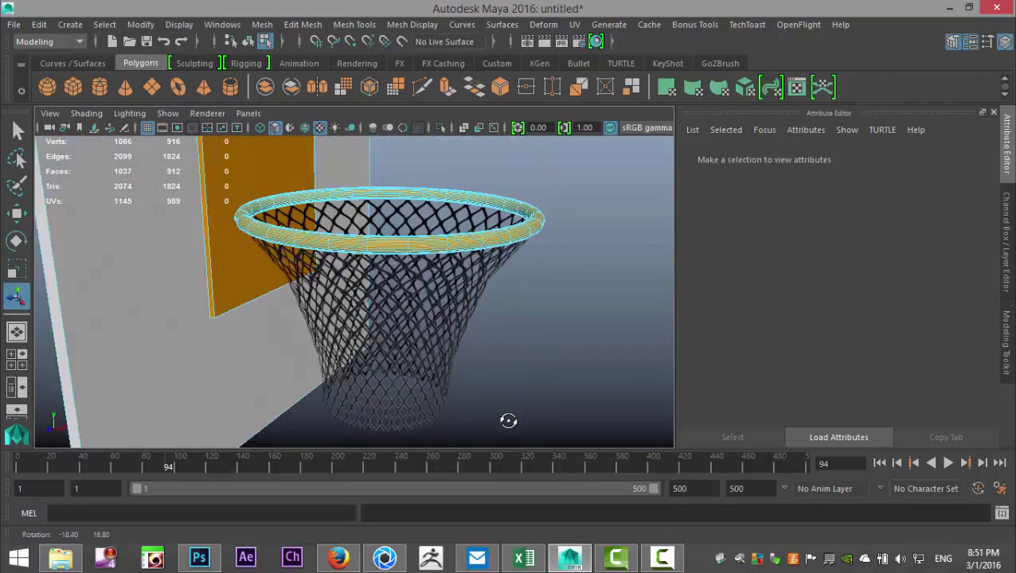
{"action": "scroll", "coordinate": [508, 420], "scroll_direction": "down", "scroll_amount": 6}
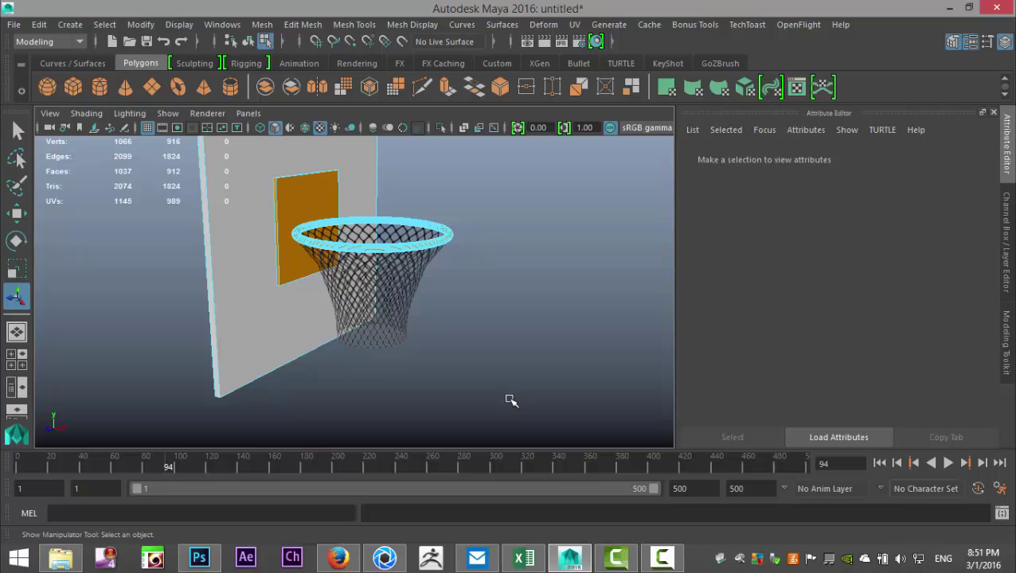
{"action": "scroll", "coordinate": [513, 394], "scroll_direction": "up", "scroll_amount": 2}
{"action": "left_click_drag", "start_coordinate": [517, 366], "coordinate": [512, 394], "text": "alt"}
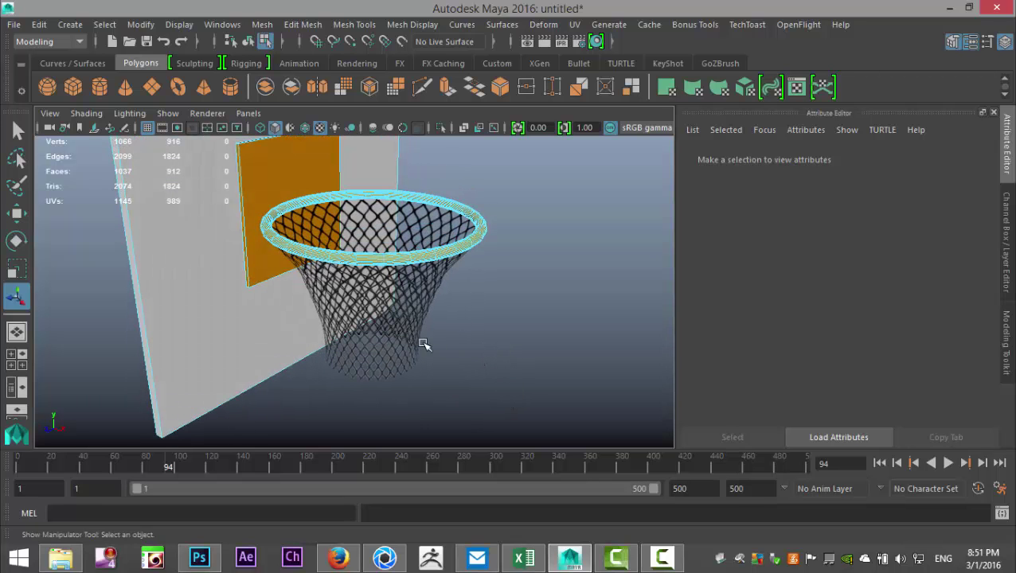
Select the net mesh in object mode and convert it to nCloth using the FX menu set.
{"action": "left_click", "coordinate": [396, 343]}
{"action": "right_click_drag", "start_coordinate": [398, 341], "coordinate": [488, 109]}
{"action": "left_click", "coordinate": [424, 335]}
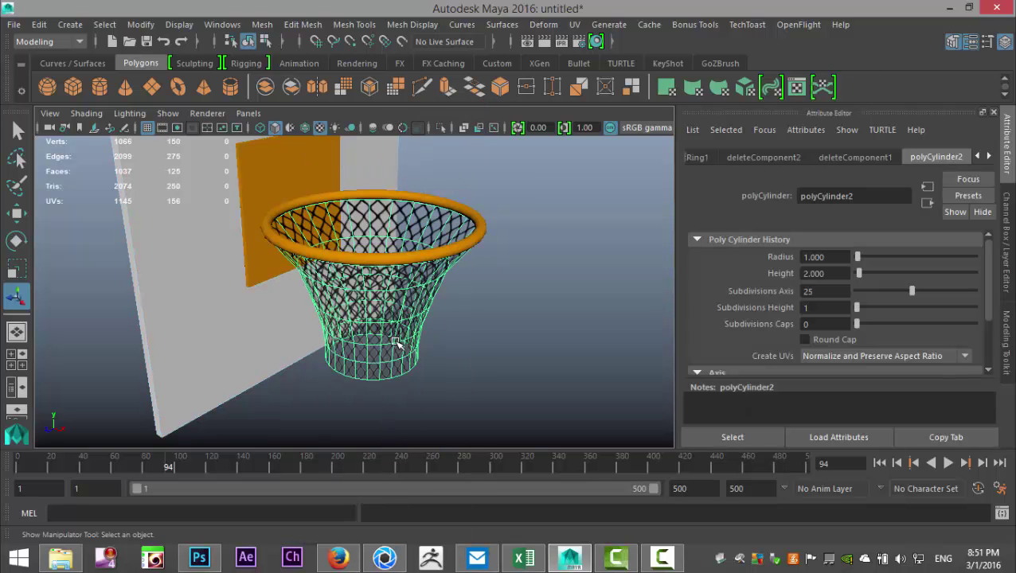
{"action": "left_click", "coordinate": [40, 41]}
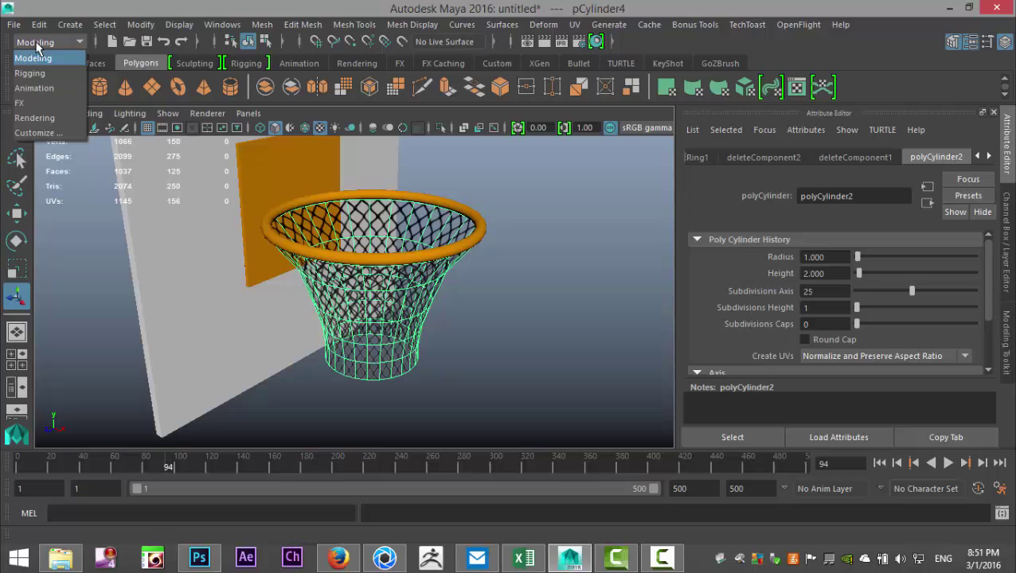
{"action": "left_click", "coordinate": [58, 102]}
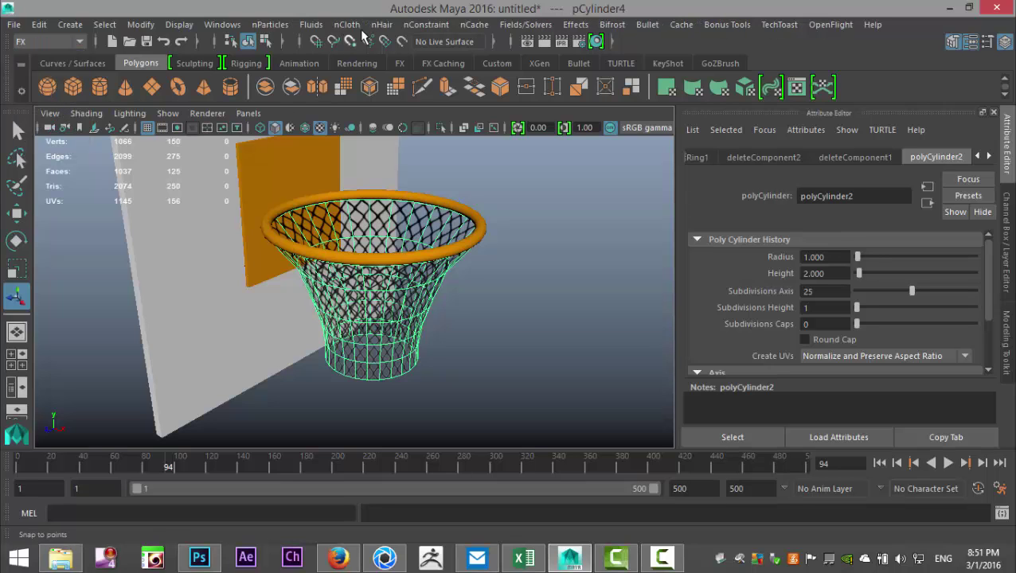
{"action": "left_click", "coordinate": [346, 24]}
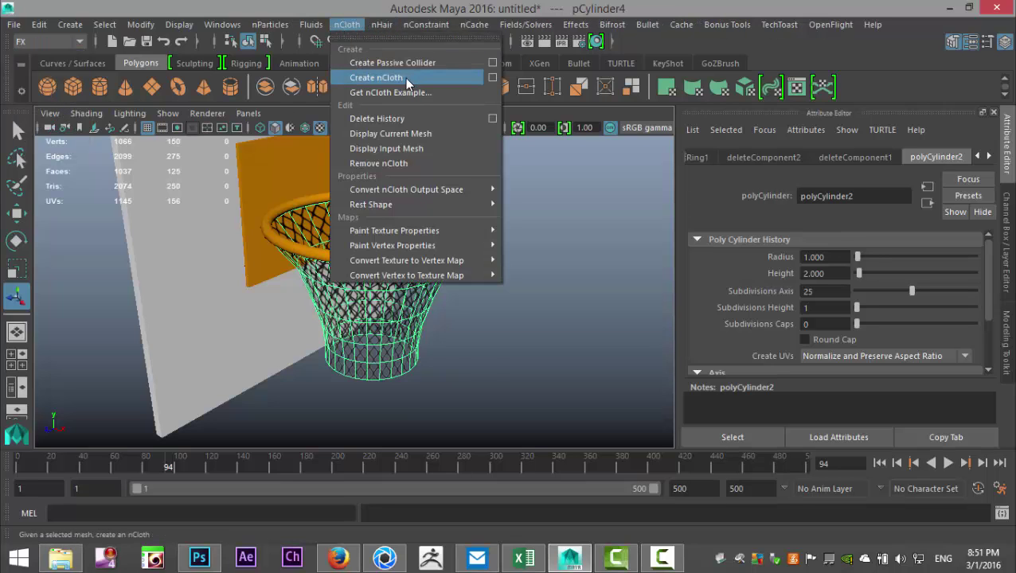
{"action": "left_click", "coordinate": [412, 76]}
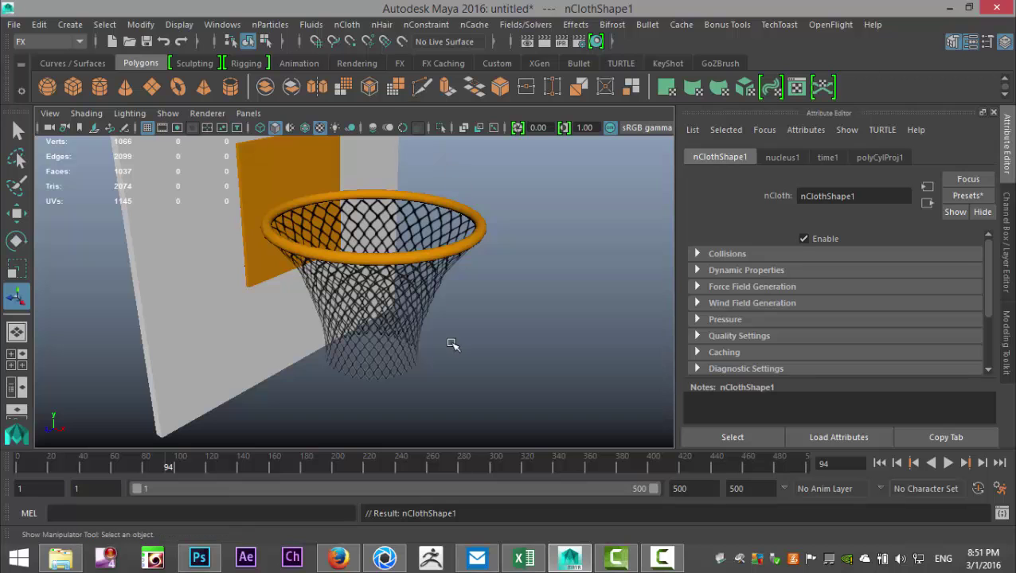
Play the simulation to check how the unconstrained net behaves, and return to the first frame.
{"action": "left_click_drag", "start_coordinate": [475, 360], "coordinate": [474, 333], "text": "alt"}
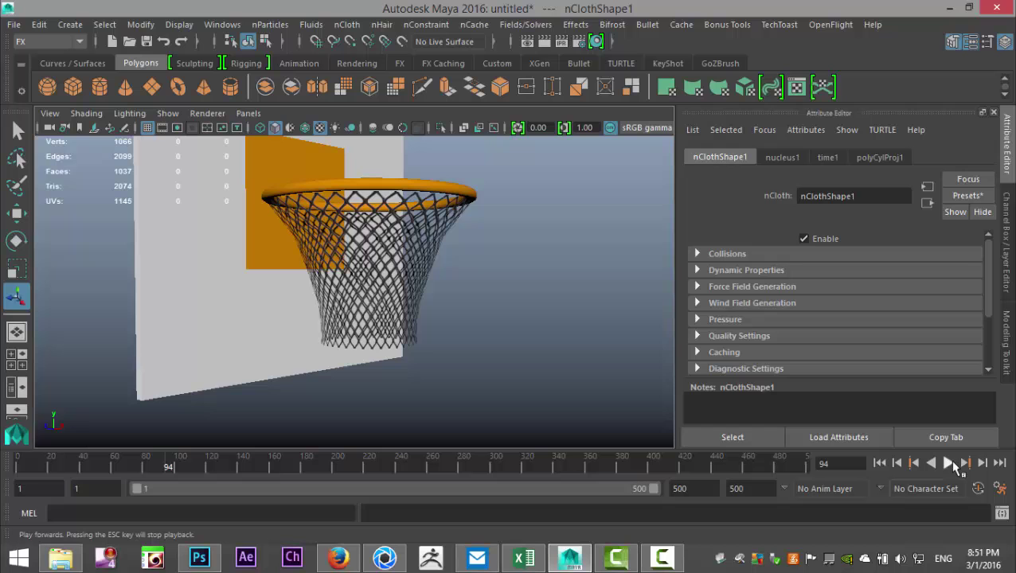
{"action": "left_click", "coordinate": [949, 463]}
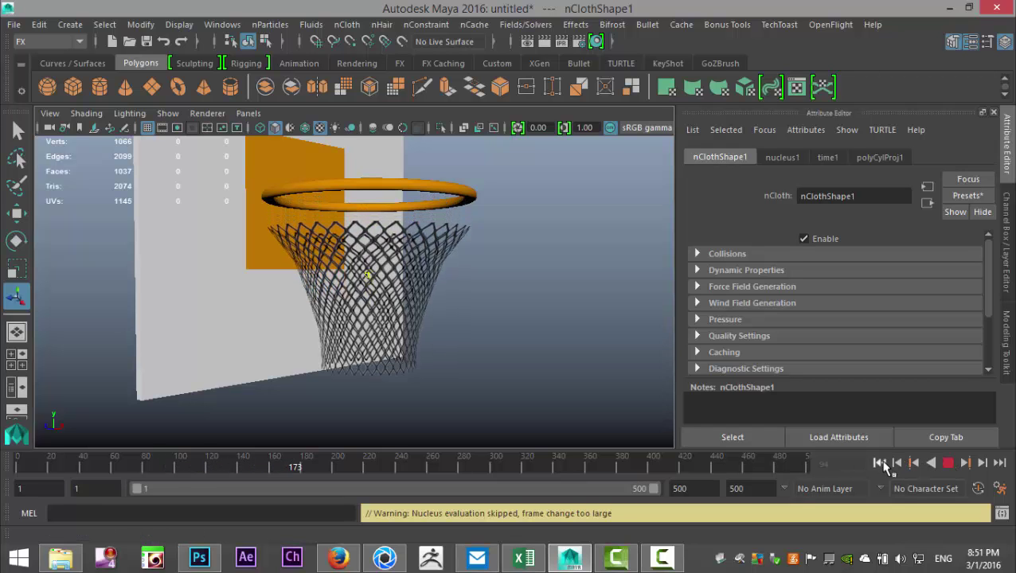
{"action": "left_click", "coordinate": [947, 464]}
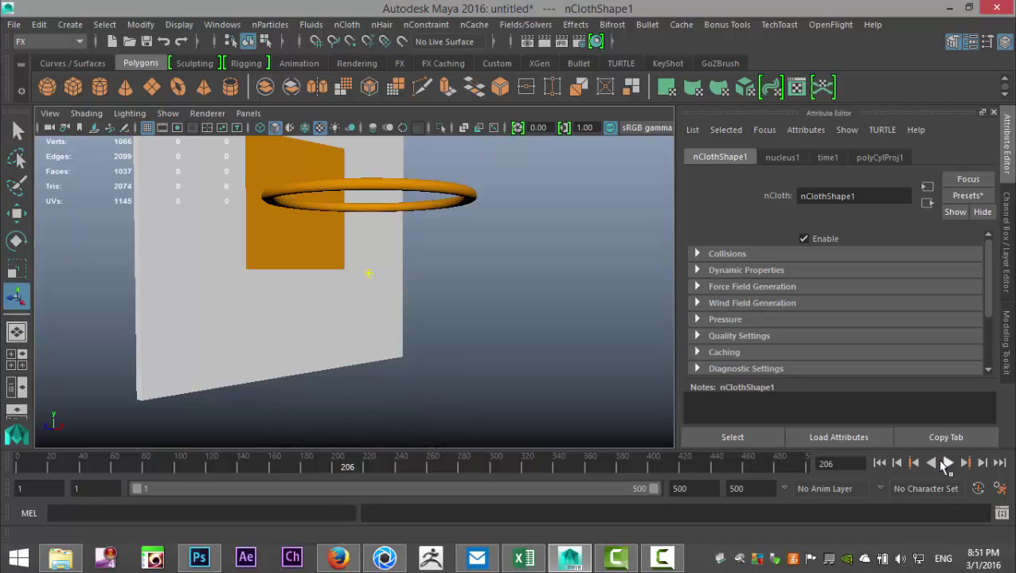
{"action": "left_click", "coordinate": [879, 462]}
Pin the net's uppermost row of vertices beneath the ring with a Transform Constraint.
{"action": "left_click_drag", "start_coordinate": [595, 333], "coordinate": [514, 338], "text": "alt"}
{"action": "left_click", "coordinate": [424, 328]}
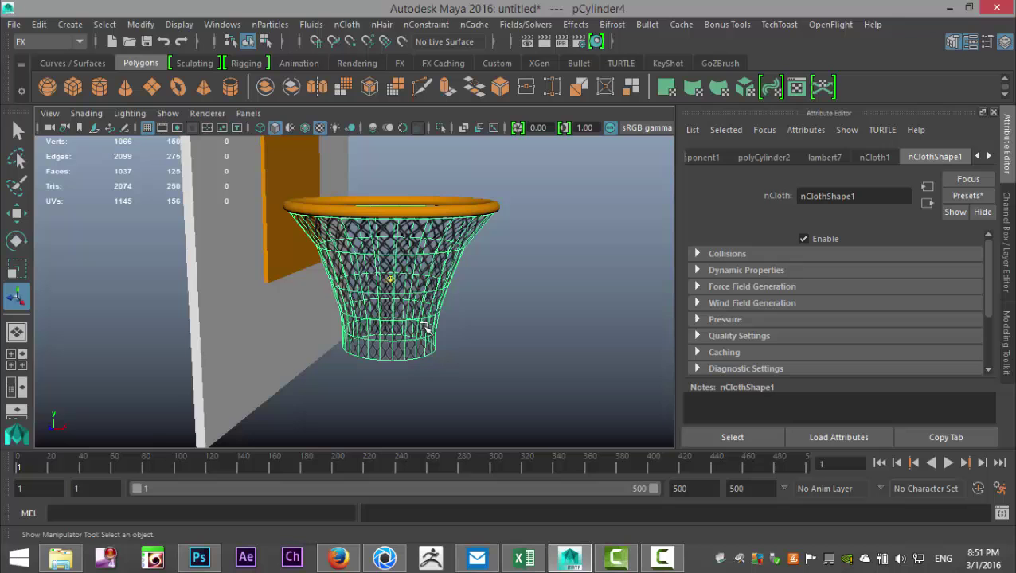
{"action": "left_click", "coordinate": [17, 359]}
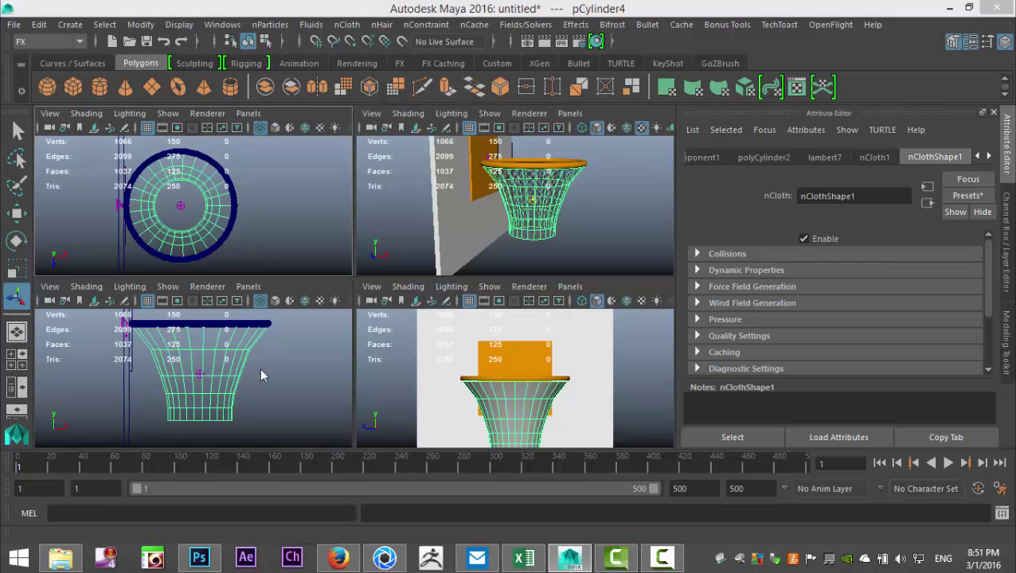
{"action": "key", "text": "space"}
{"action": "right_click_drag", "start_coordinate": [333, 199], "coordinate": [265, 88]}
{"action": "left_click_drag", "start_coordinate": [203, 165], "coordinate": [576, 204]}
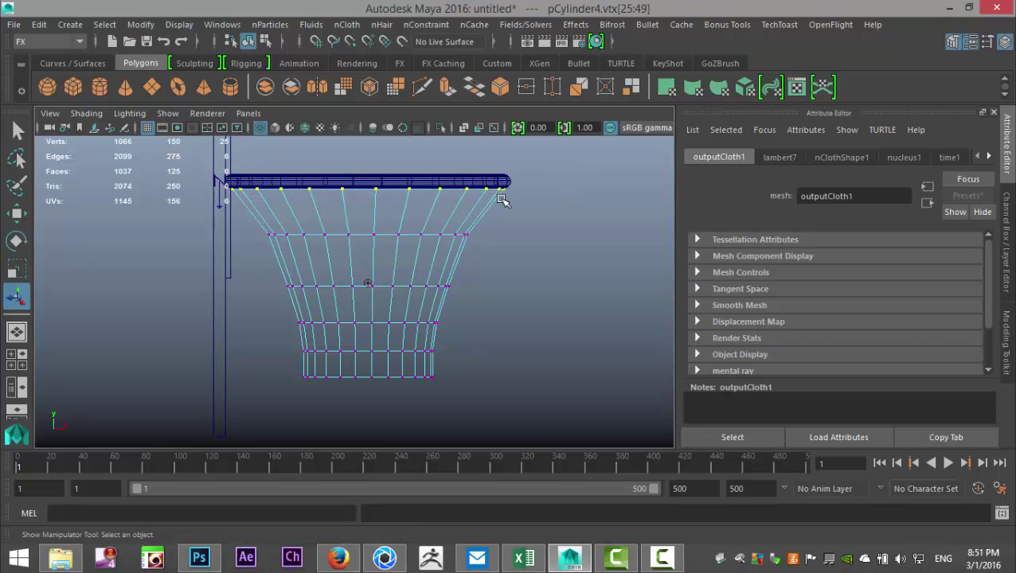
{"action": "left_click", "coordinate": [16, 365]}
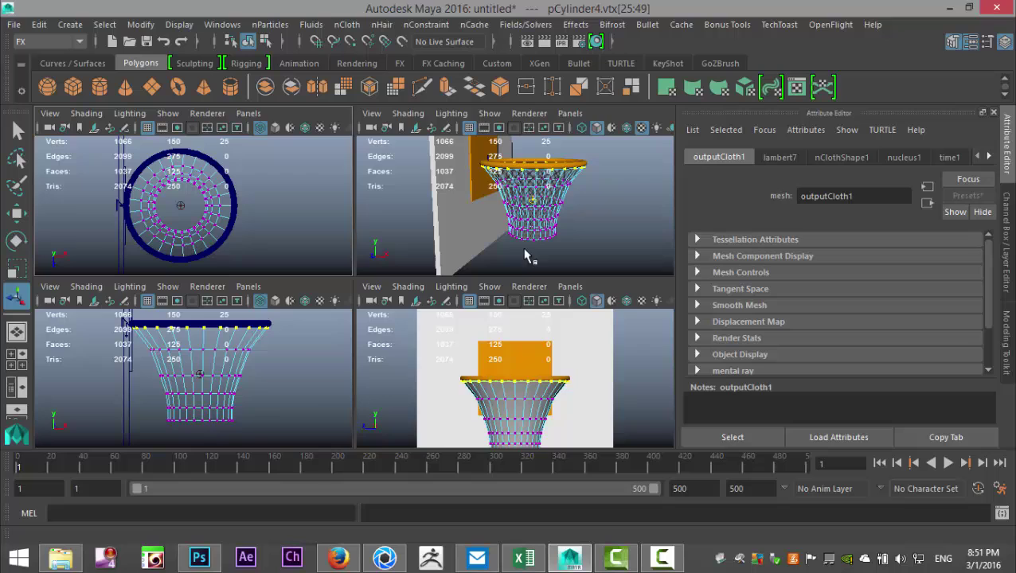
{"action": "key", "text": "space"}
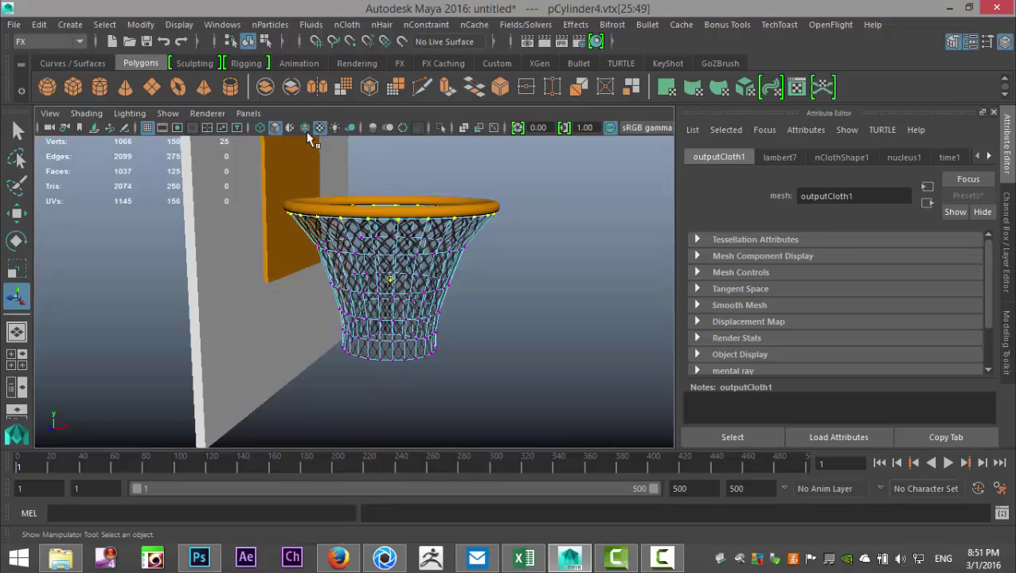
{"action": "left_click", "coordinate": [349, 26]}
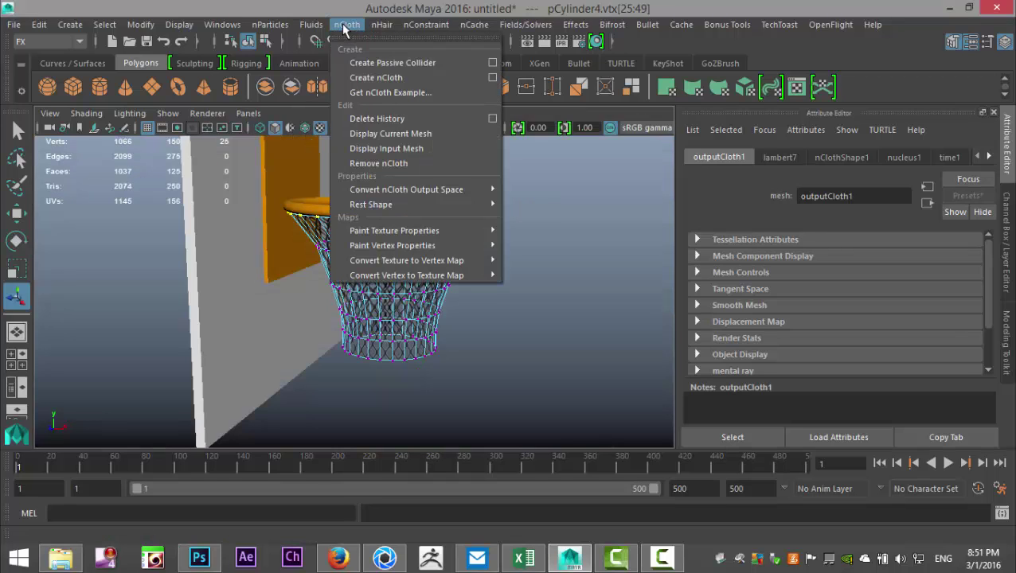
{"action": "mouse_move", "coordinate": [435, 31]}
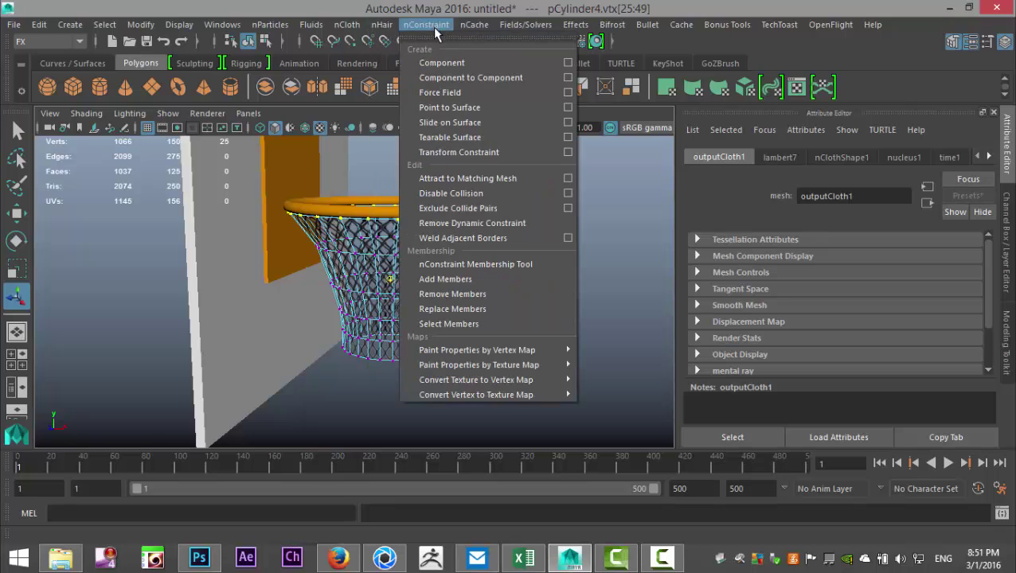
{"action": "left_click", "coordinate": [515, 152]}
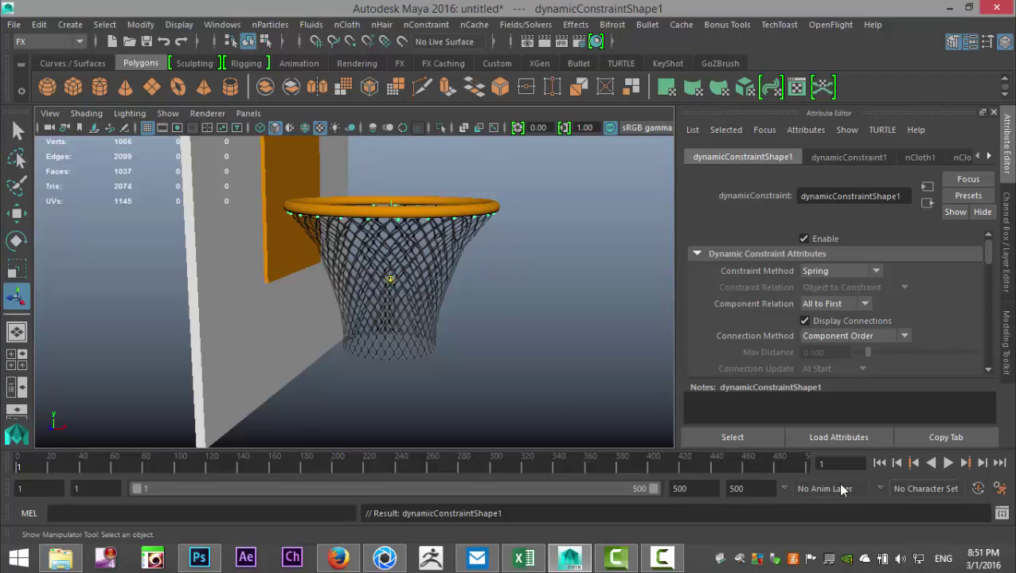
Play the simulation to check the constrained net, and rewind to frame 1.
{"action": "left_click", "coordinate": [947, 463]}
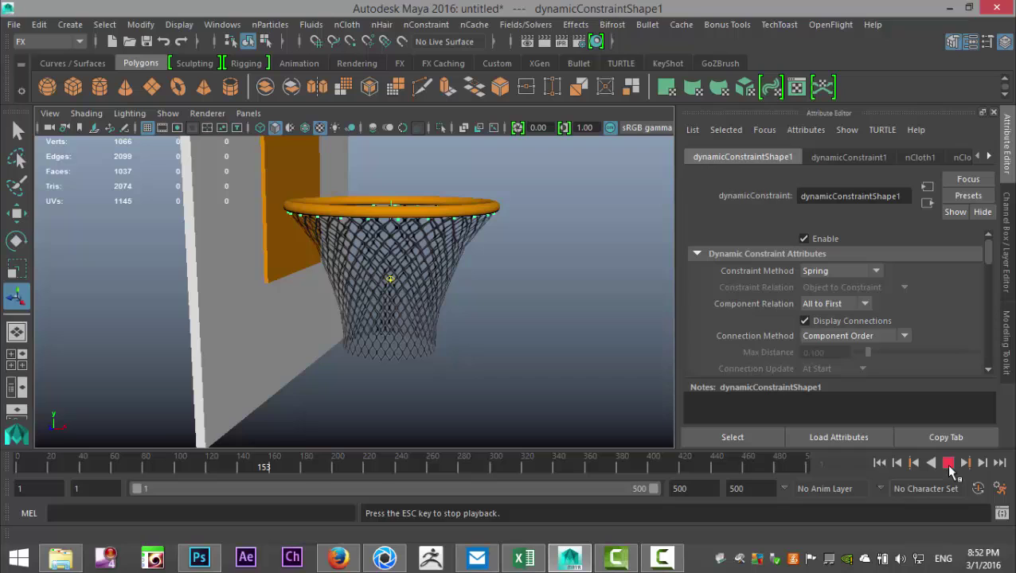
{"action": "left_click", "coordinate": [947, 463]}
{"action": "left_click", "coordinate": [881, 464]}
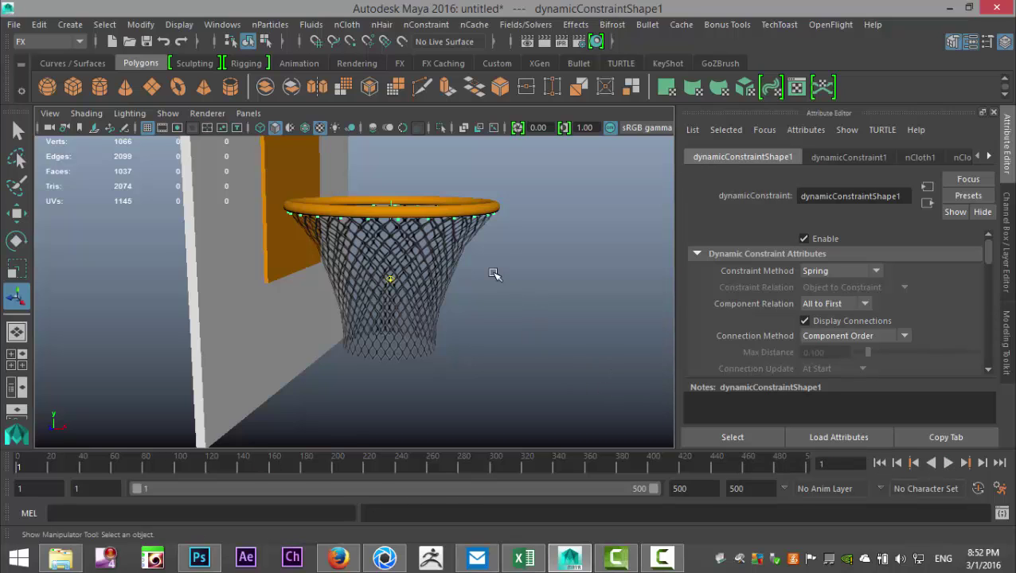
{"action": "scroll", "coordinate": [494, 279], "scroll_direction": "down", "scroll_amount": 5}
{"action": "left_click_drag", "start_coordinate": [485, 306], "coordinate": [456, 317], "text": "alt"}
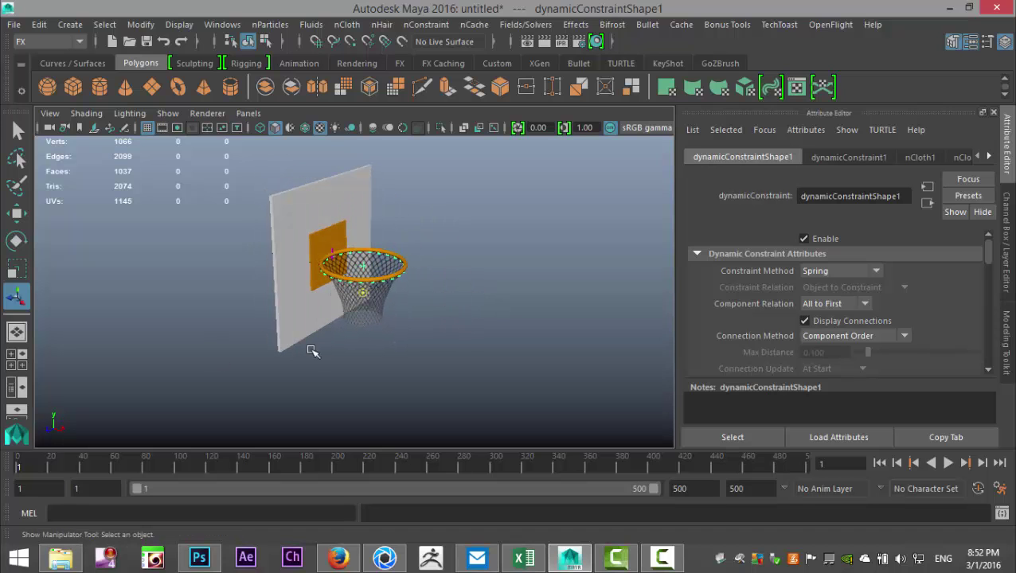
{"action": "scroll", "coordinate": [525, 379], "scroll_direction": "up", "scroll_amount": 4}
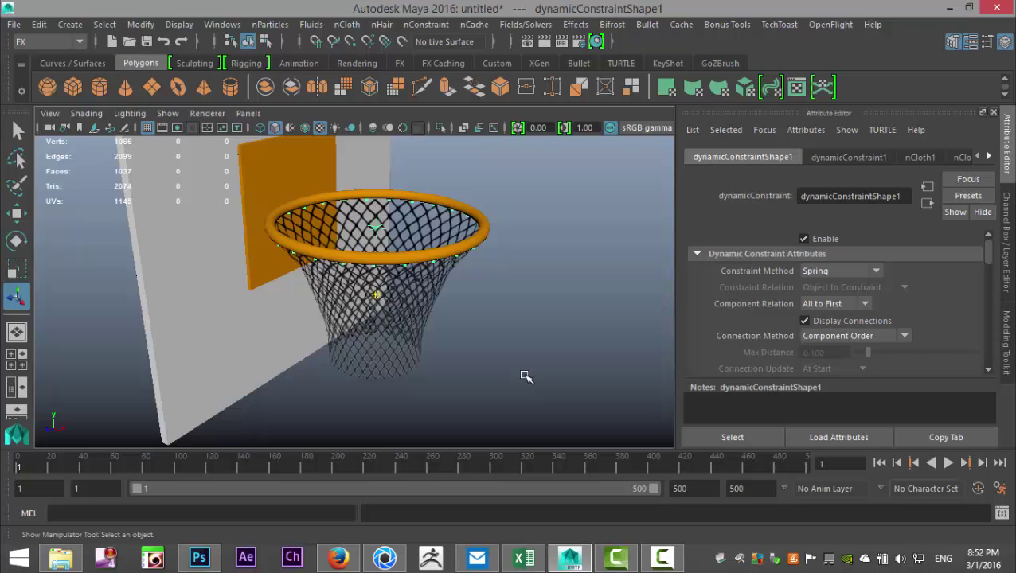
{"action": "scroll", "coordinate": [503, 373], "scroll_direction": "down", "scroll_amount": 2}
{"action": "scroll", "coordinate": [503, 370], "scroll_direction": "down", "scroll_amount": 4}
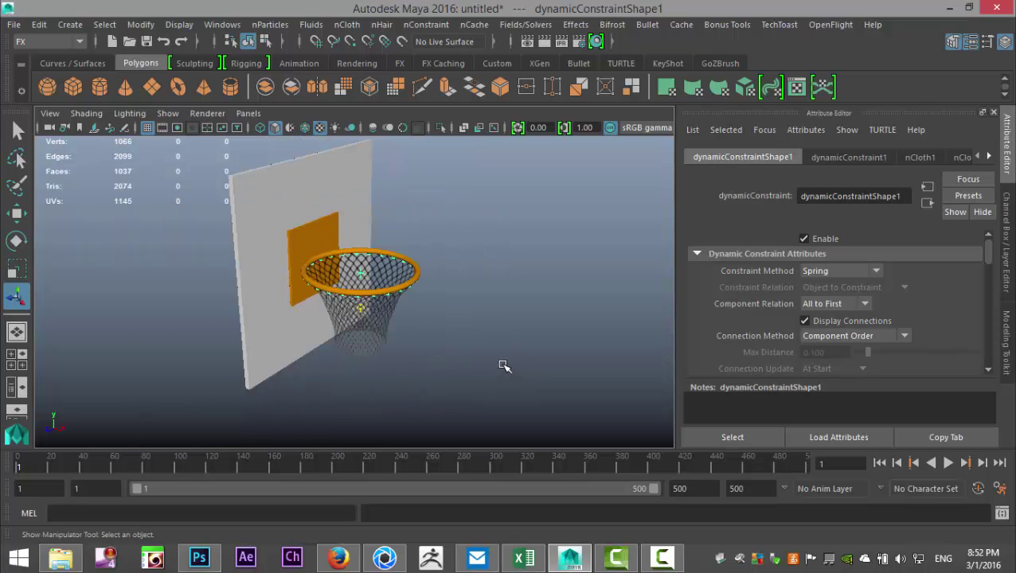
Create a polygon sphere for the ball, move it about 6.15 units along X over the hoop, and scale it uniformly to about 2.35.
{"action": "left_click_drag", "start_coordinate": [503, 369], "coordinate": [472, 345], "text": "alt"}
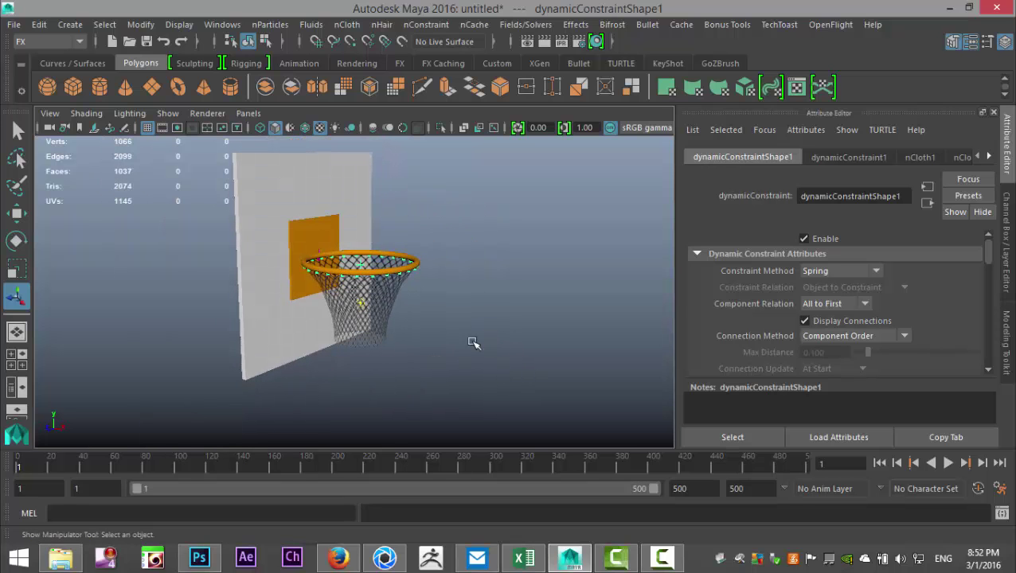
{"action": "left_click", "coordinate": [50, 87]}
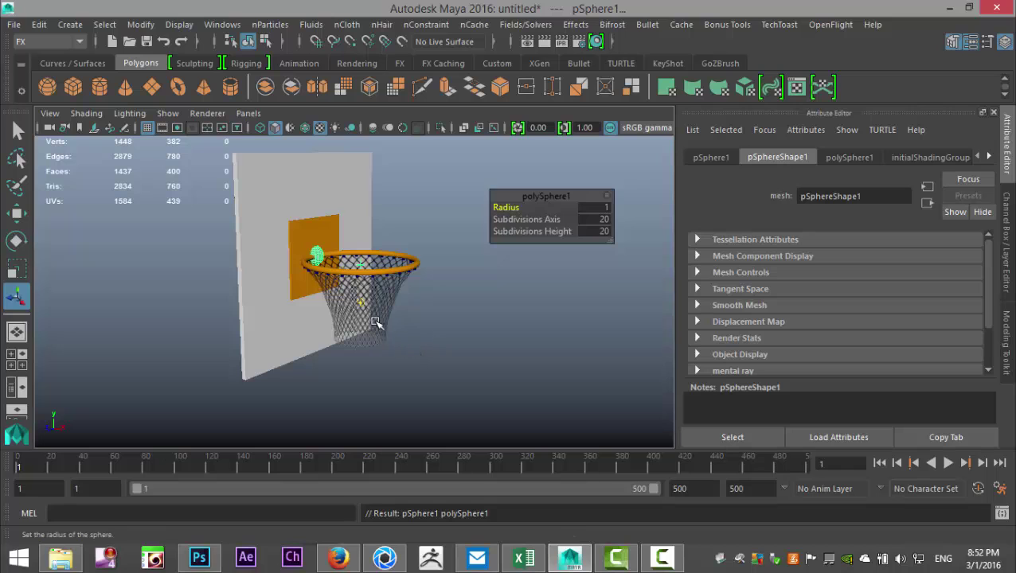
{"action": "key", "text": "w"}
{"action": "left_click_drag", "start_coordinate": [379, 287], "coordinate": [431, 287]}
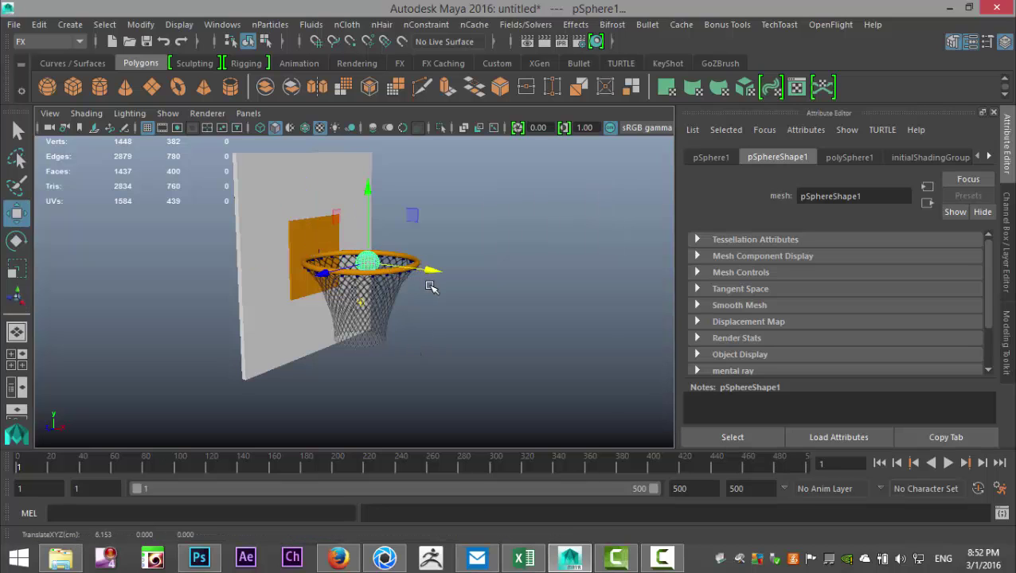
{"action": "key", "text": "r"}
{"action": "left_click_drag", "start_coordinate": [368, 263], "coordinate": [402, 265]}
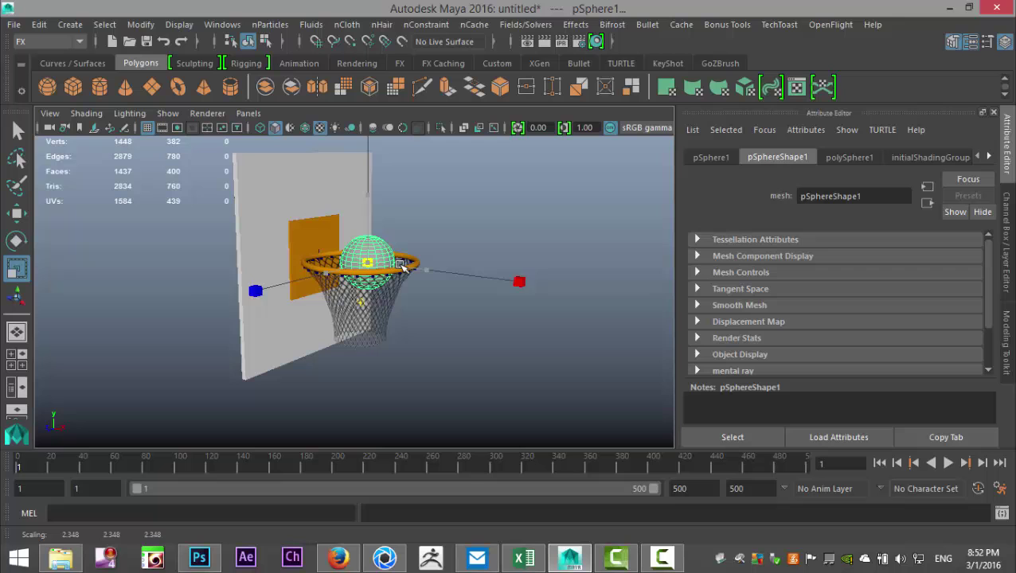
Compare the sphere with the net's lower opening in the side view, centre it on the net, and raise it above the ring.
{"action": "left_click", "coordinate": [17, 358]}
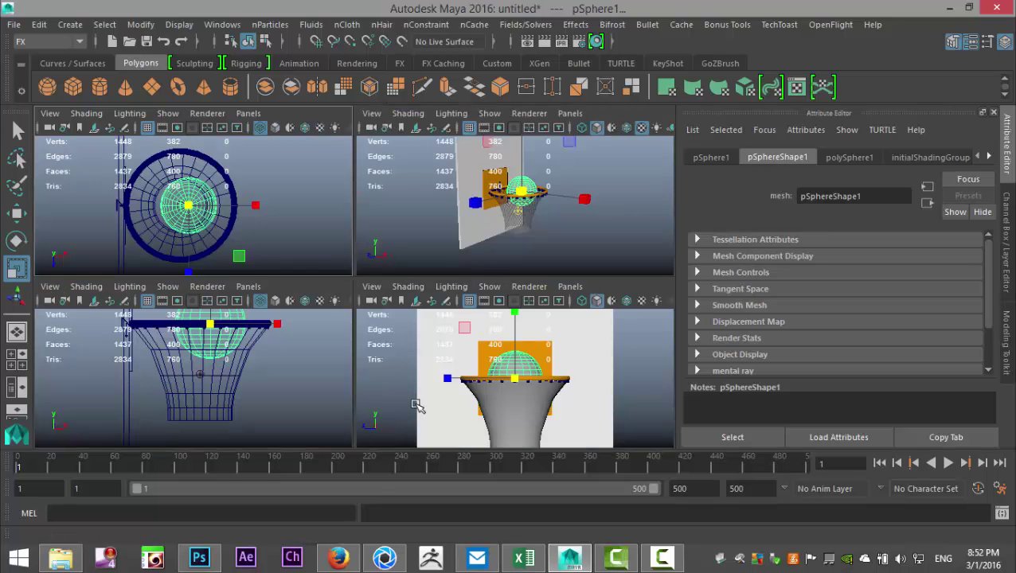
{"action": "key", "text": "space"}
{"action": "key", "text": "w"}
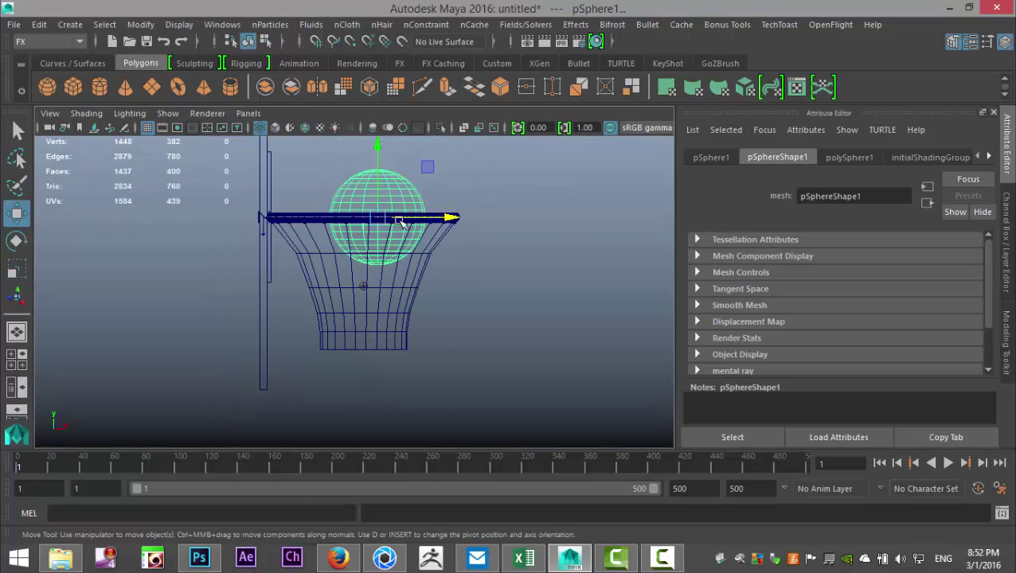
{"action": "left_click_drag", "start_coordinate": [376, 151], "coordinate": [390, 271]}
{"action": "left_click_drag", "start_coordinate": [446, 343], "coordinate": [439, 342]}
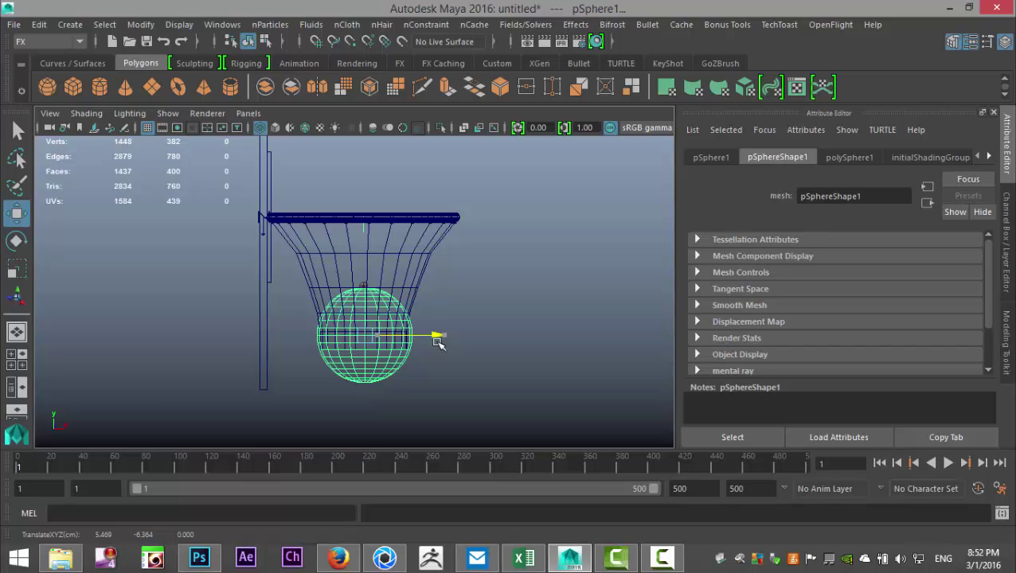
{"action": "left_click_drag", "start_coordinate": [438, 341], "coordinate": [435, 340]}
{"action": "left_click_drag", "start_coordinate": [363, 268], "coordinate": [363, 137]}
Assign a new Lambert material to the ball and set its color to a reddish orange.
{"action": "left_click", "coordinate": [23, 360]}
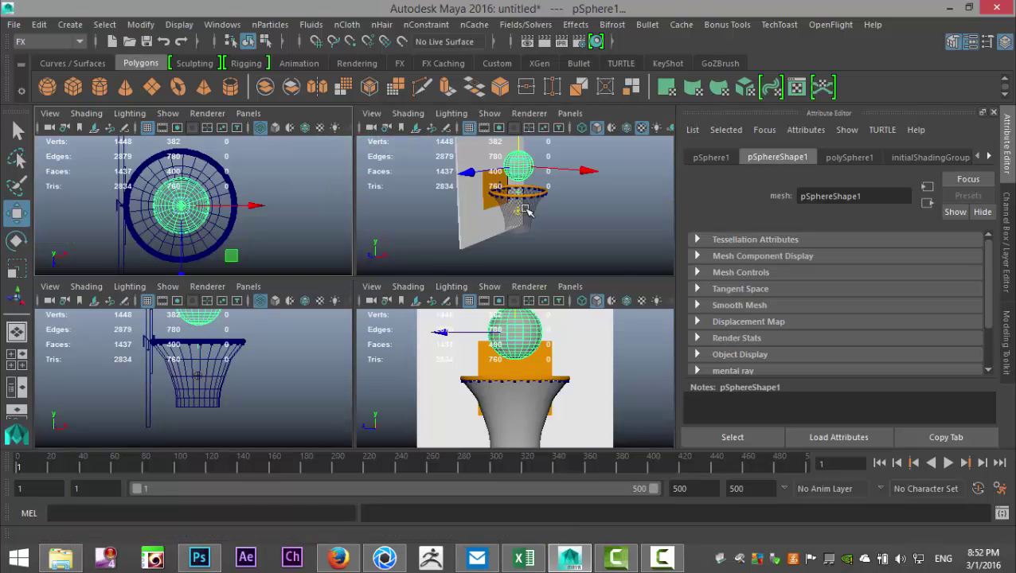
{"action": "key", "text": "space"}
{"action": "left_click_drag", "start_coordinate": [534, 255], "coordinate": [537, 390], "text": "alt"}
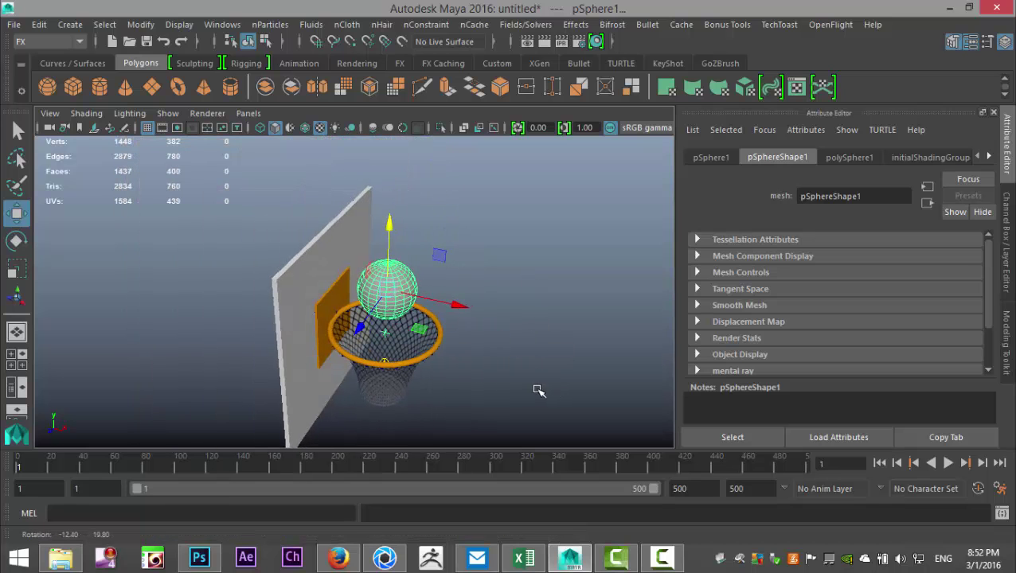
{"action": "right_click_drag", "start_coordinate": [395, 283], "coordinate": [404, 452]}
{"action": "left_click", "coordinate": [438, 278]}
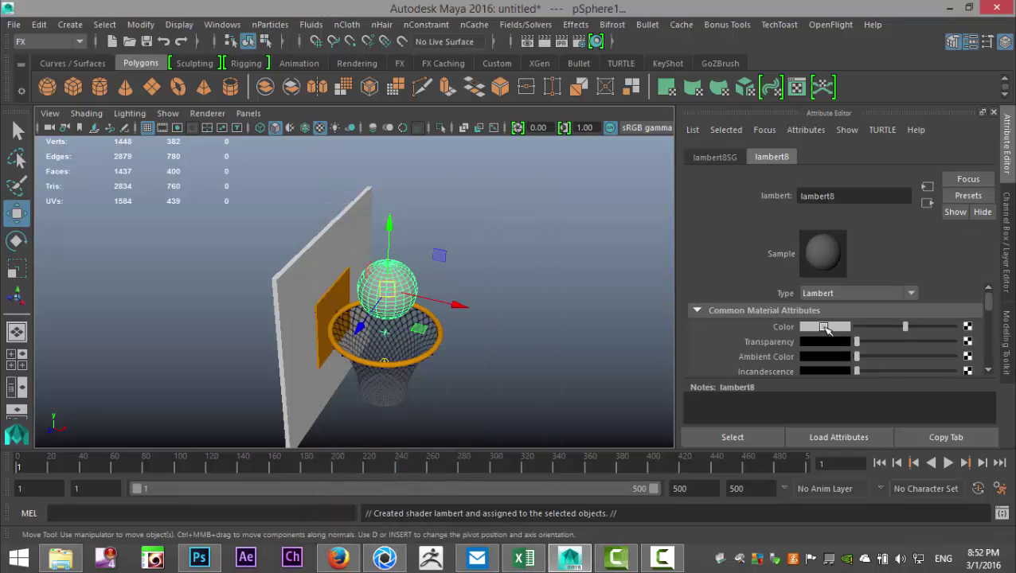
{"action": "left_click", "coordinate": [825, 328]}
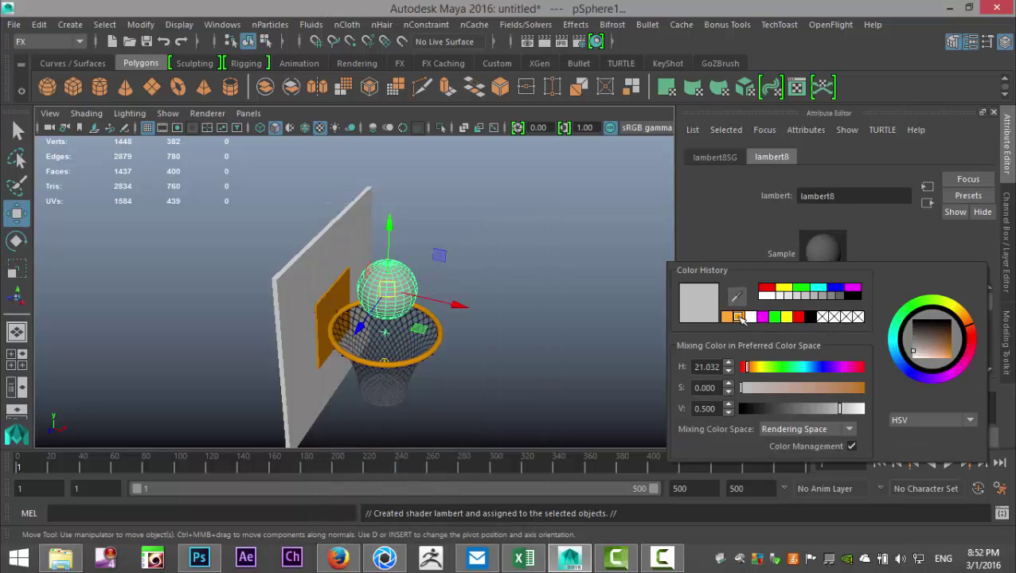
{"action": "left_click", "coordinate": [739, 317]}
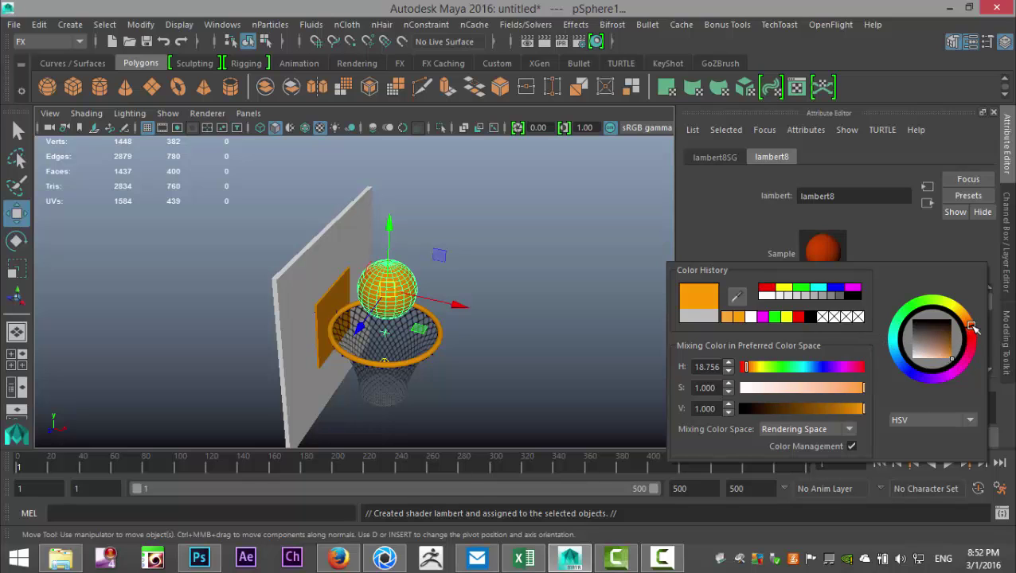
{"action": "left_click_drag", "start_coordinate": [971, 327], "coordinate": [976, 338]}
{"action": "left_click", "coordinate": [586, 282]}
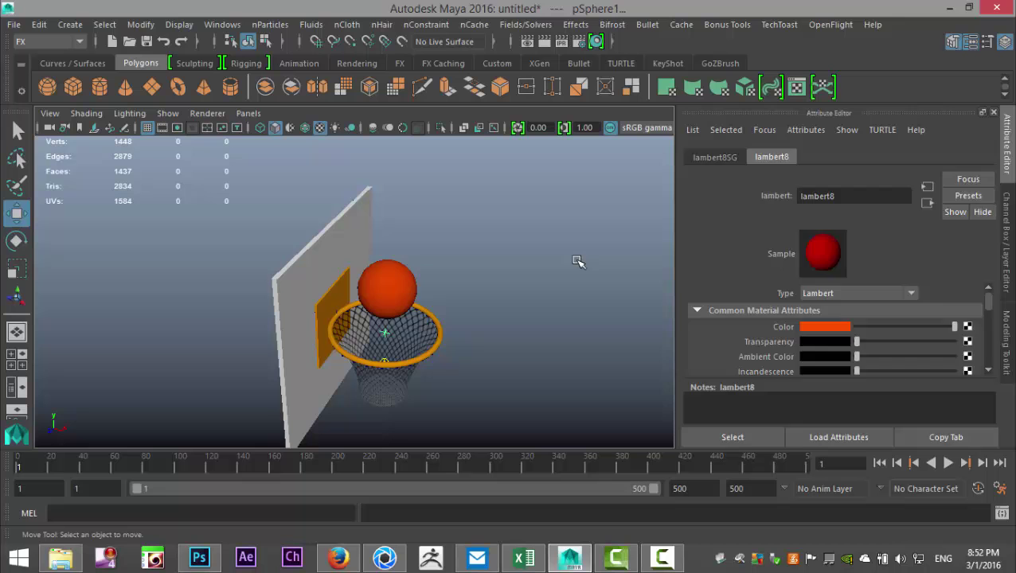
Make the combined backboard and hoop mesh an nCloth passive collider.
{"action": "scroll", "coordinate": [573, 333], "scroll_direction": "up", "scroll_amount": 3}
{"action": "left_click_drag", "start_coordinate": [573, 340], "coordinate": [421, 265], "text": "alt"}
{"action": "scroll", "coordinate": [420, 265], "scroll_direction": "up", "scroll_amount": 2}
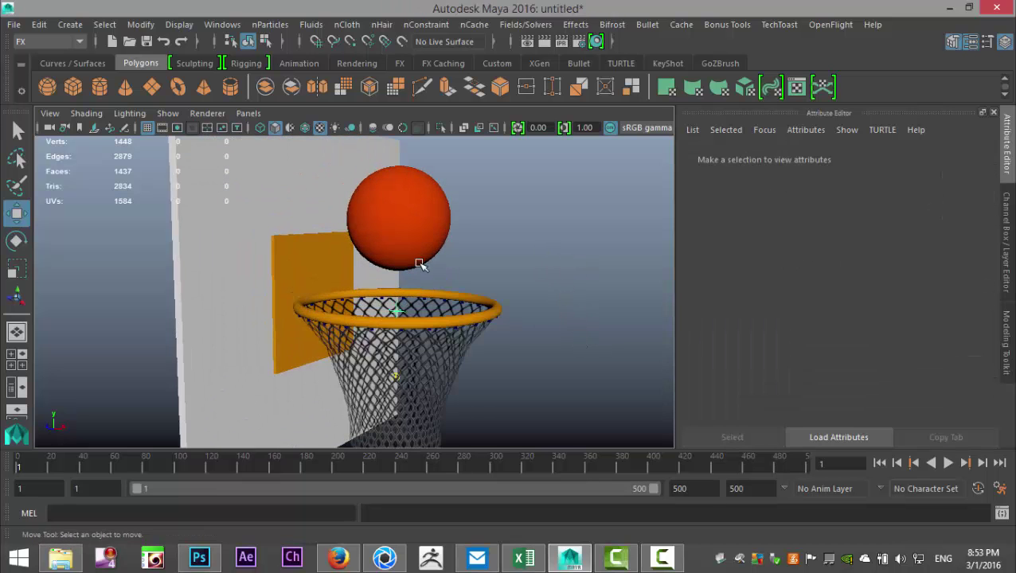
{"action": "left_click", "coordinate": [307, 259]}
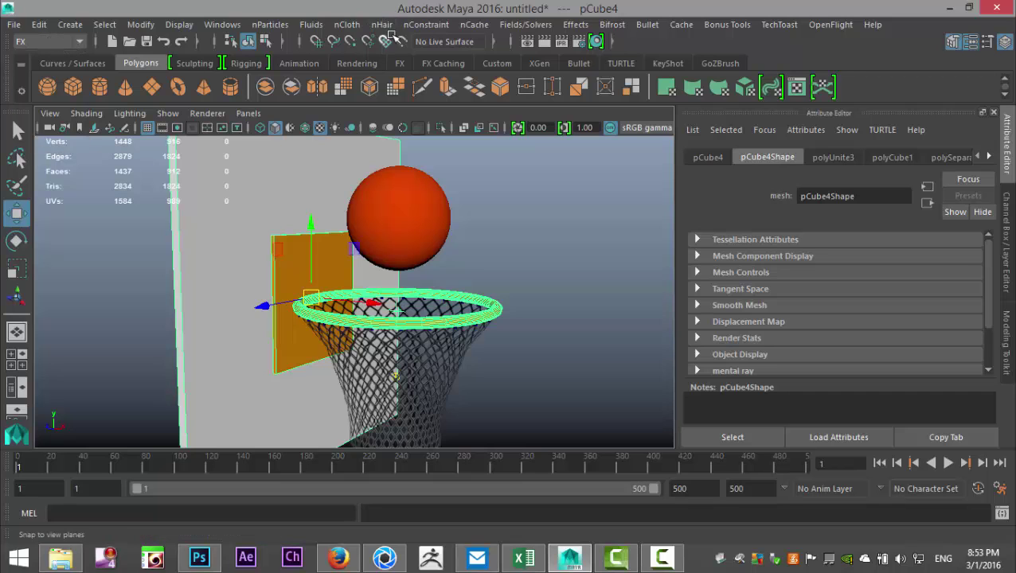
{"action": "left_click", "coordinate": [347, 23]}
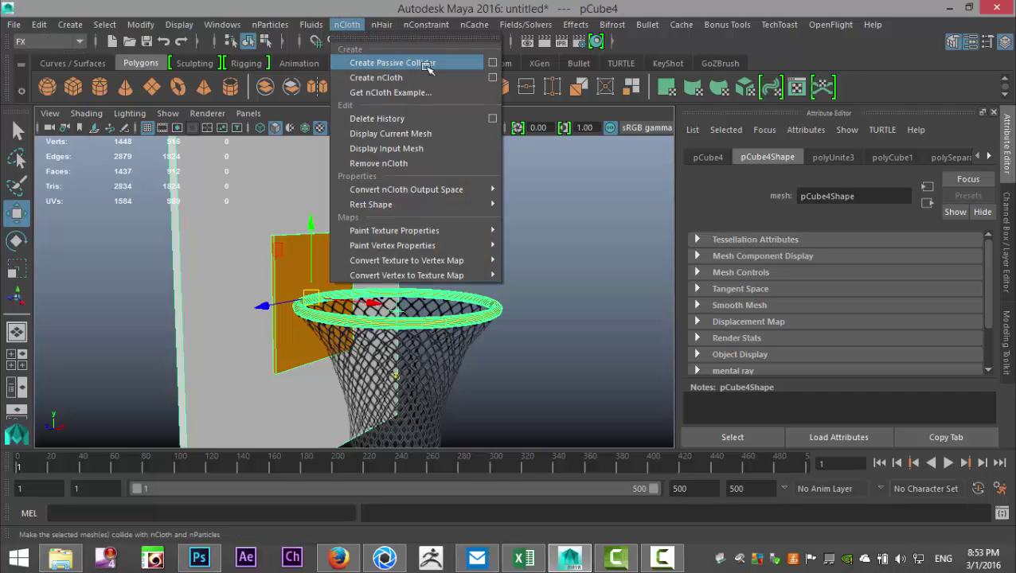
{"action": "left_click", "coordinate": [393, 63]}
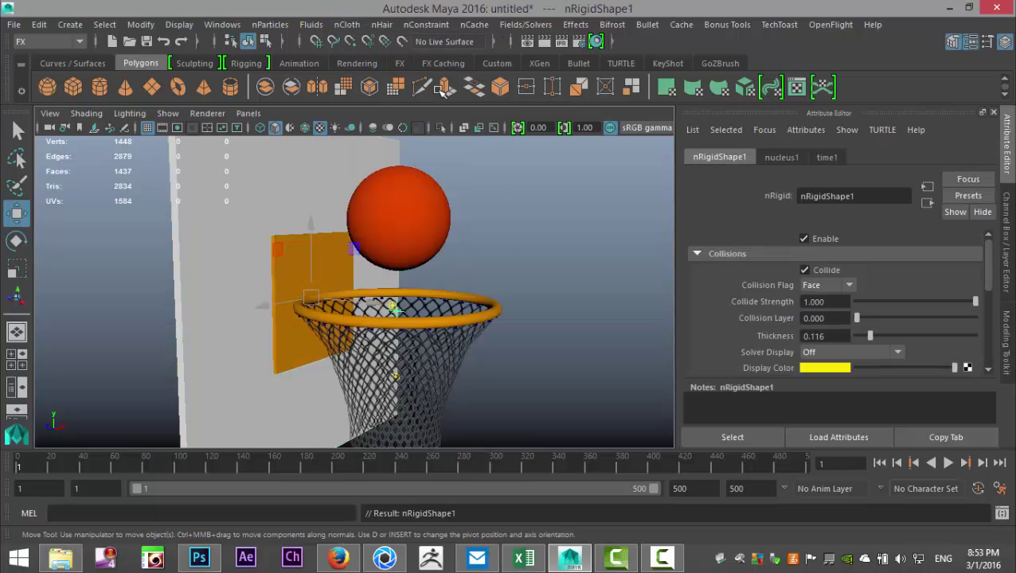
Add a Gravity field to the ball above the hoop.
{"action": "left_click", "coordinate": [426, 236]}
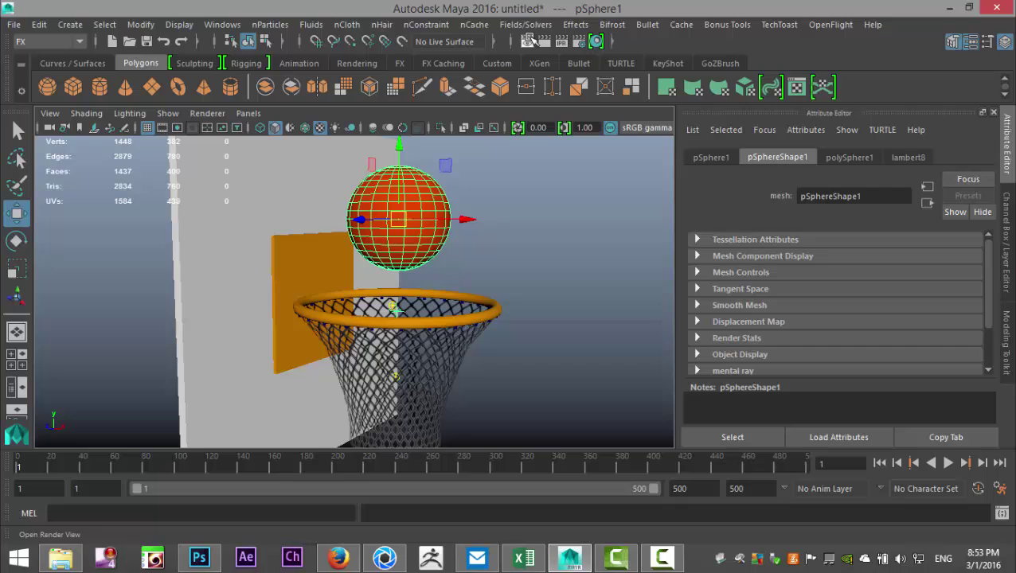
{"action": "left_click", "coordinate": [538, 24]}
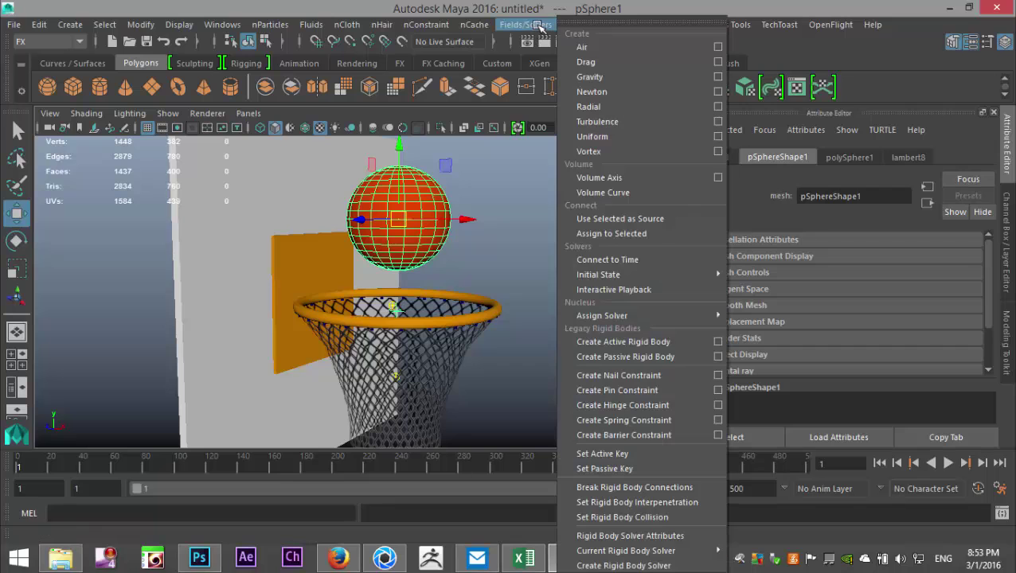
{"action": "left_click", "coordinate": [610, 77]}
Play the simulation twice to check how the falling ball passes through the net, rewinding to frame 1 each time.
{"action": "scroll", "coordinate": [483, 272], "scroll_direction": "down", "scroll_amount": 3}
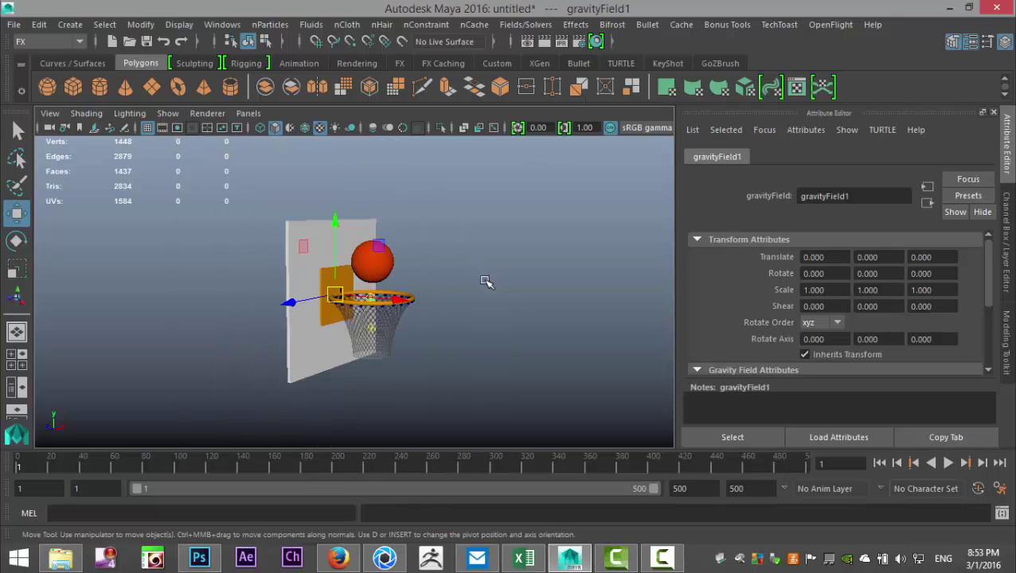
{"action": "scroll", "coordinate": [485, 281], "scroll_direction": "up", "scroll_amount": 3}
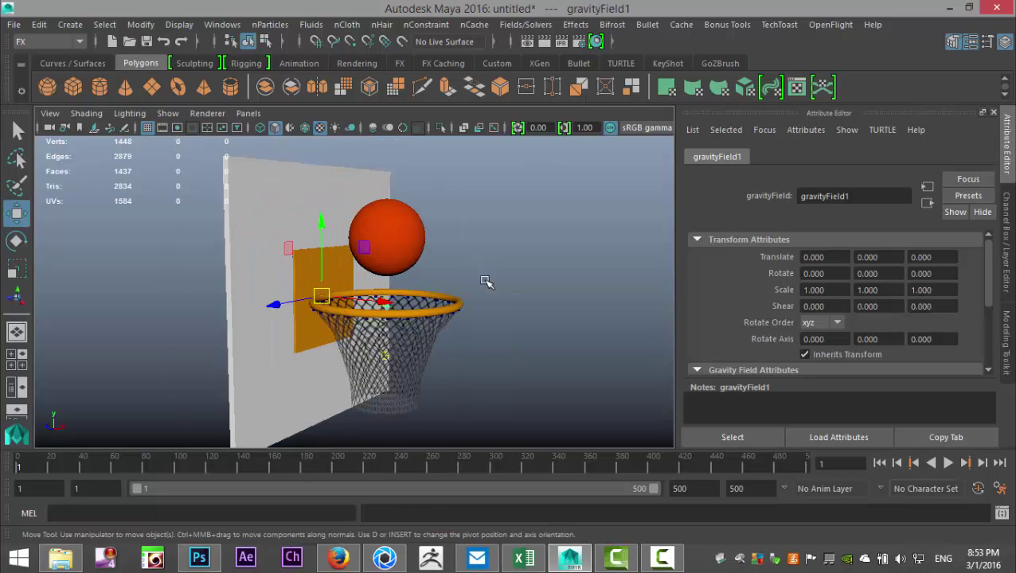
{"action": "mouse_move", "coordinate": [485, 281]}
{"action": "left_mouse_down", "text": "alt"}
{"action": "mouse_move", "coordinate": [476, 256]}
{"action": "mouse_move", "coordinate": [479, 279]}
{"action": "left_mouse_up", "text": "alt"}
{"action": "middle_click_drag", "start_coordinate": [478, 280], "coordinate": [470, 268], "text": "alt"}
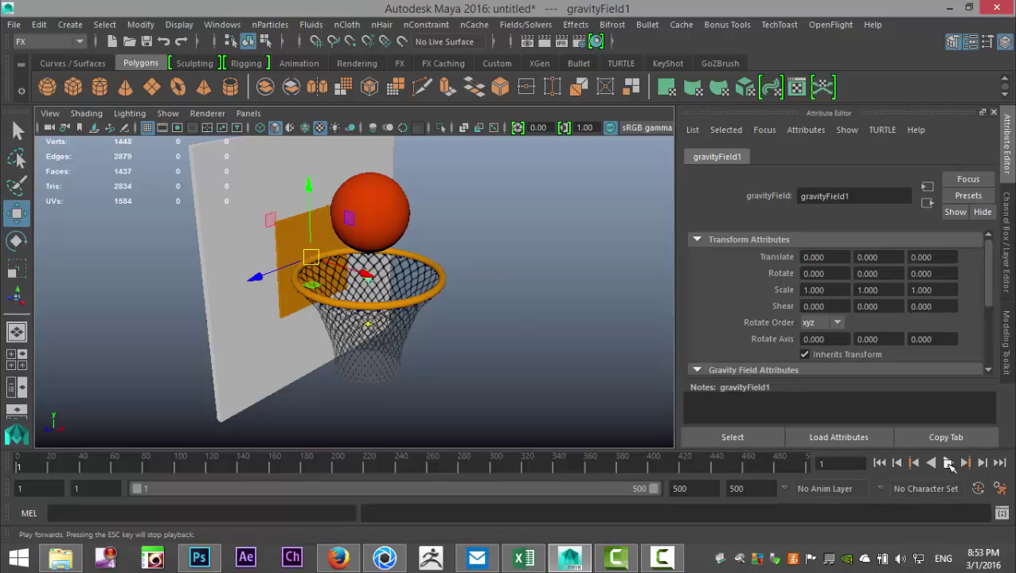
{"action": "left_click", "coordinate": [948, 463]}
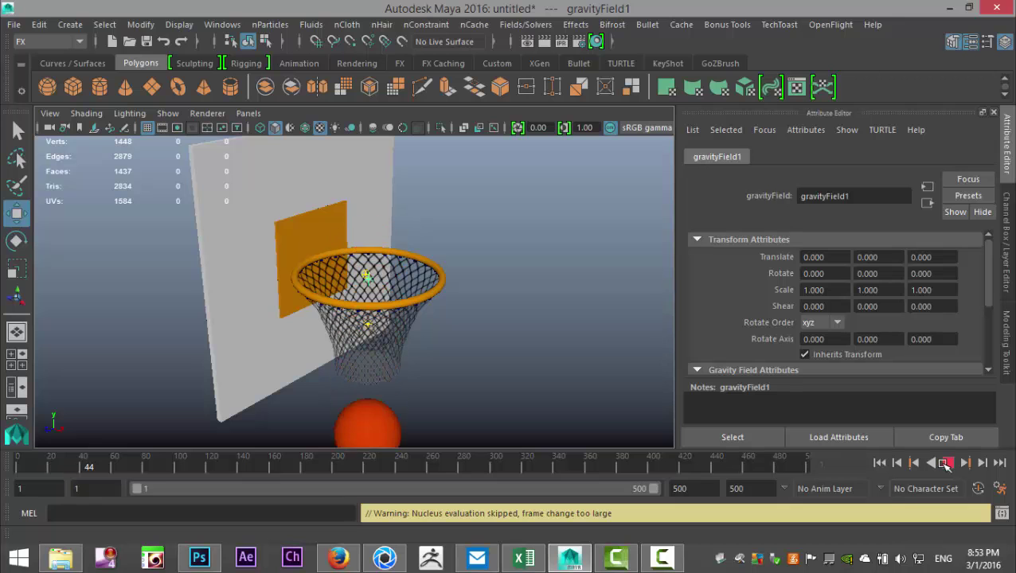
{"action": "left_click", "coordinate": [946, 463]}
{"action": "scroll", "coordinate": [493, 362], "scroll_direction": "up", "scroll_amount": 2}
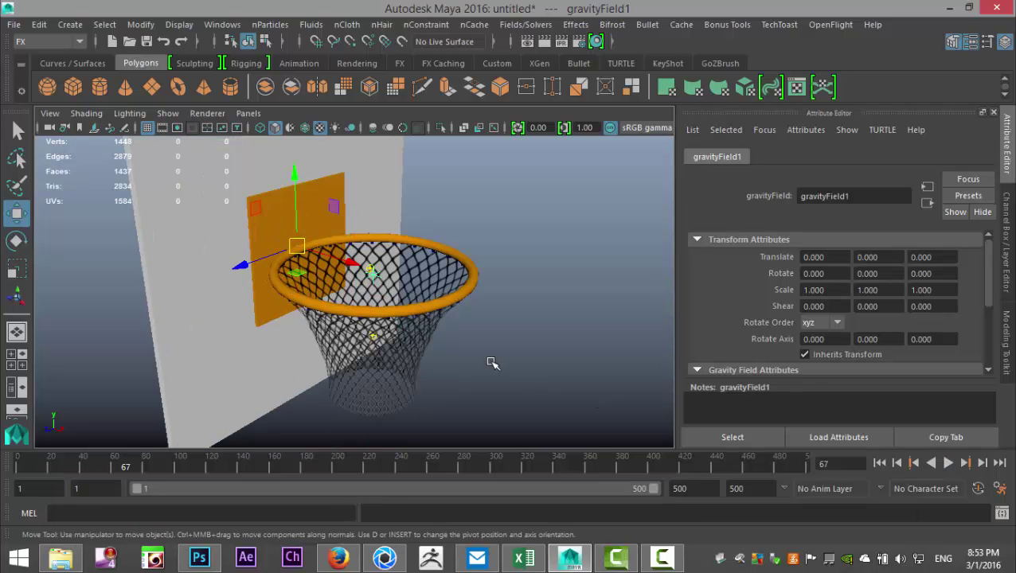
{"action": "left_click_drag", "start_coordinate": [504, 378], "coordinate": [509, 351], "text": "alt"}
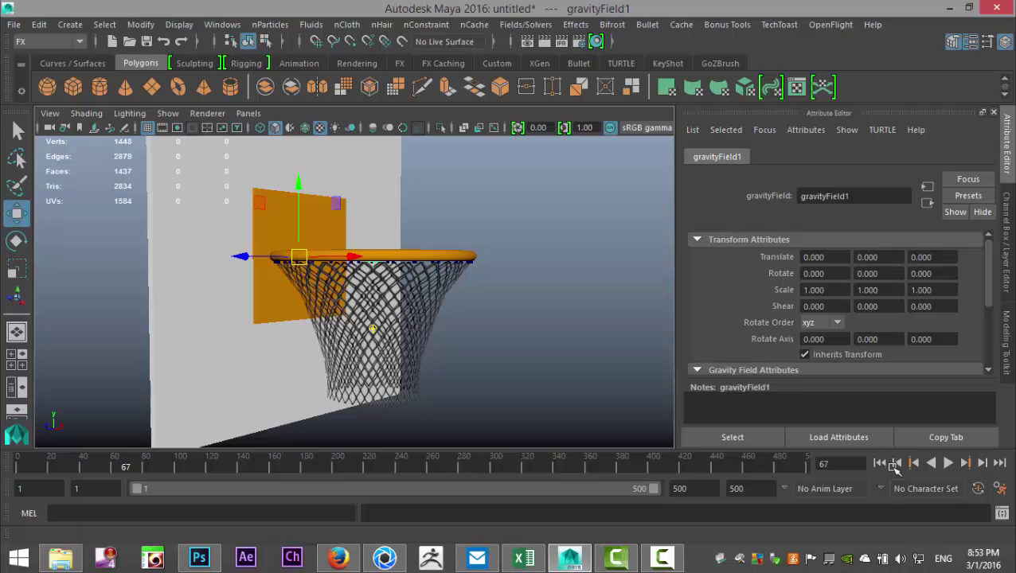
{"action": "left_click", "coordinate": [879, 464]}
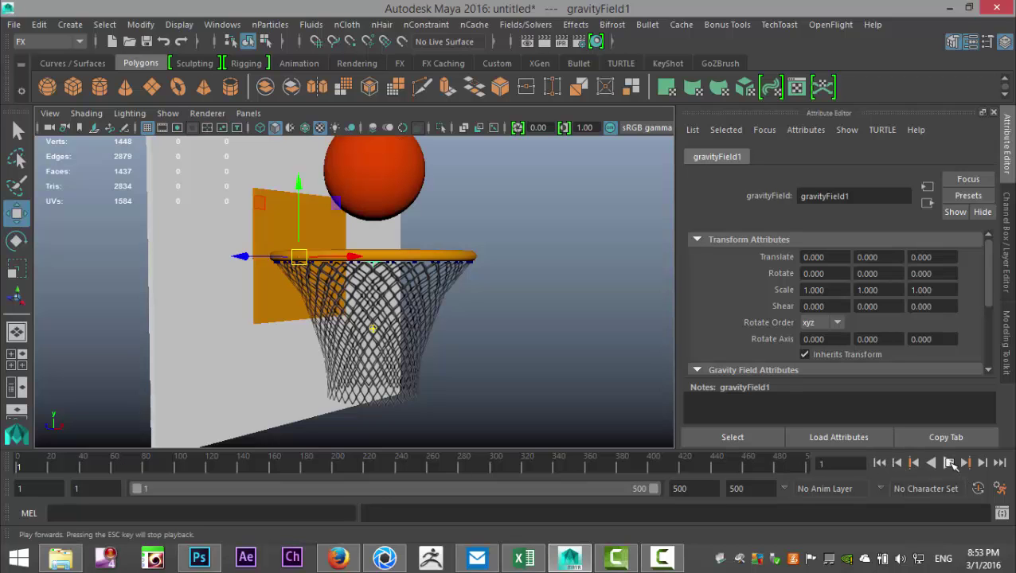
{"action": "left_click", "coordinate": [950, 463]}
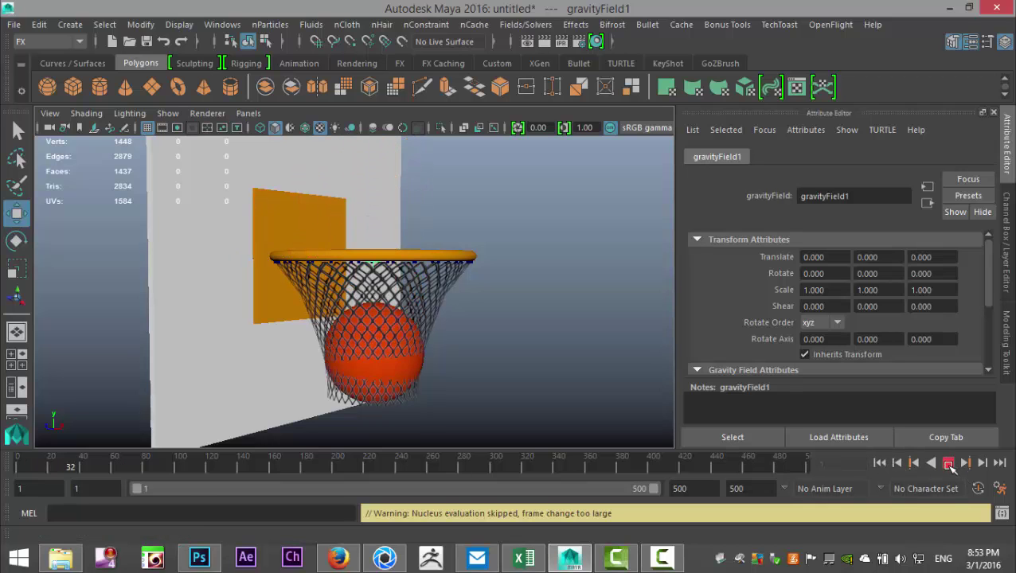
{"action": "left_click", "coordinate": [949, 465]}
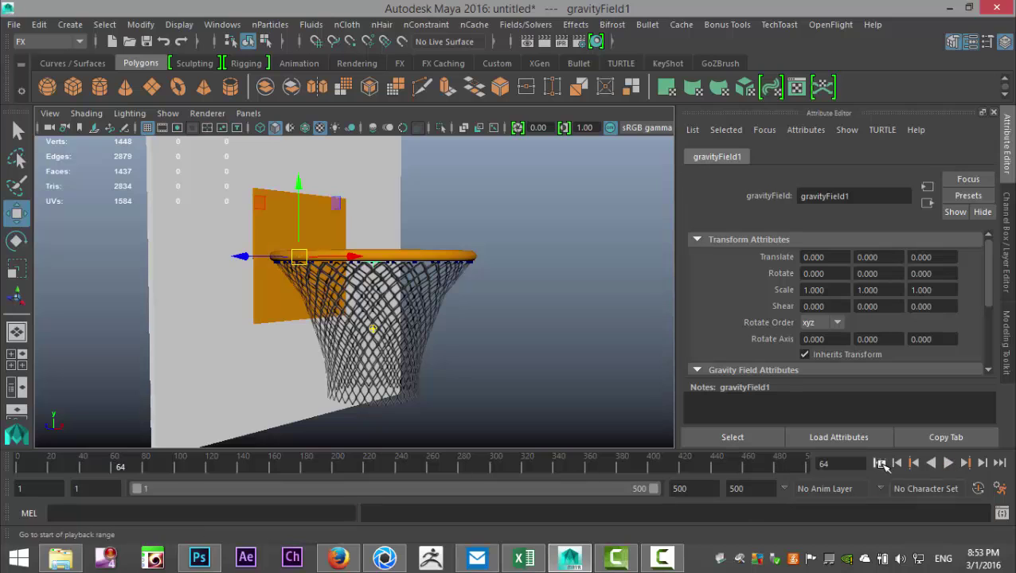
{"action": "left_click", "coordinate": [880, 465]}
Enlarge the ball uniformly by about a third so it is wider than the net's lower opening.
{"action": "left_click", "coordinate": [411, 167]}
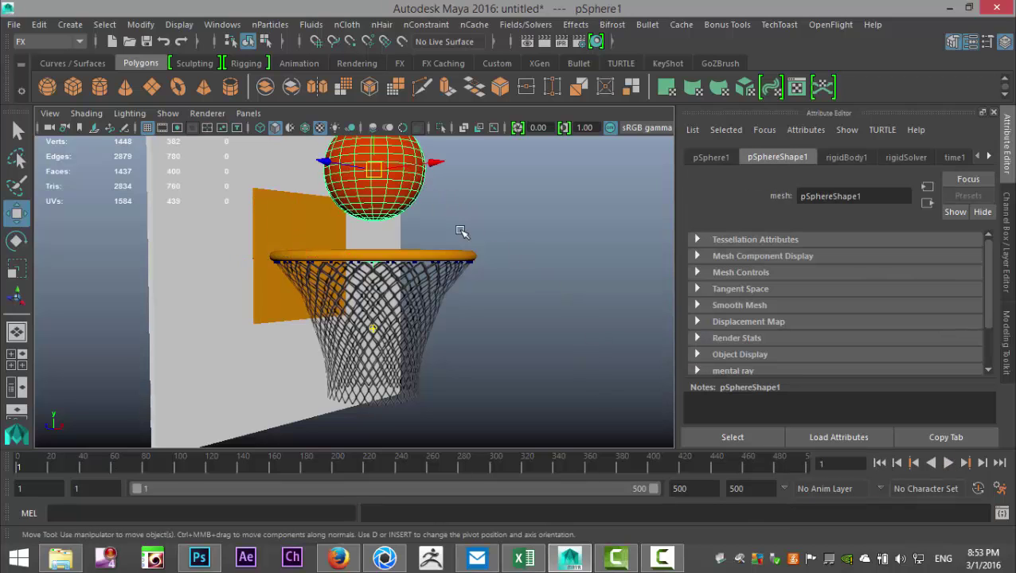
{"action": "key", "text": "r"}
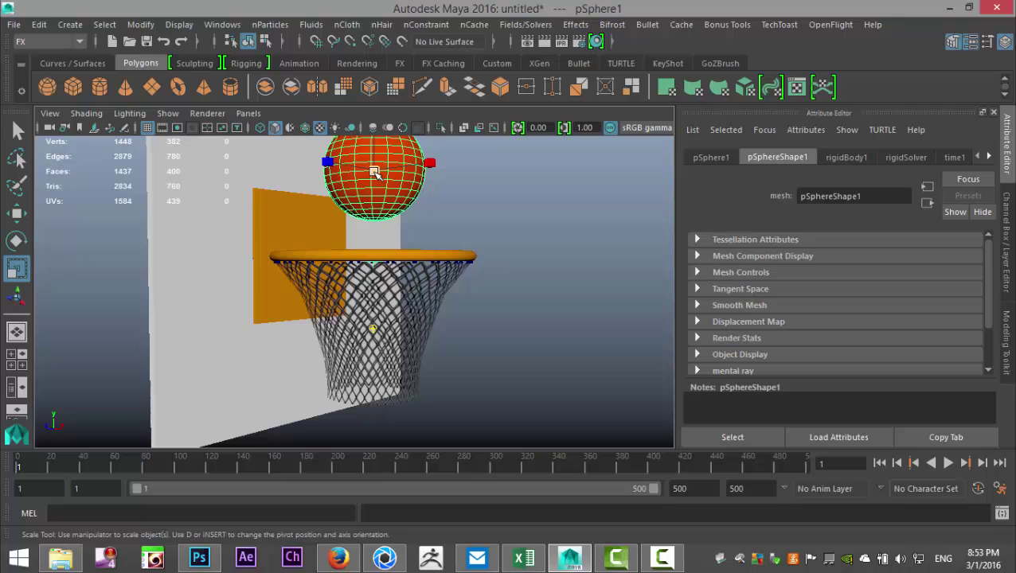
{"action": "left_click_drag", "start_coordinate": [374, 172], "coordinate": [452, 192]}
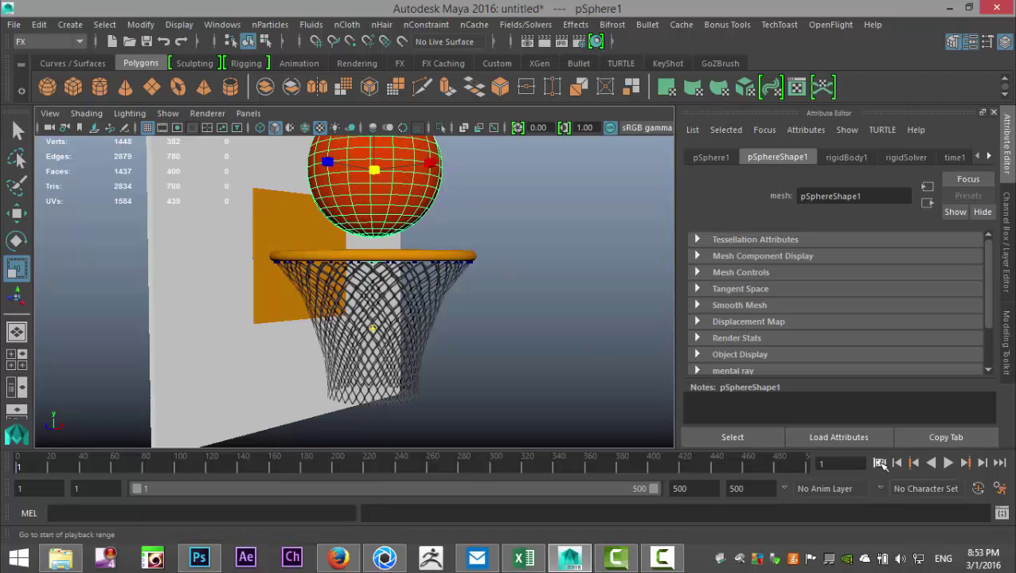
Play the simulation with the enlarged ball to check its contact with the net, and rewind to frame 1.
{"action": "left_click", "coordinate": [946, 464]}
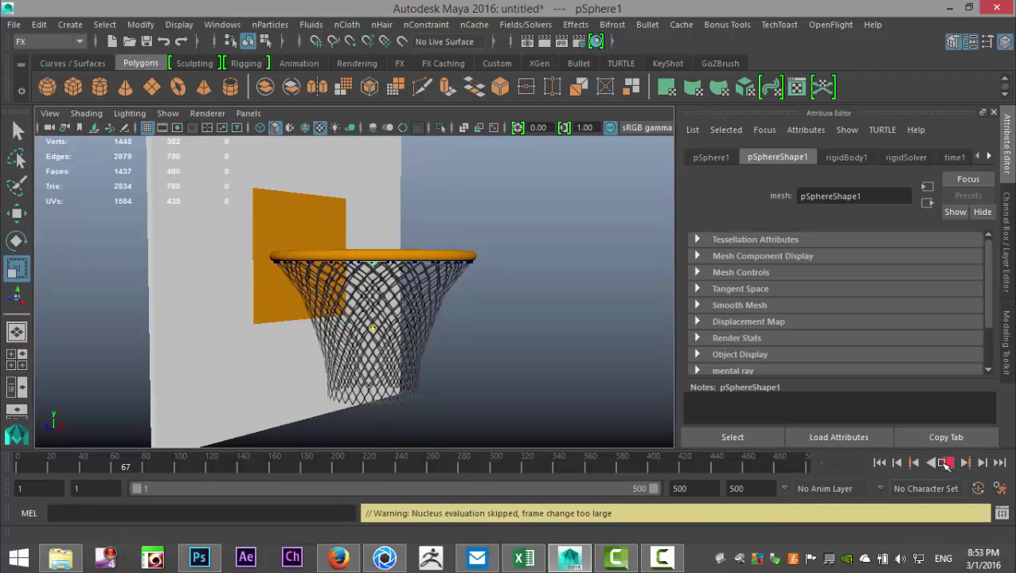
{"action": "left_click", "coordinate": [947, 464]}
{"action": "left_click", "coordinate": [879, 463]}
Try to make the net mesh a passive collider.
{"action": "left_click_drag", "start_coordinate": [511, 361], "coordinate": [468, 327], "text": "alt"}
{"action": "left_click", "coordinate": [425, 348]}
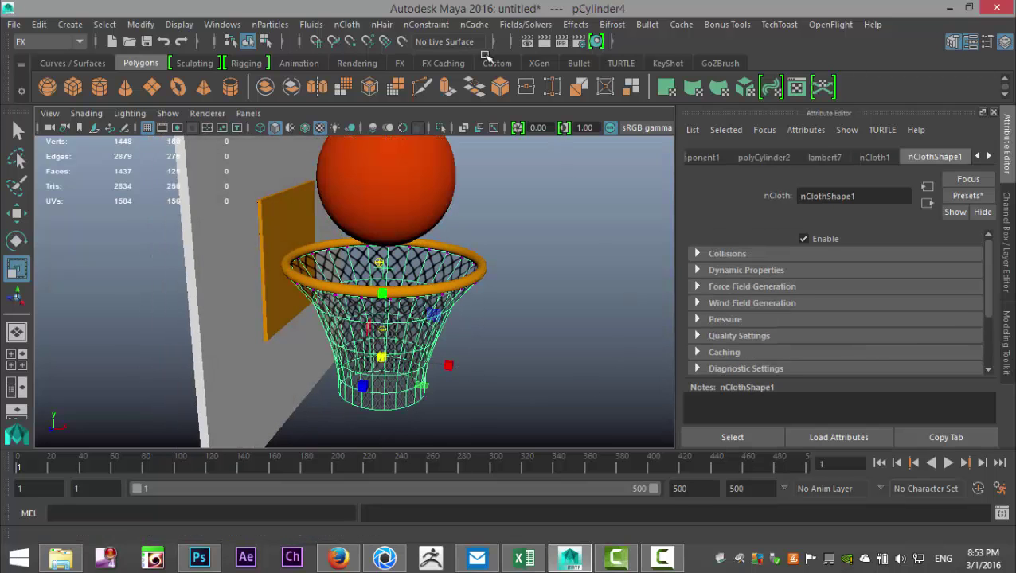
{"action": "left_click", "coordinate": [347, 24]}
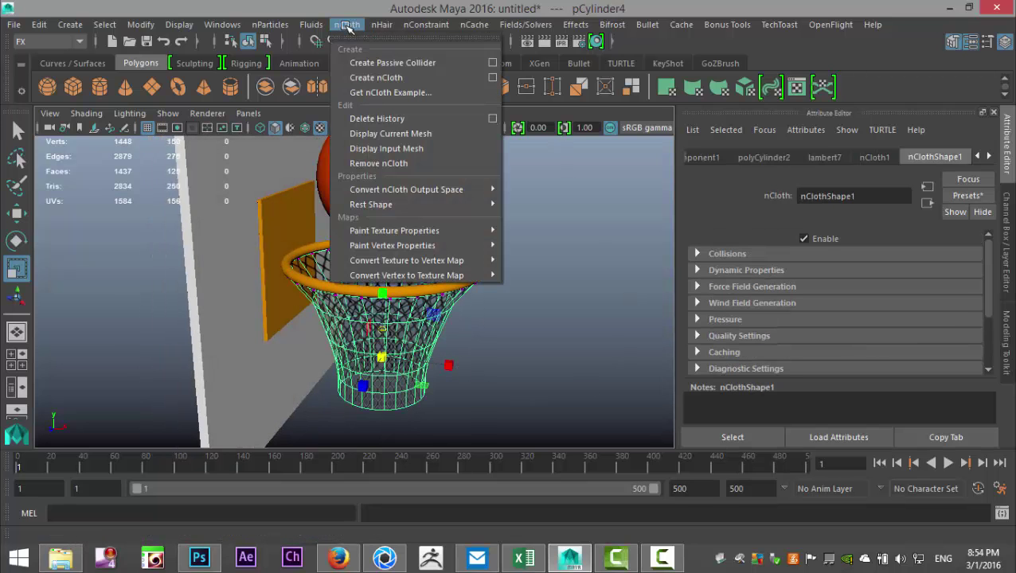
{"action": "left_click", "coordinate": [426, 64]}
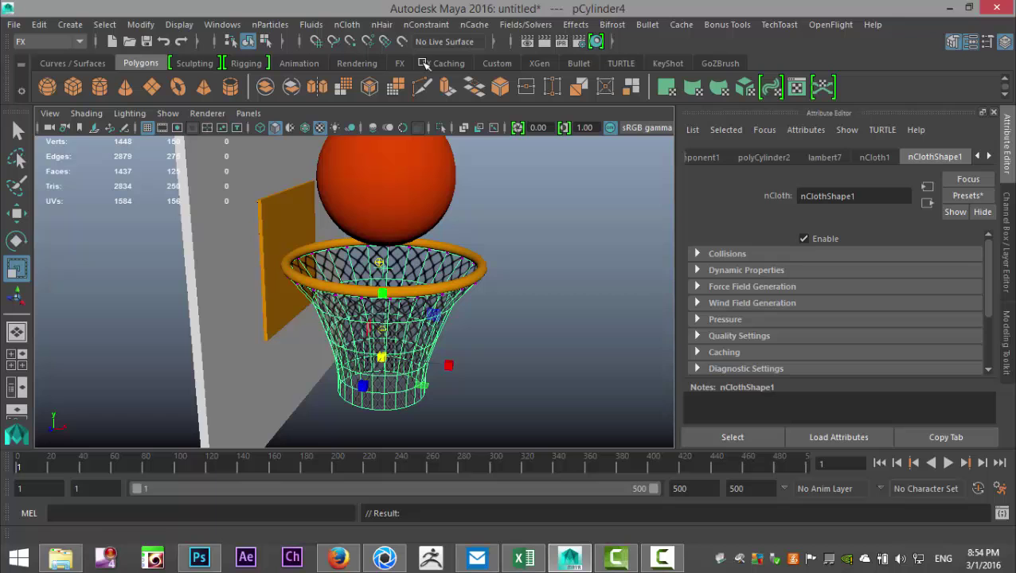
Select the ball, play the simulation from the side and from below to check its contact with the net, and rewind each time.
{"action": "left_click", "coordinate": [422, 193]}
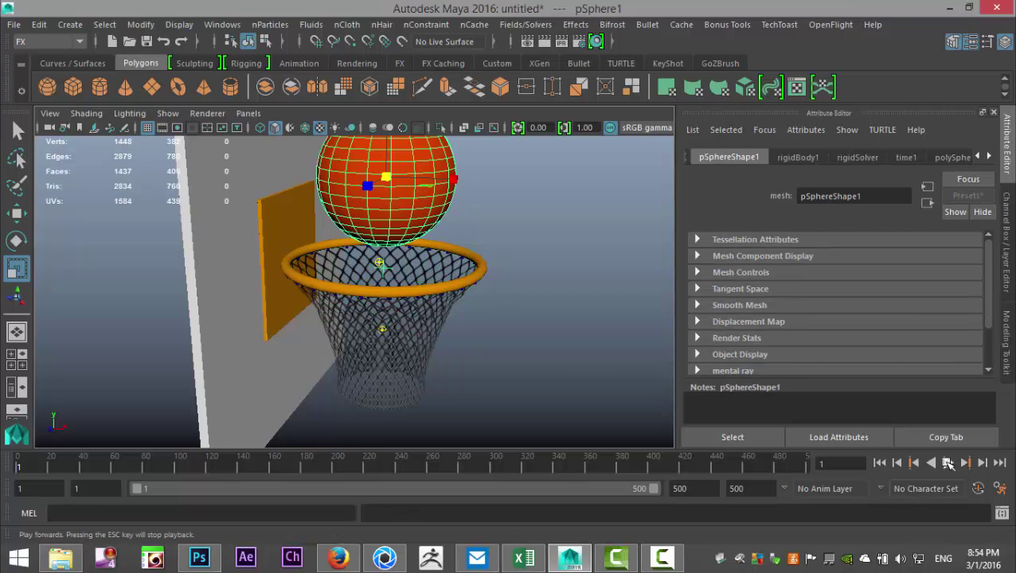
{"action": "left_click", "coordinate": [947, 463]}
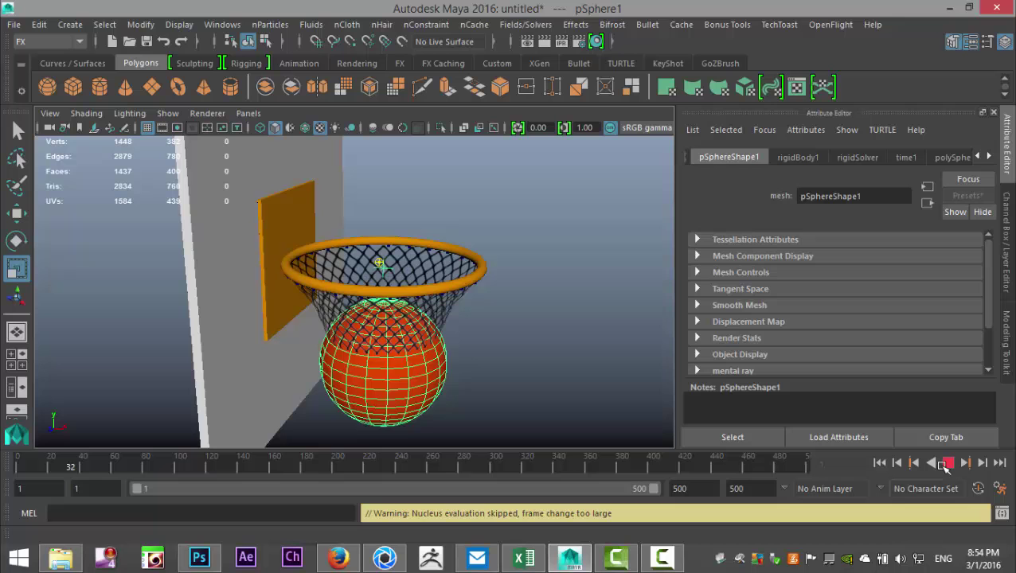
{"action": "left_click", "coordinate": [948, 463]}
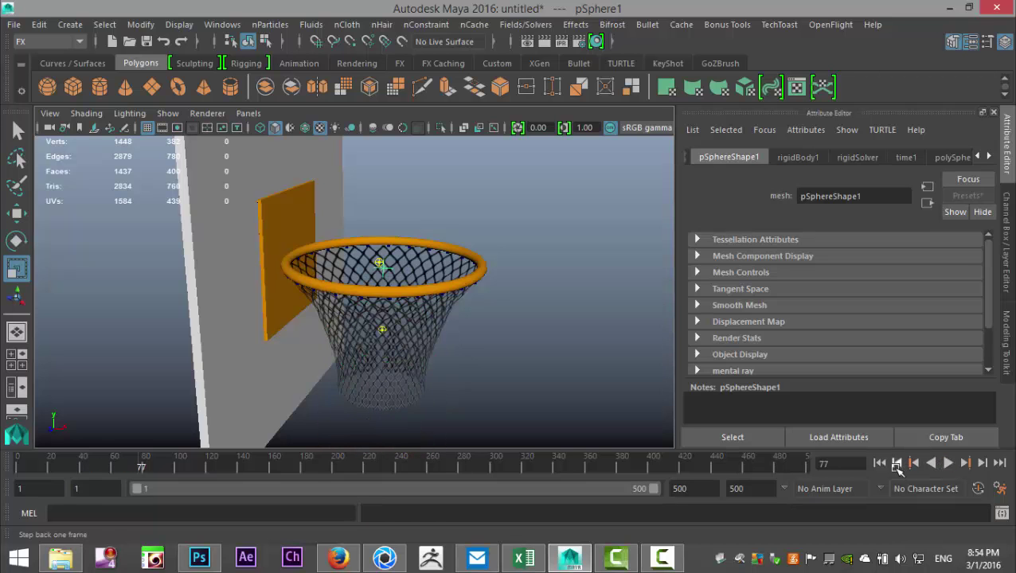
{"action": "left_click", "coordinate": [880, 462]}
{"action": "left_click_drag", "start_coordinate": [578, 385], "coordinate": [508, 333], "text": "alt"}
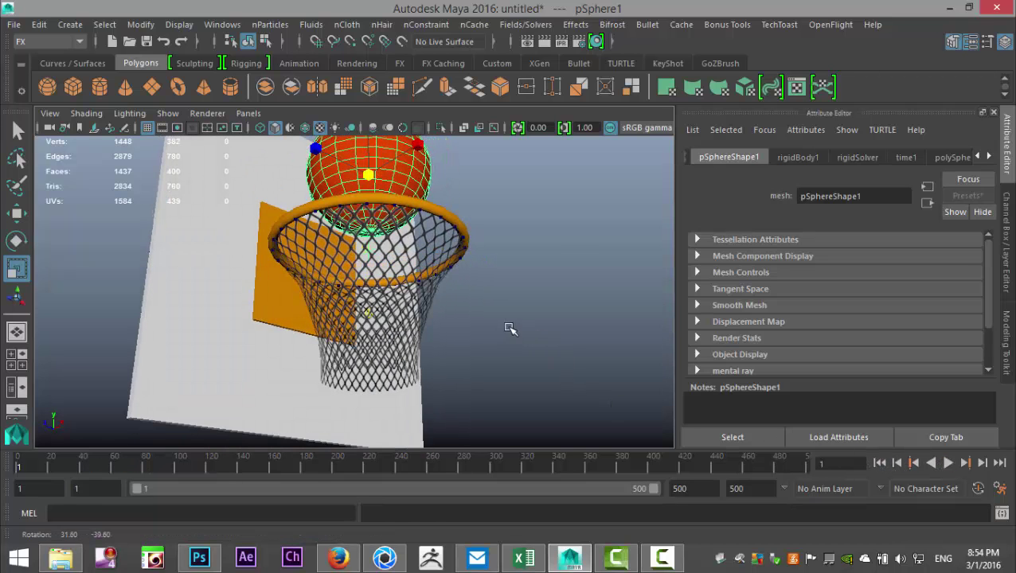
{"action": "left_click", "coordinate": [948, 463]}
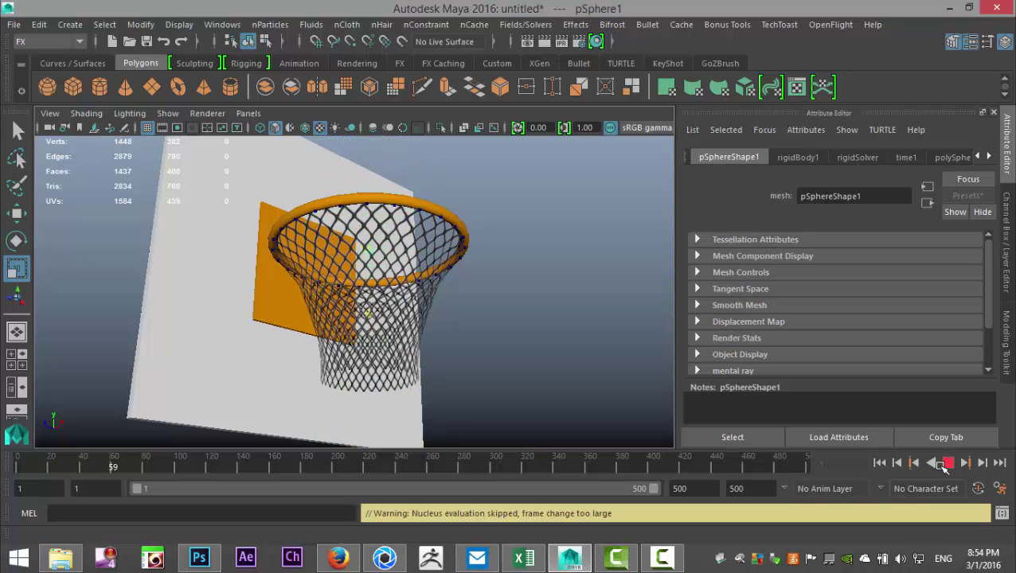
{"action": "left_click", "coordinate": [947, 463]}
{"action": "left_click", "coordinate": [880, 463]}
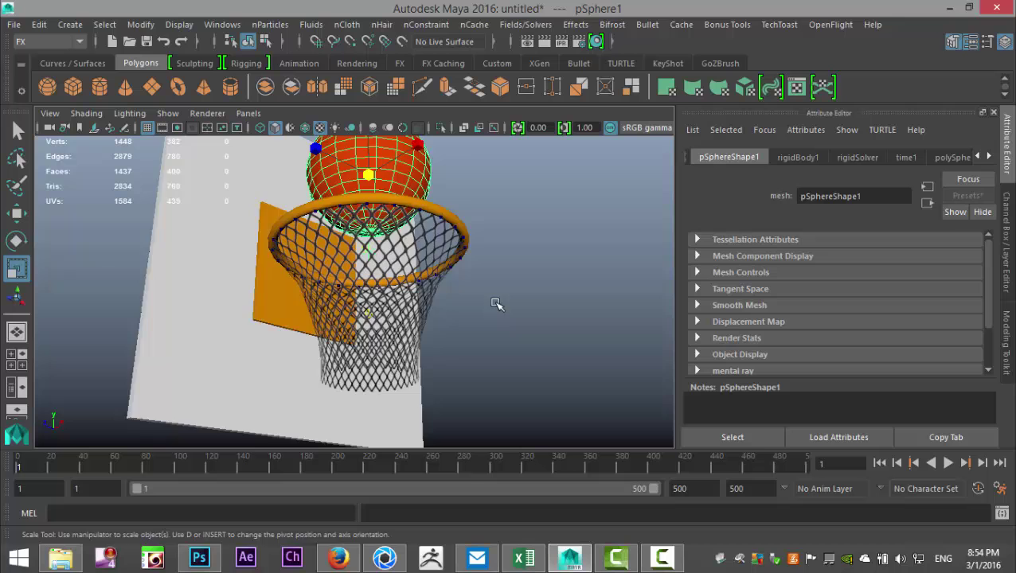
Make the selected ball a passive collider so the nCloth net collides with it.
{"action": "left_click_drag", "start_coordinate": [558, 358], "coordinate": [545, 330], "text": "alt"}
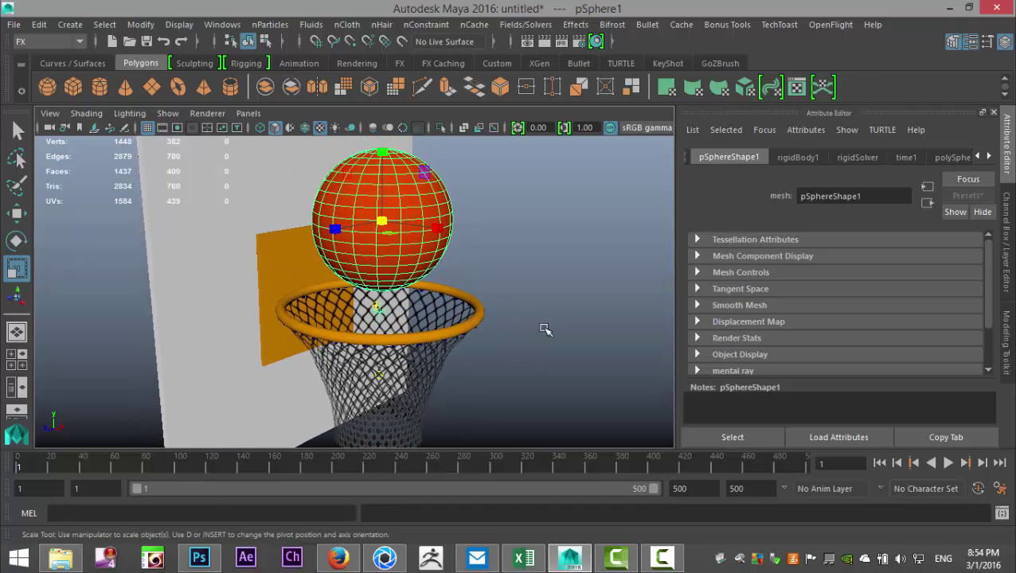
{"action": "left_click", "coordinate": [348, 25]}
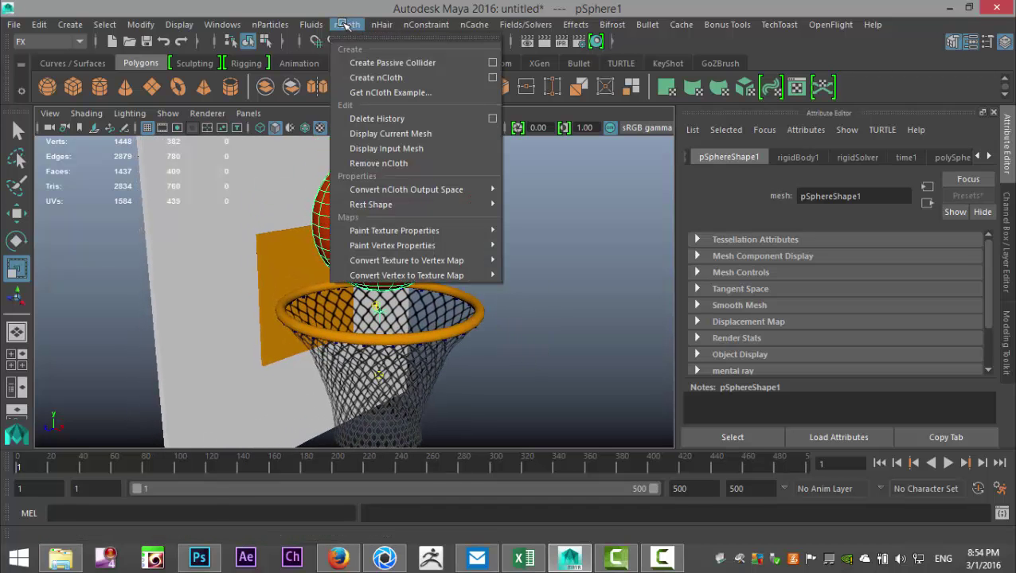
{"action": "left_click", "coordinate": [427, 62]}
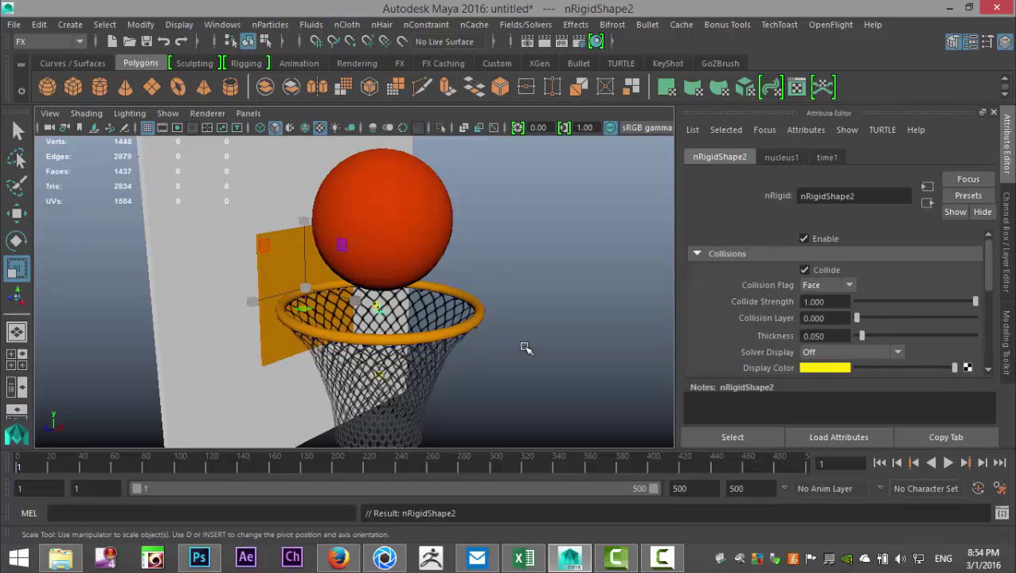
Play the simulation with the ball as a passive collider to check the net's reaction, and rewind to frame 1.
{"action": "key", "text": "["}
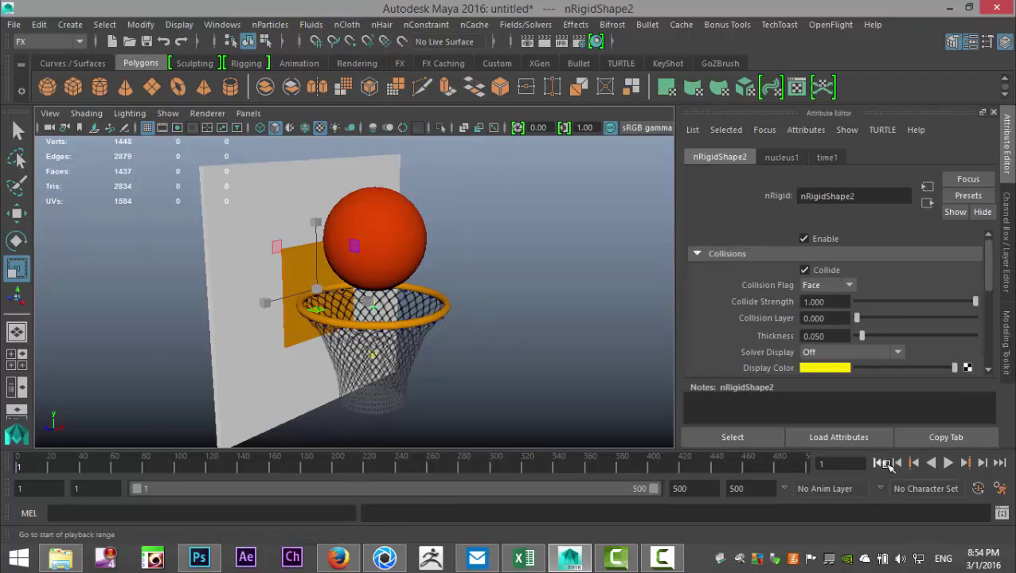
{"action": "left_click", "coordinate": [948, 462]}
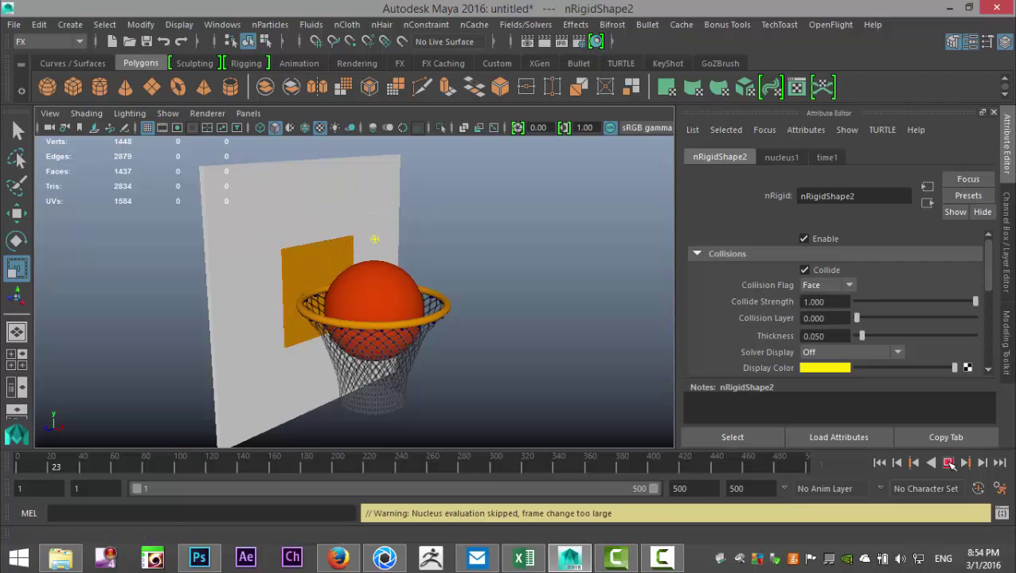
{"action": "left_click", "coordinate": [949, 462]}
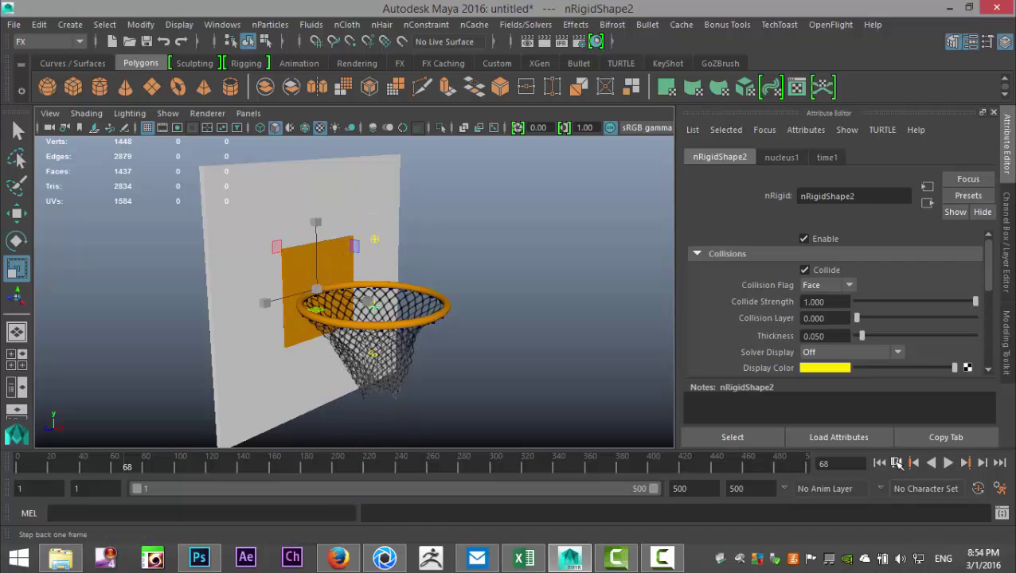
{"action": "left_click", "coordinate": [879, 463]}
Select the ball and play the simulation twice in a closer view of the net, rewinding to frame 1 after each run.
{"action": "left_click", "coordinate": [400, 229]}
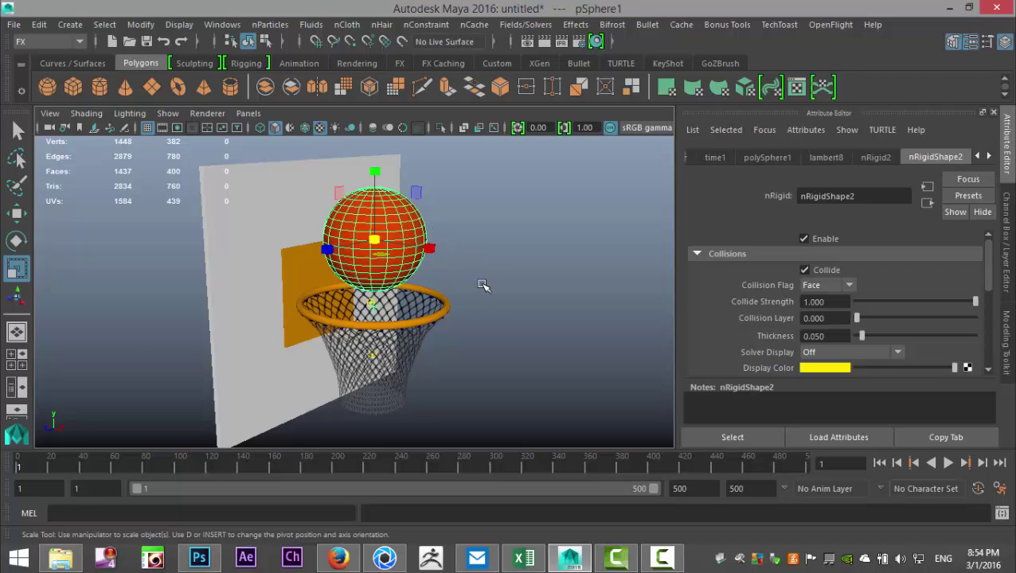
{"action": "scroll", "coordinate": [422, 262], "scroll_direction": "up", "scroll_amount": 3}
{"action": "scroll", "coordinate": [427, 286], "scroll_direction": "down", "scroll_amount": 3}
{"action": "left_click_drag", "start_coordinate": [479, 330], "coordinate": [524, 325], "text": "alt"}
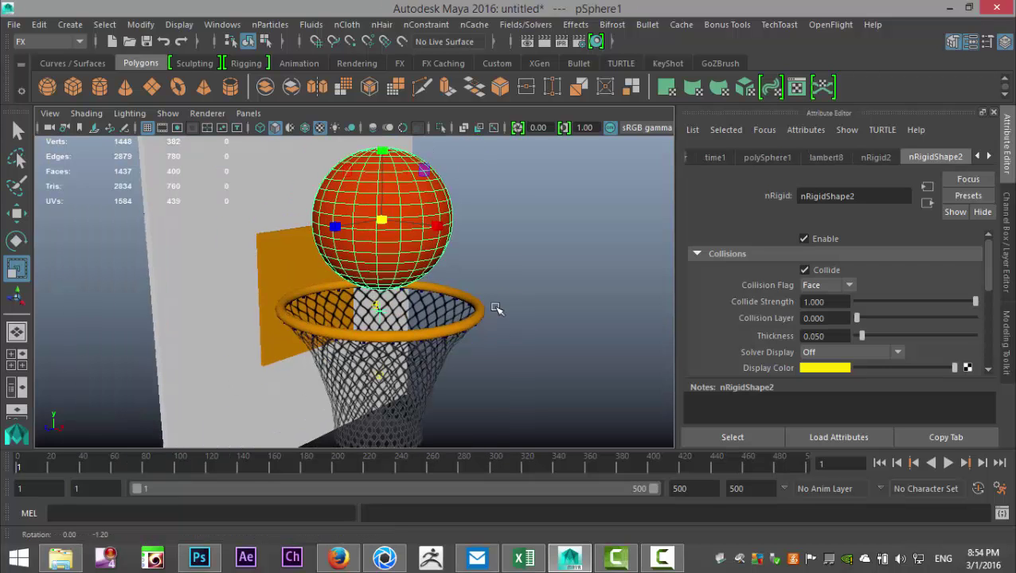
{"action": "scroll", "coordinate": [525, 325], "scroll_direction": "up", "scroll_amount": 2}
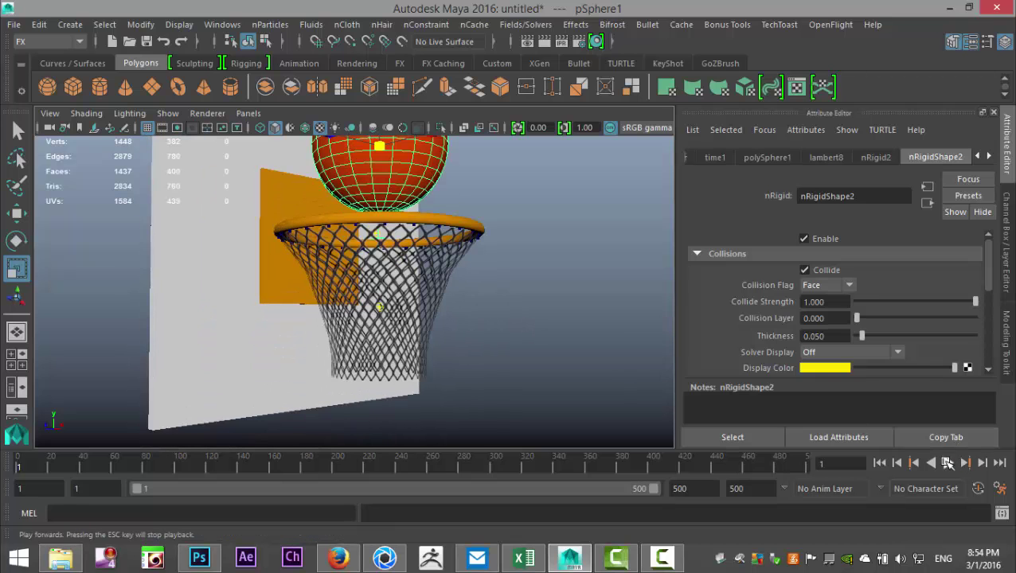
{"action": "left_click", "coordinate": [948, 464]}
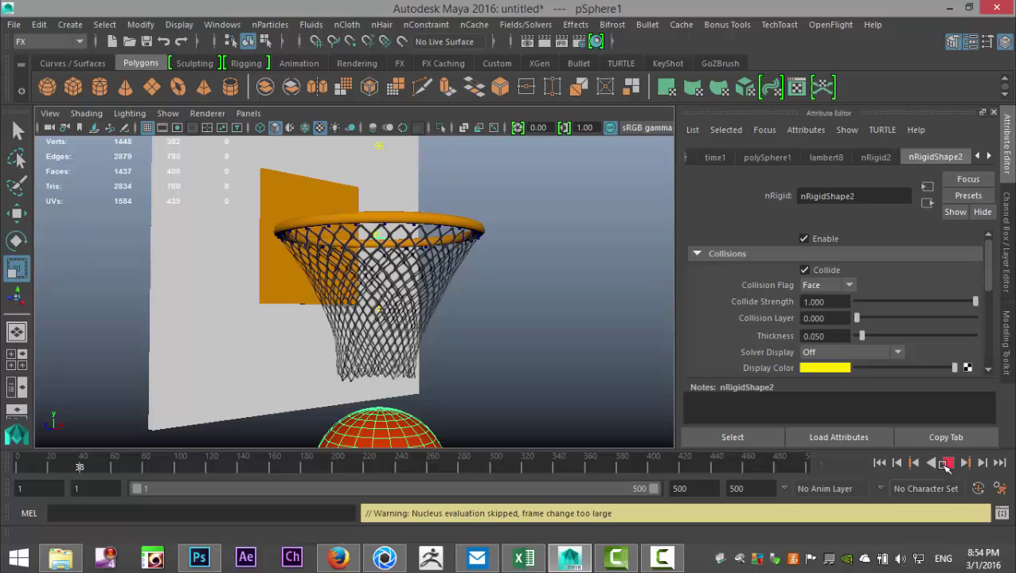
{"action": "left_click", "coordinate": [946, 463]}
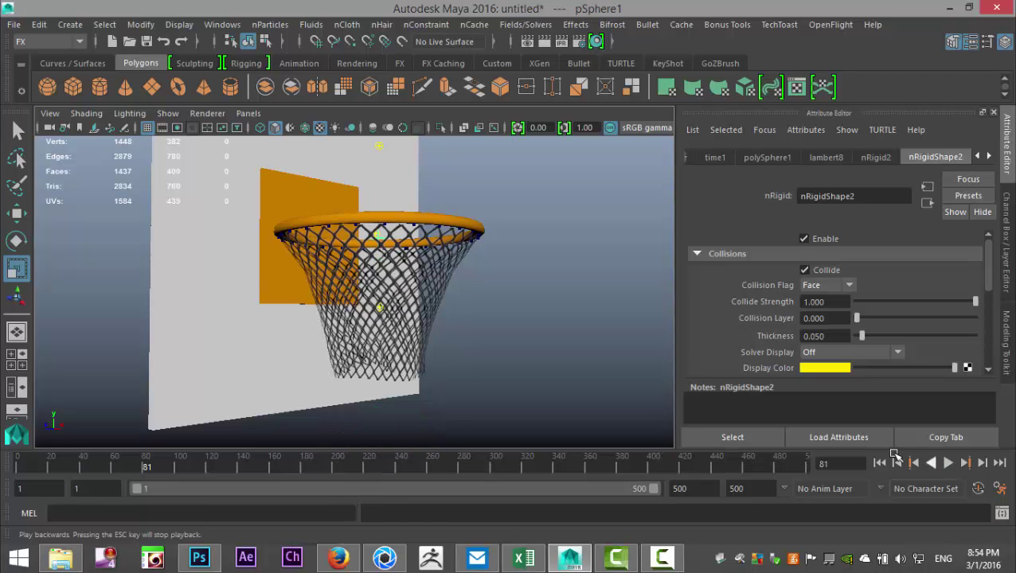
{"action": "left_click", "coordinate": [881, 463]}
{"action": "left_click", "coordinate": [947, 462]}
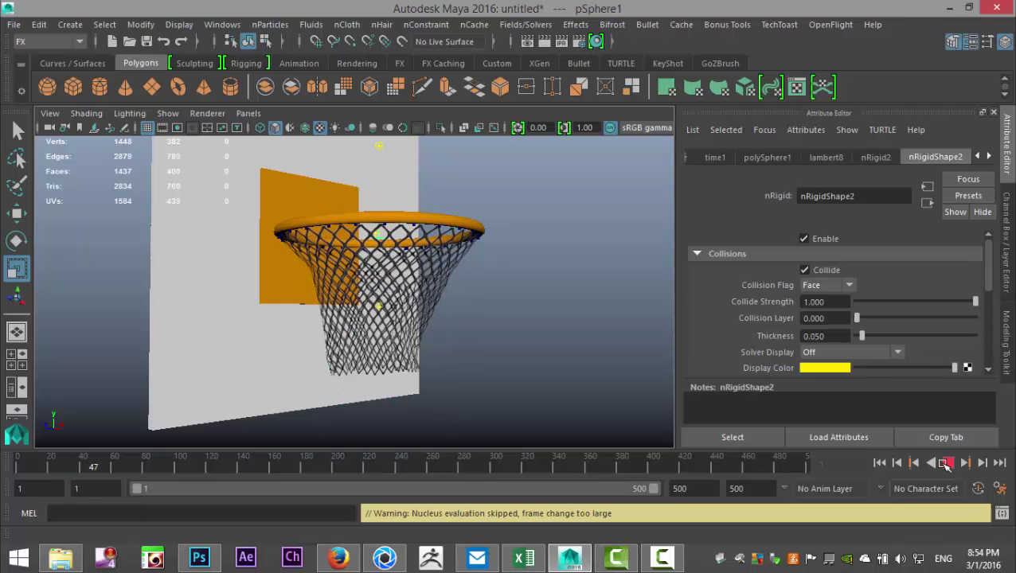
{"action": "left_click", "coordinate": [945, 463]}
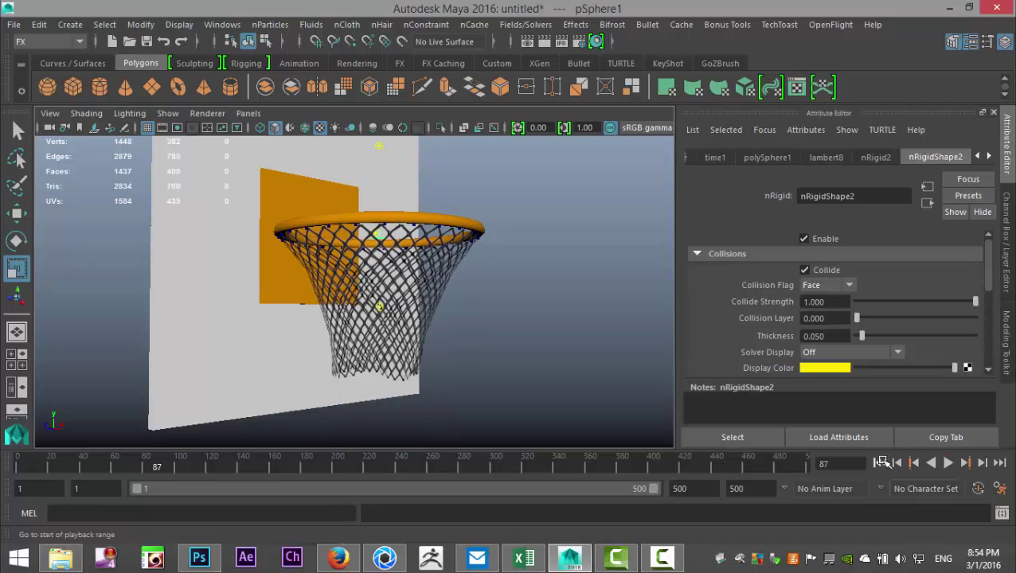
{"action": "left_click", "coordinate": [880, 462]}
Select the backboard with its ring, the net and the ball in turn to review the objects involved in the collision.
{"action": "right_click_drag", "start_coordinate": [555, 344], "coordinate": [481, 379], "text": "alt"}
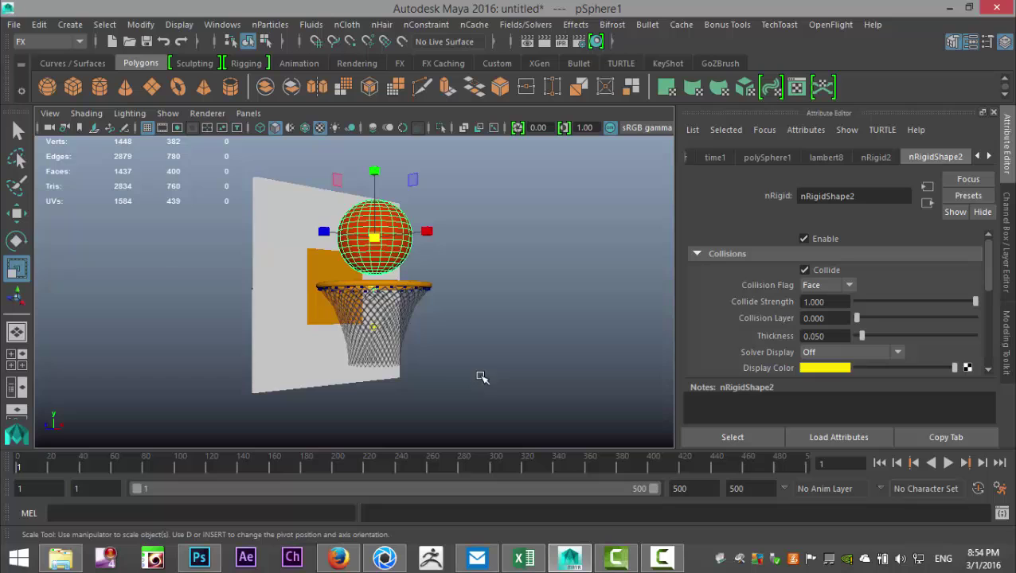
{"action": "left_click", "coordinate": [276, 248]}
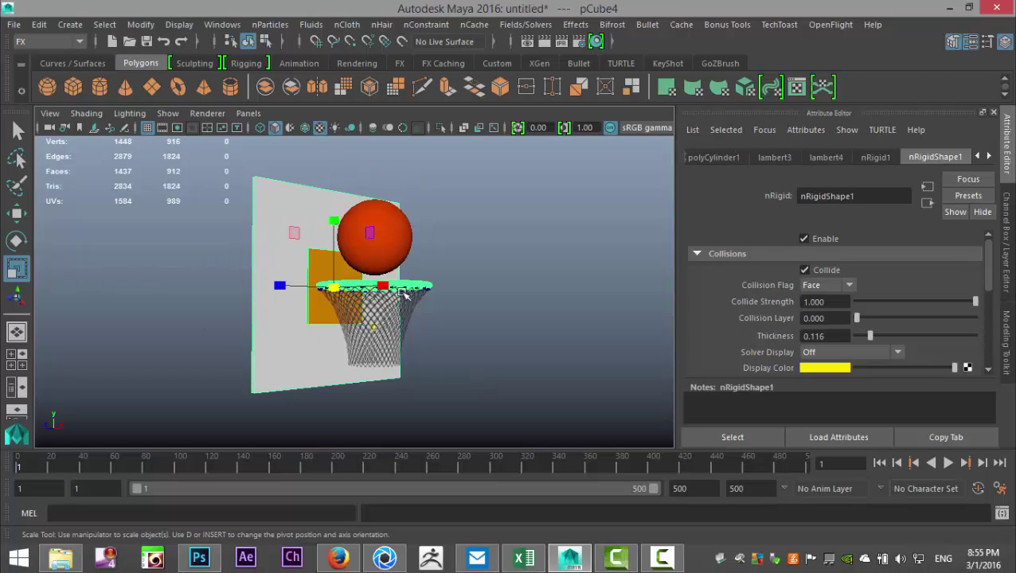
{"action": "left_click_drag", "start_coordinate": [474, 364], "coordinate": [445, 351], "text": "alt"}
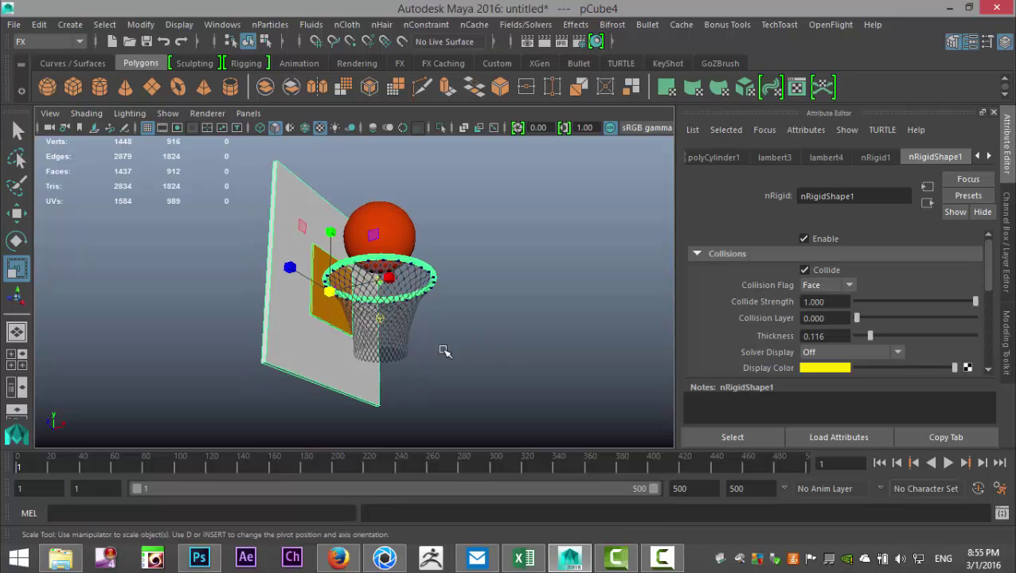
{"action": "left_click", "coordinate": [403, 337]}
{"action": "left_click_drag", "start_coordinate": [508, 345], "coordinate": [487, 390], "text": "alt"}
{"action": "left_click", "coordinate": [386, 244]}
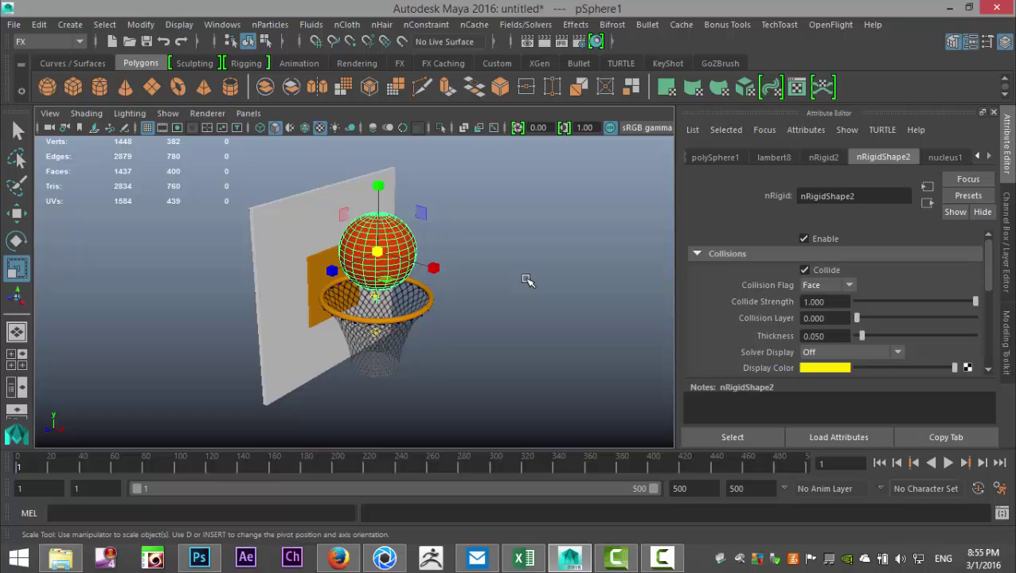
Play the simulation in a close-up from below the hoop to check how the net deforms around the ball, and stop playback.
{"action": "scroll", "coordinate": [528, 287], "scroll_direction": "up", "scroll_amount": 5}
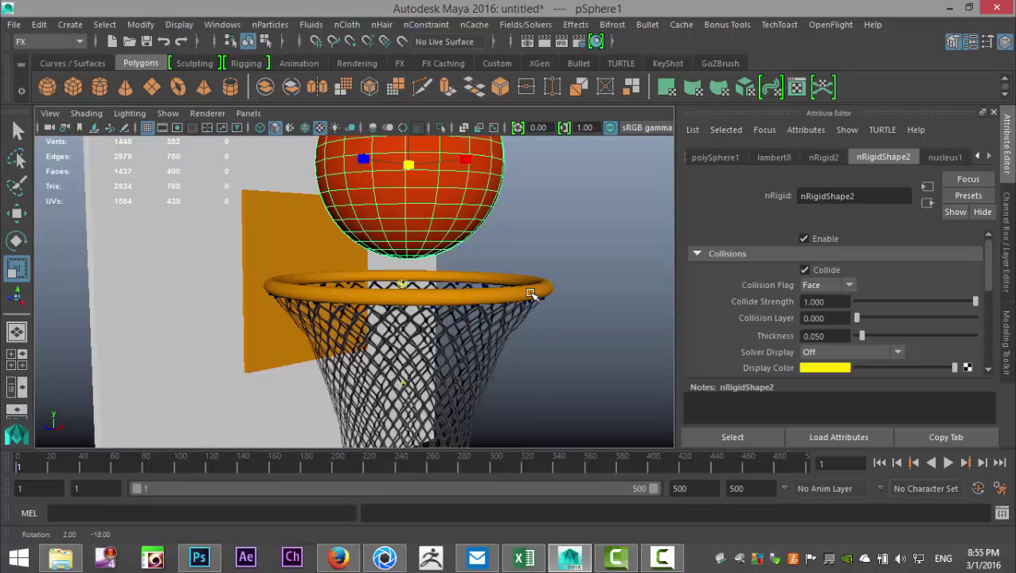
{"action": "scroll", "coordinate": [531, 318], "scroll_direction": "up", "scroll_amount": 2}
{"action": "scroll", "coordinate": [510, 284], "scroll_direction": "down", "scroll_amount": 5}
{"action": "left_click_drag", "start_coordinate": [510, 286], "coordinate": [502, 289], "text": "alt"}
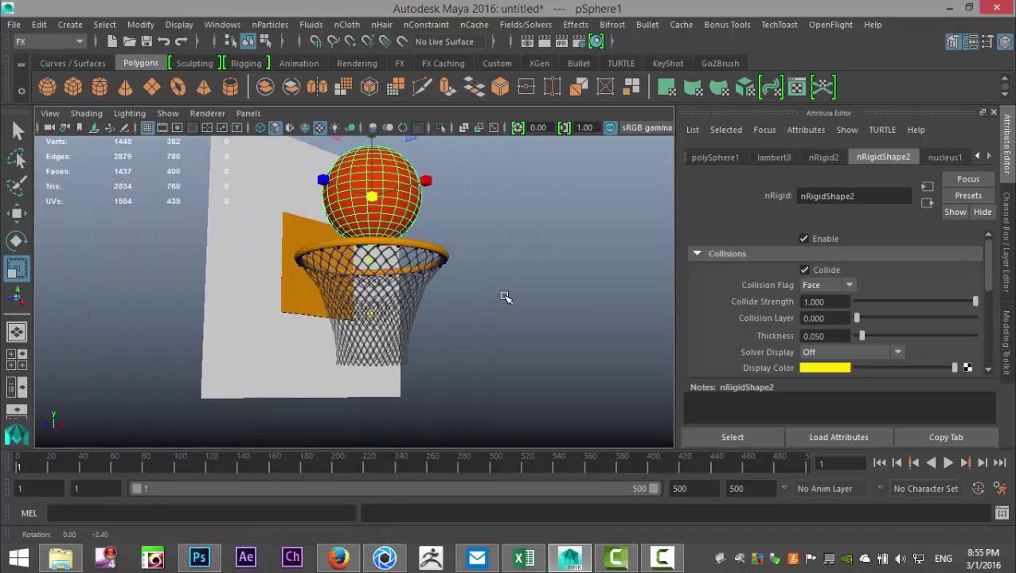
{"action": "scroll", "coordinate": [501, 288], "scroll_direction": "up", "scroll_amount": 4}
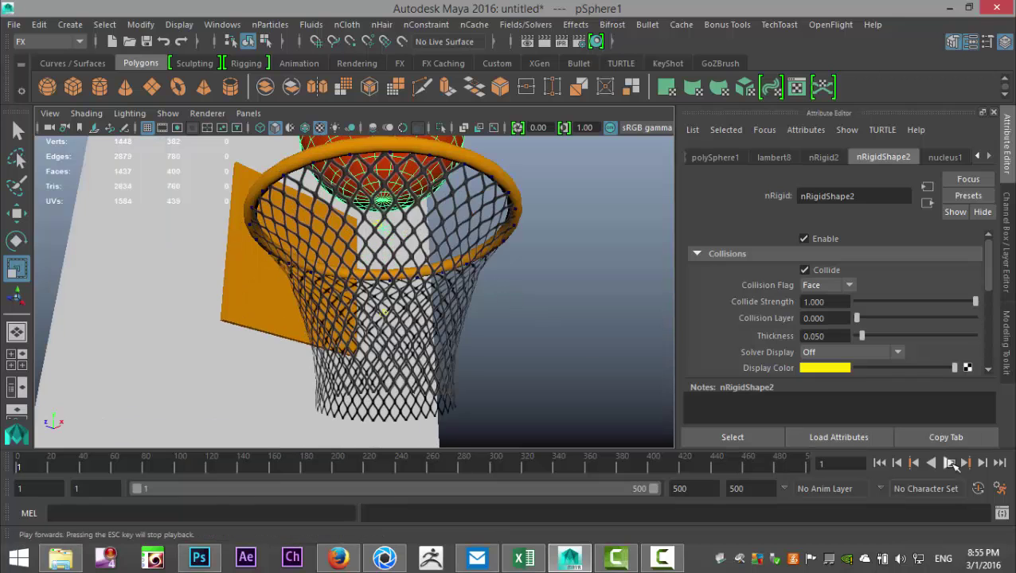
{"action": "left_click", "coordinate": [951, 463]}
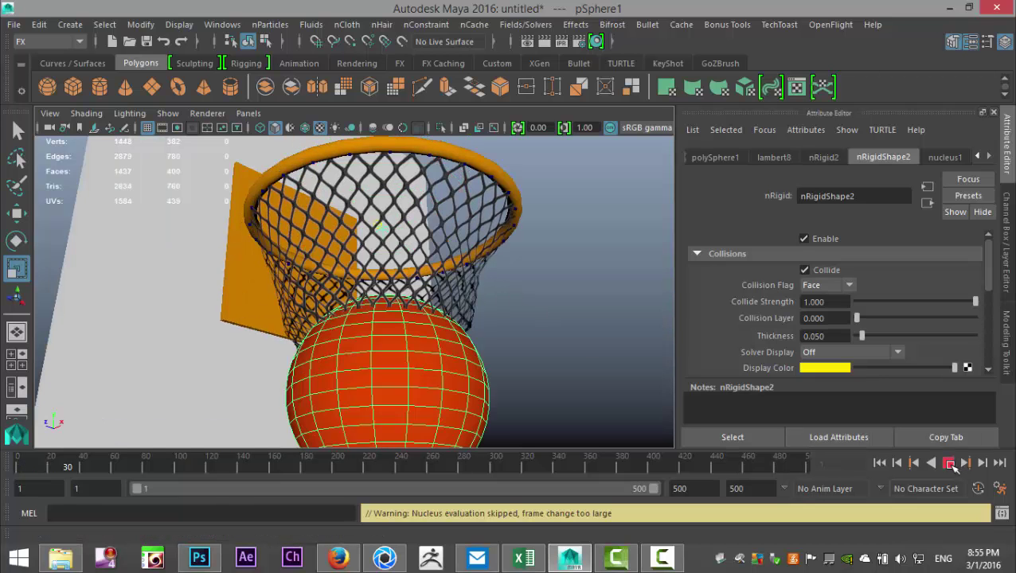
{"action": "left_click", "coordinate": [950, 463]}
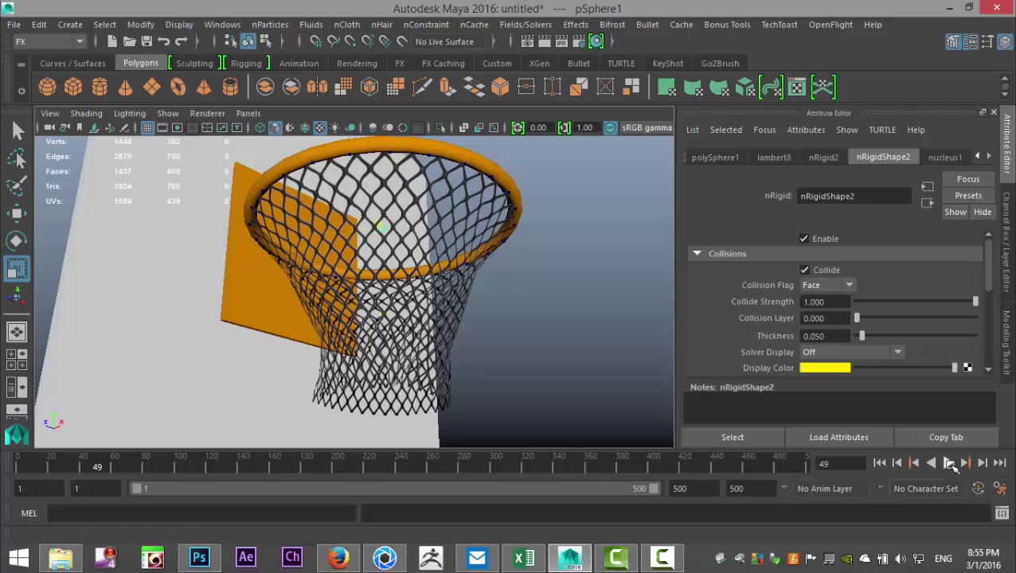